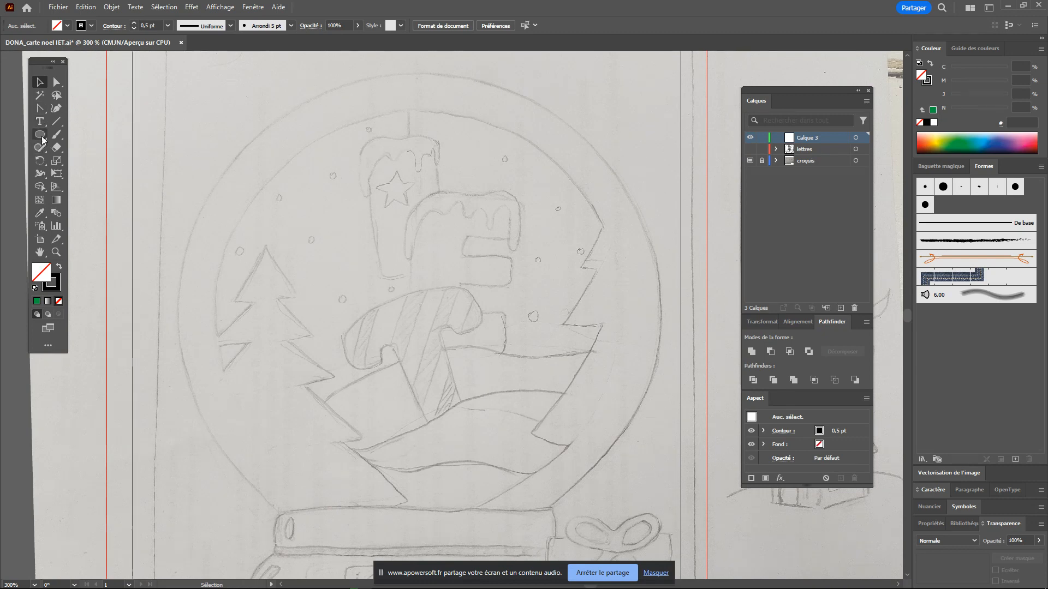
Draw a circle about 92.6 mm in diameter tracing the snow globe's outer outline on the sketch
{"action": "left_click", "coordinate": [40, 134]}
{"action": "mouse_move", "coordinate": [456, 387]}
{"action": "left_mouse_down"}
{"action": "mouse_move", "coordinate": [470, 365]}
{"action": "mouse_move", "coordinate": [471, 376]}
{"action": "left_mouse_up"}
{"action": "mouse_move", "coordinate": [442, 331]}
{"action": "left_mouse_down"}
{"action": "mouse_move", "coordinate": [535, 427]}
{"action": "mouse_move", "coordinate": [617, 476]}
{"action": "mouse_move", "coordinate": [618, 494]}
{"action": "mouse_move", "coordinate": [604, 493]}
{"action": "mouse_move", "coordinate": [607, 478]}
{"action": "mouse_move", "coordinate": [573, 432]}
{"action": "mouse_move", "coordinate": [632, 557]}
{"action": "mouse_move", "coordinate": [608, 423]}
{"action": "mouse_move", "coordinate": [607, 54]}
{"action": "mouse_move", "coordinate": [580, 426]}
{"action": "mouse_move", "coordinate": [617, 484]}
{"action": "mouse_move", "coordinate": [615, 319]}
{"action": "mouse_move", "coordinate": [573, 371]}
{"action": "mouse_move", "coordinate": [603, 351]}
{"action": "mouse_move", "coordinate": [597, 344]}
{"action": "mouse_move", "coordinate": [630, 415]}
{"action": "mouse_move", "coordinate": [628, 479]}
{"action": "mouse_move", "coordinate": [658, 526]}
{"action": "mouse_move", "coordinate": [630, 489]}
{"action": "mouse_move", "coordinate": [653, 502]}
{"action": "mouse_move", "coordinate": [676, 540]}
{"action": "mouse_move", "coordinate": [677, 523]}
{"action": "mouse_move", "coordinate": [684, 533]}
{"action": "mouse_move", "coordinate": [678, 509]}
{"action": "left_mouse_up"}
{"action": "key", "text": "alt+shift"}
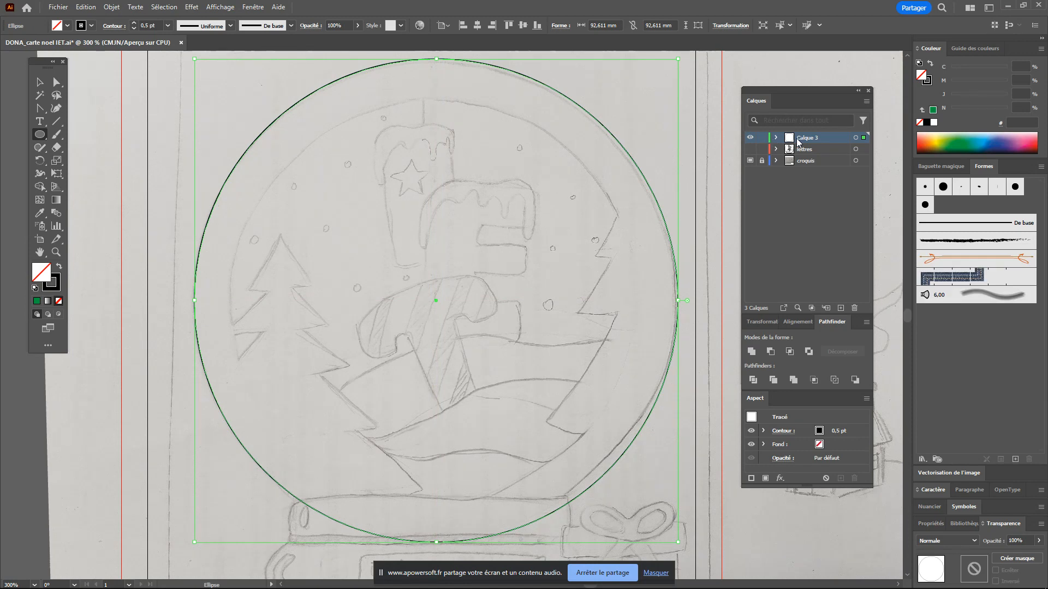
Set the colour of layer Calque 3 to Bleu moyen
{"action": "double_click", "coordinate": [788, 143]}
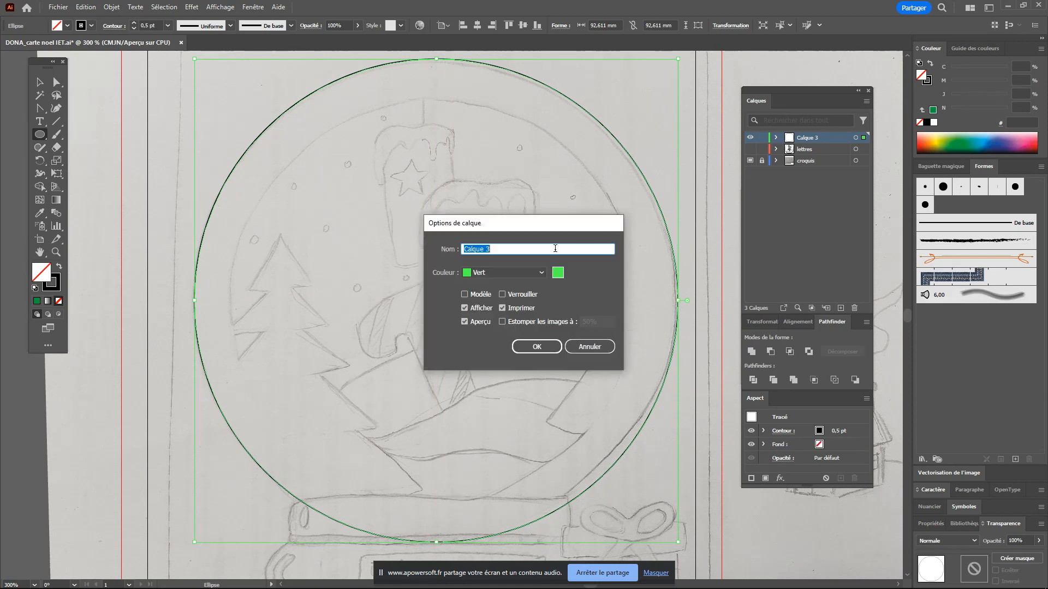
{"action": "left_click", "coordinate": [539, 274]}
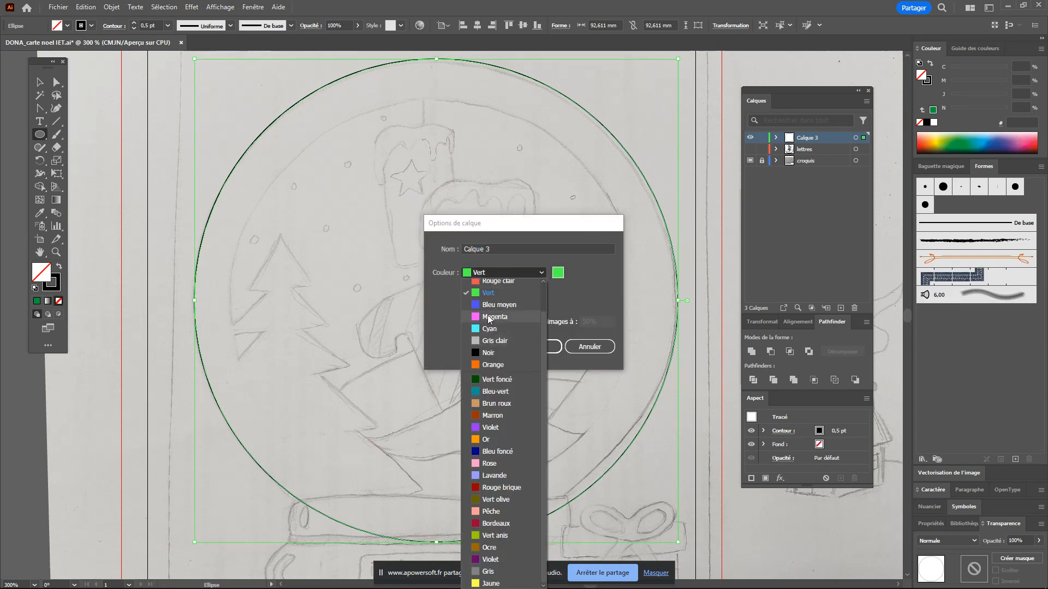
{"action": "left_click", "coordinate": [493, 303]}
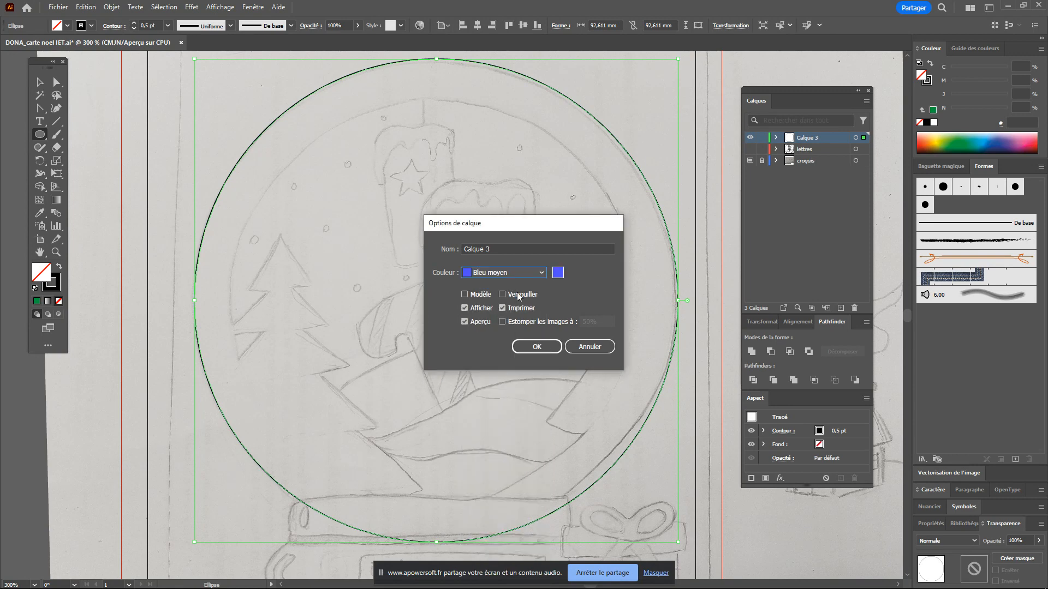
{"action": "left_click", "coordinate": [539, 348]}
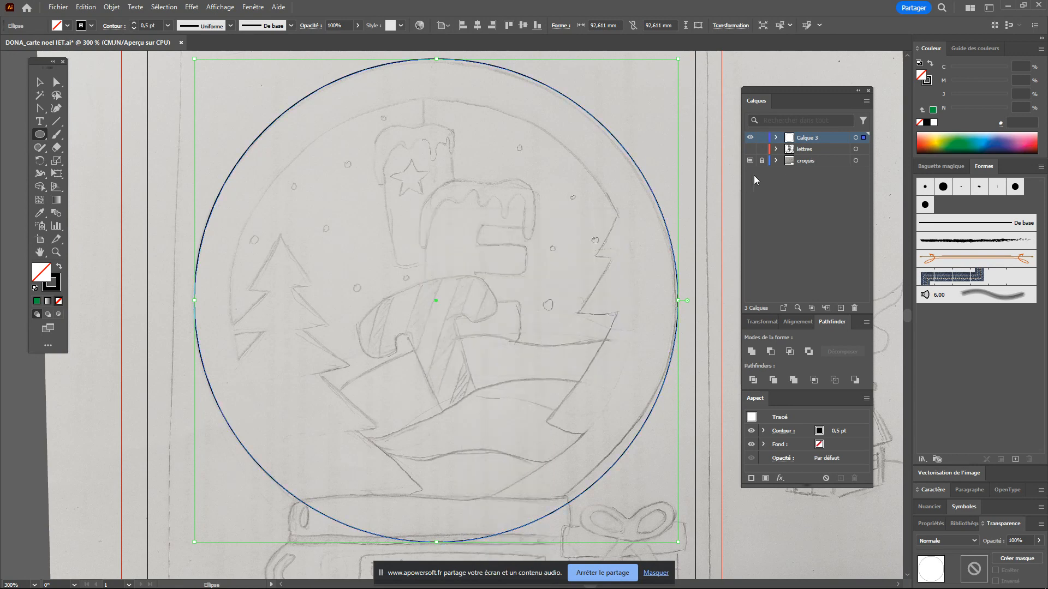
{"action": "left_click", "coordinate": [807, 217]}
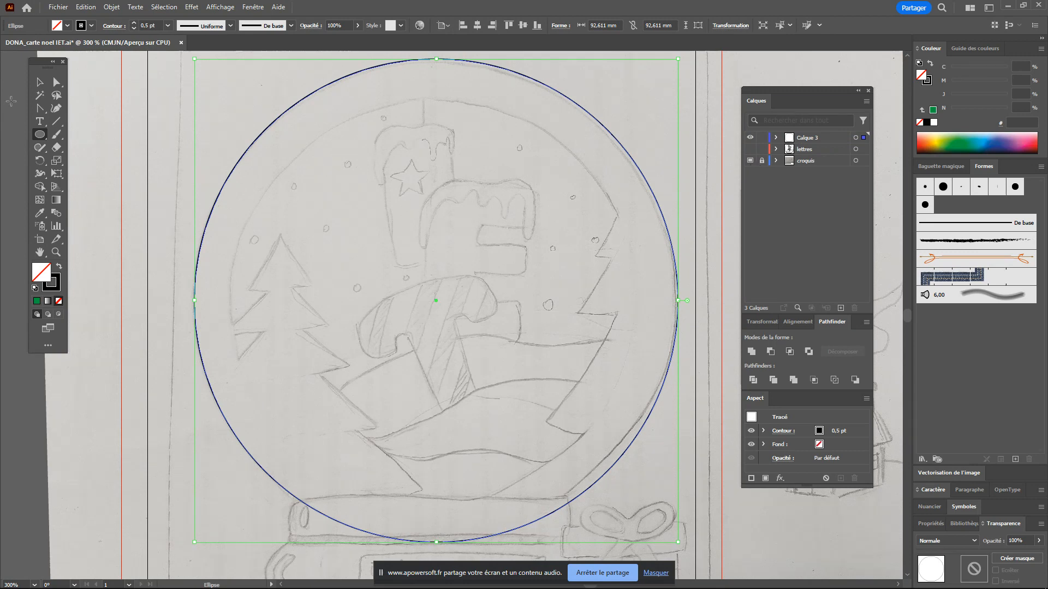
Start a Scale operation on the circle, including corner radii and strokes and effects
{"action": "left_click", "coordinate": [39, 82]}
{"action": "left_click", "coordinate": [395, 71]}
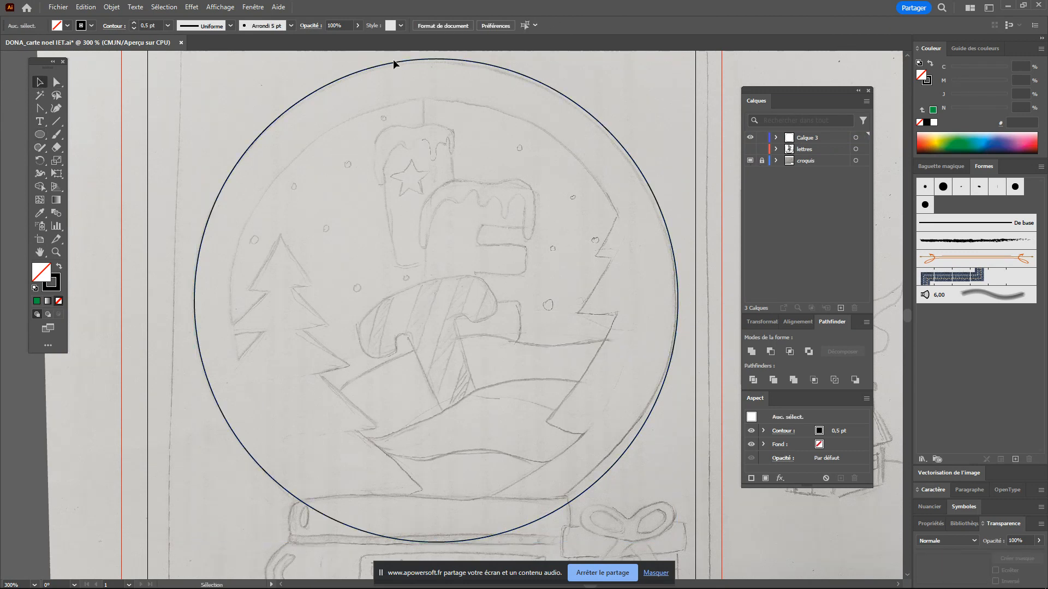
{"action": "left_click", "coordinate": [393, 59]}
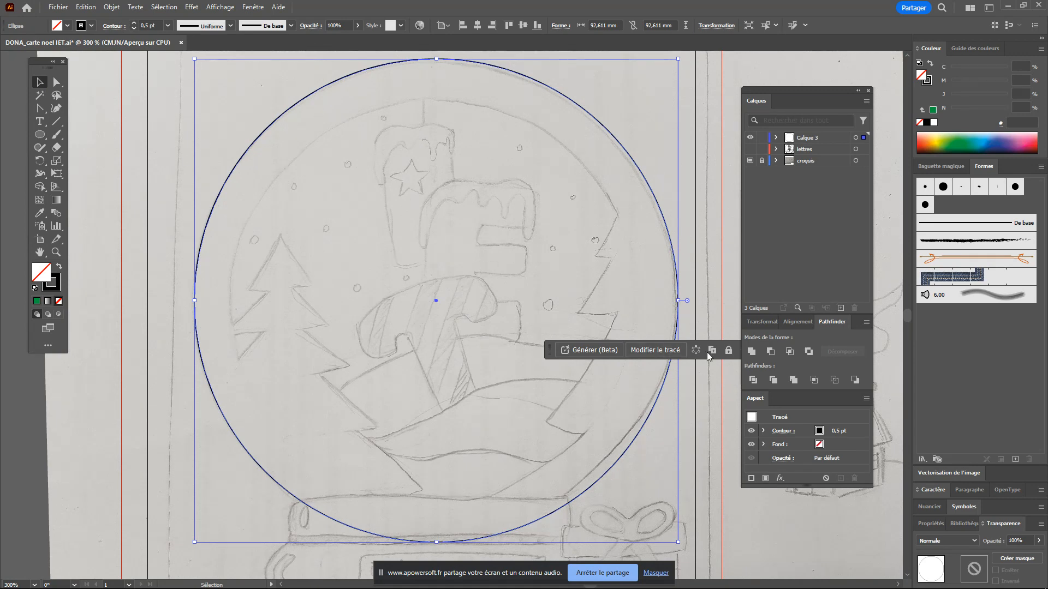
{"action": "left_click_drag", "start_coordinate": [544, 350], "coordinate": [694, 525]}
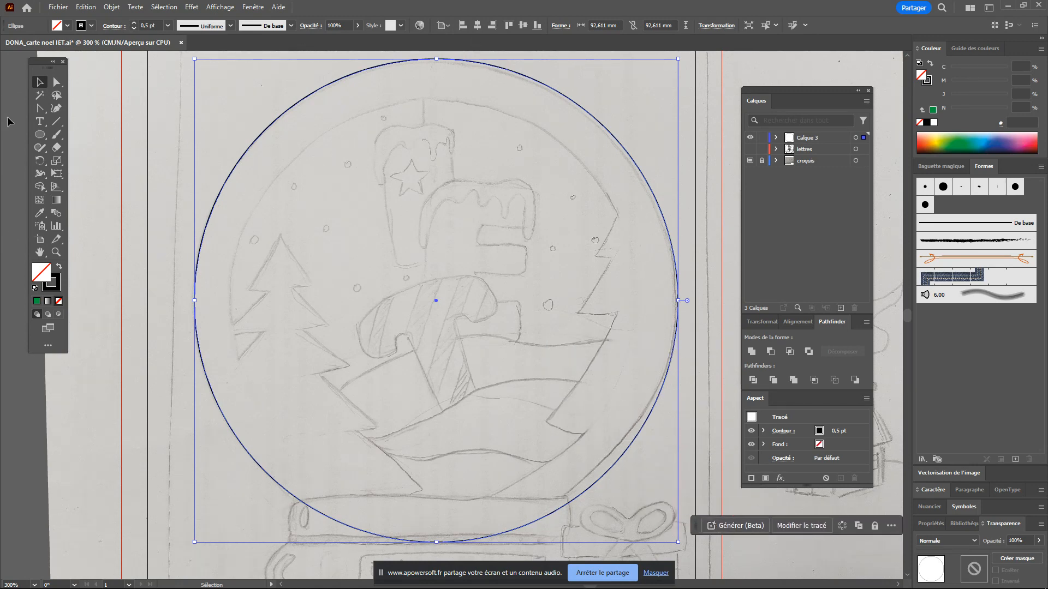
{"action": "left_click", "coordinate": [58, 161]}
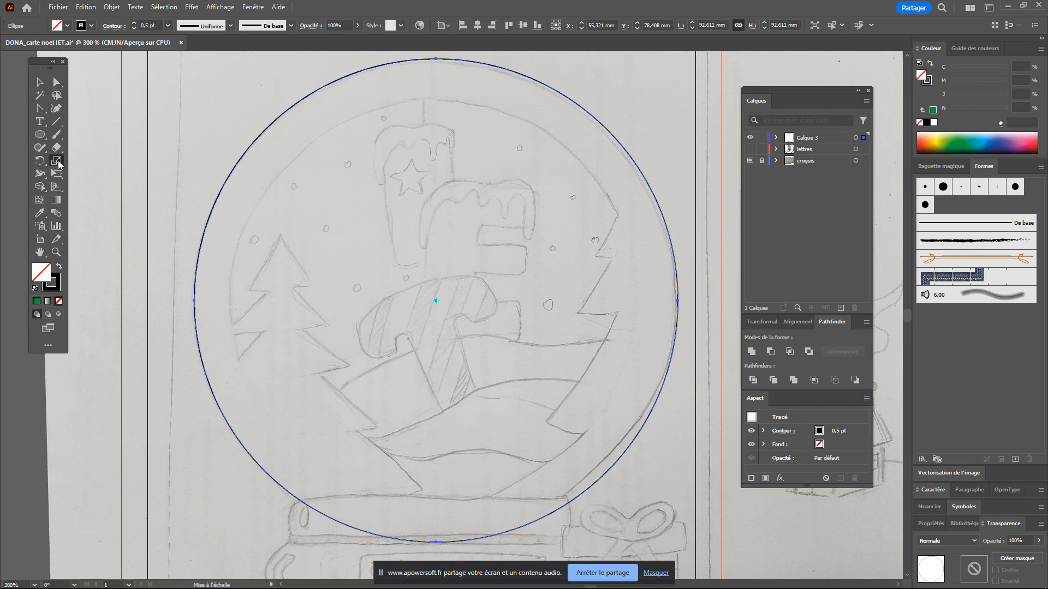
{"action": "double_click", "coordinate": [58, 161]}
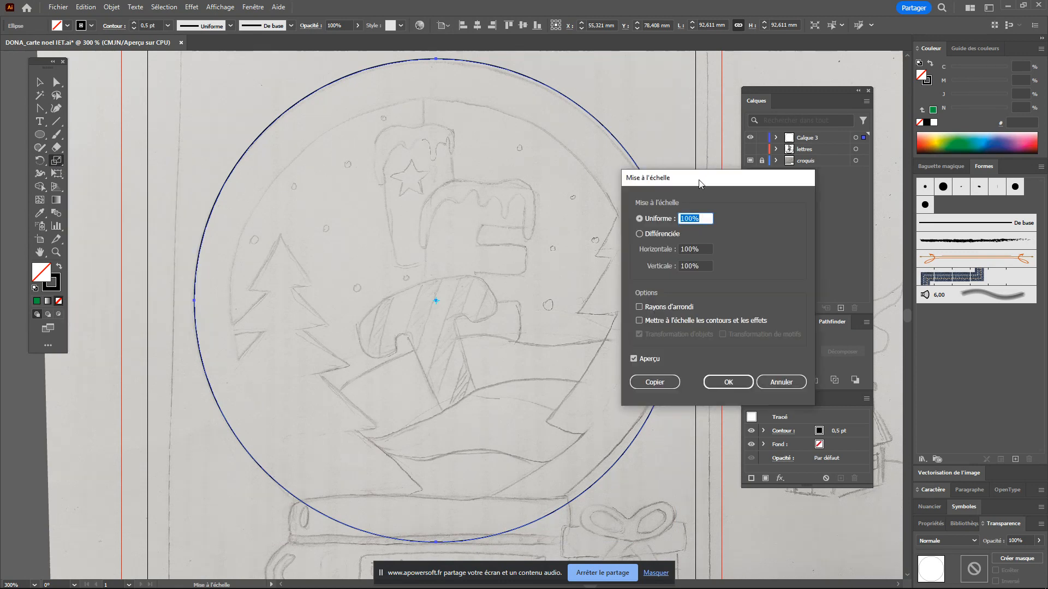
{"action": "left_click_drag", "start_coordinate": [700, 184], "coordinate": [703, 107]}
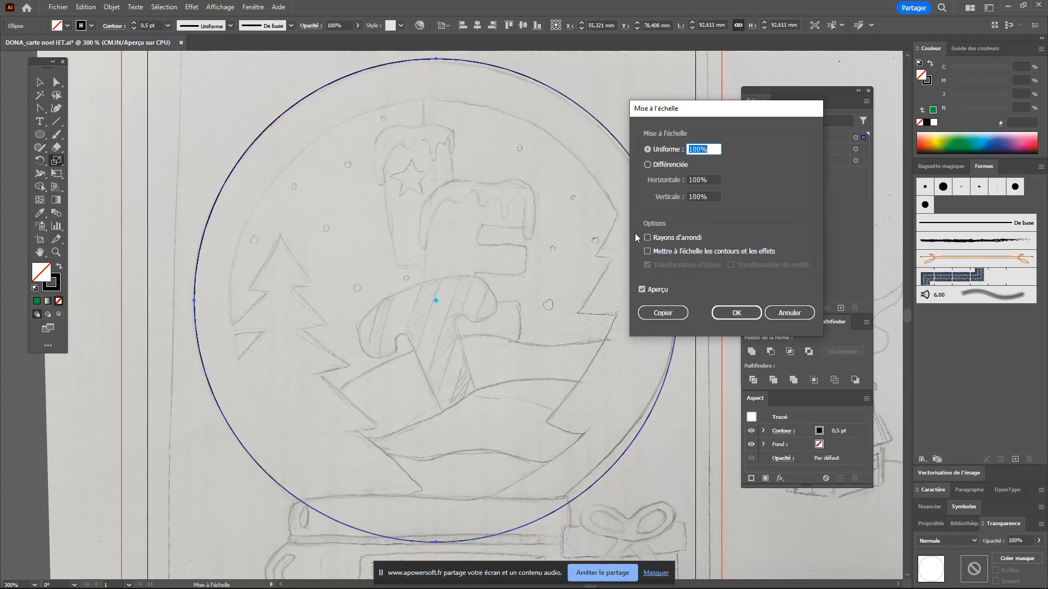
{"action": "left_click", "coordinate": [647, 252]}
{"action": "left_click", "coordinate": [647, 237]}
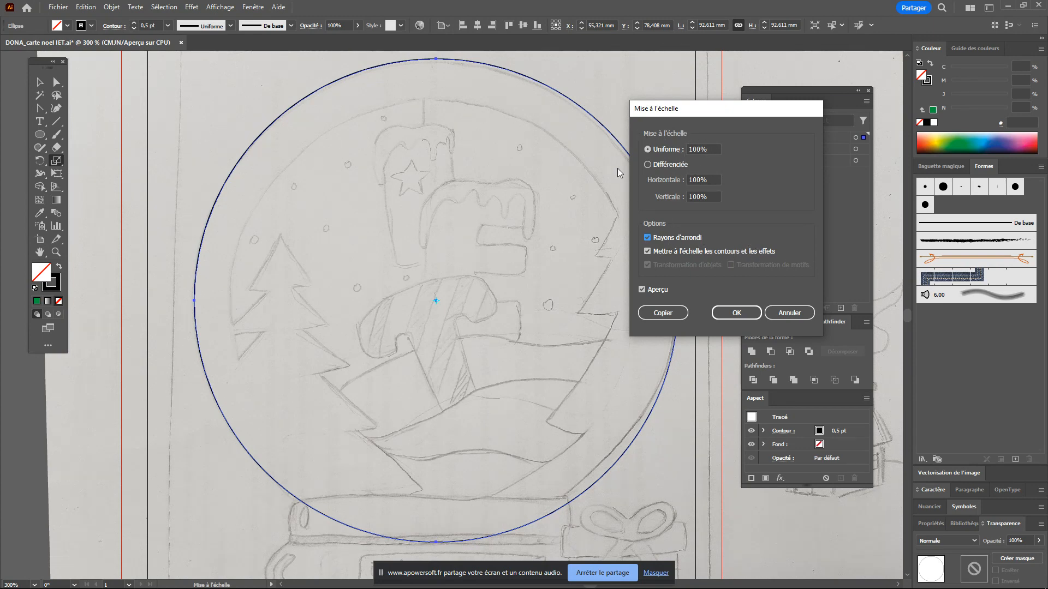
Preview the circle at uniform scales of 80% and 78% against the globe's inner outline
{"action": "double_click", "coordinate": [699, 149]}
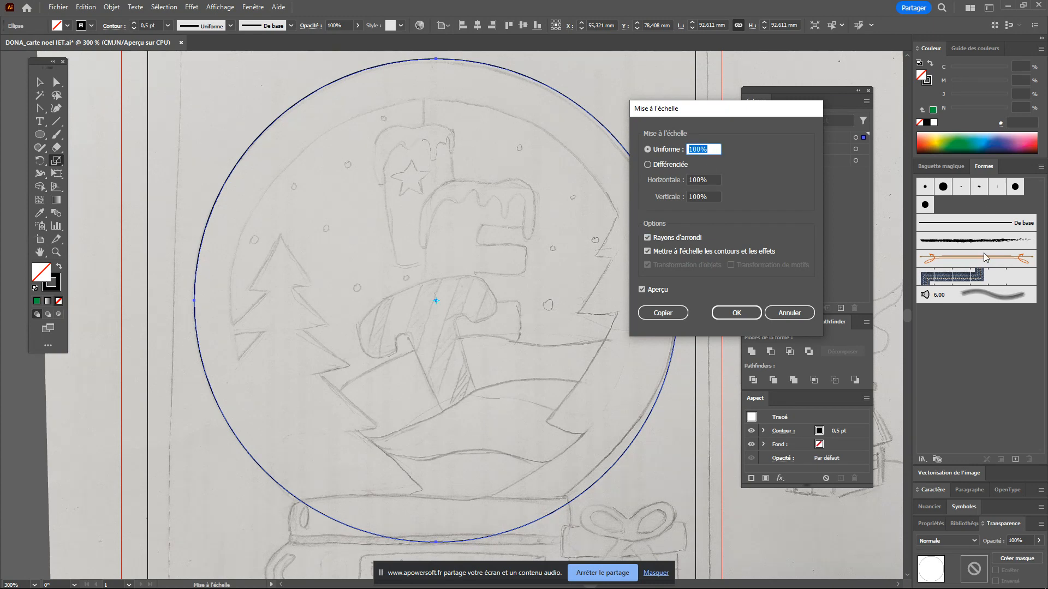
{"action": "type", "text": "80"}
{"action": "left_click", "coordinate": [642, 290]}
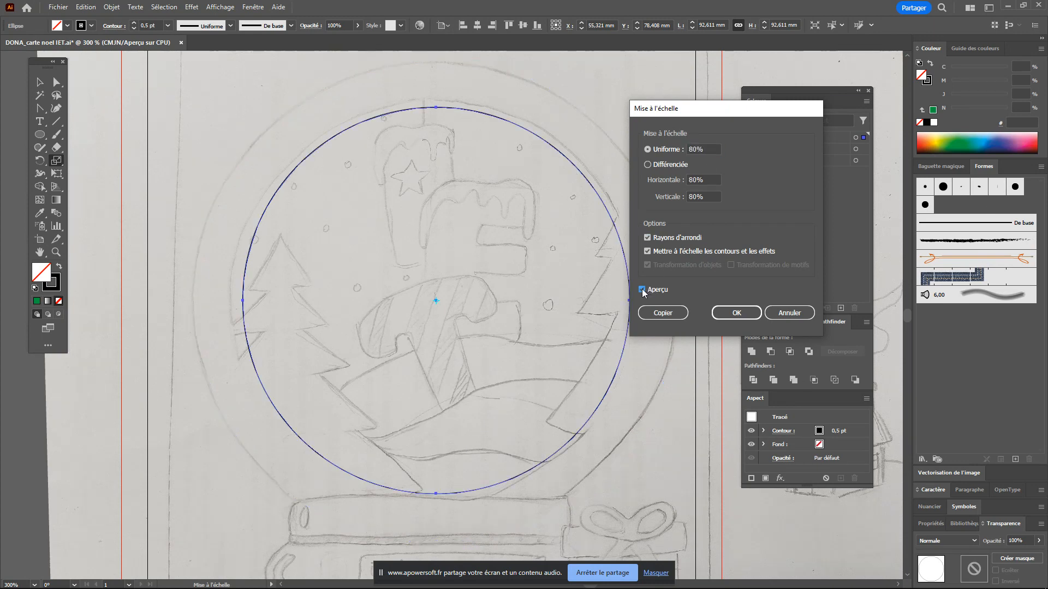
{"action": "left_click", "coordinate": [642, 290]}
{"action": "left_click_drag", "start_coordinate": [709, 149], "coordinate": [668, 145]}
{"action": "type", "text": "78"}
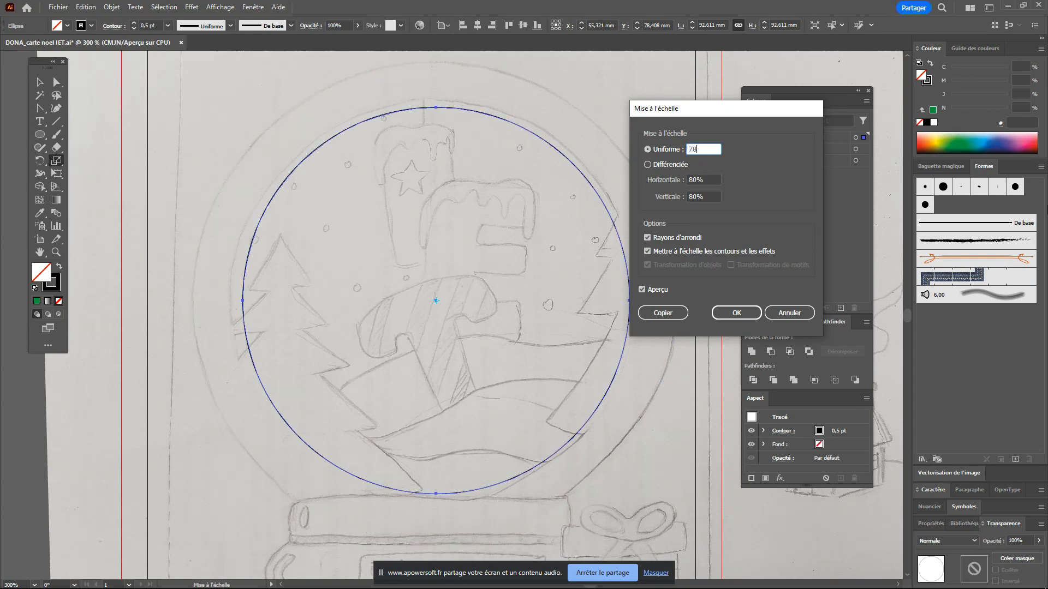
{"action": "left_click", "coordinate": [642, 290]}
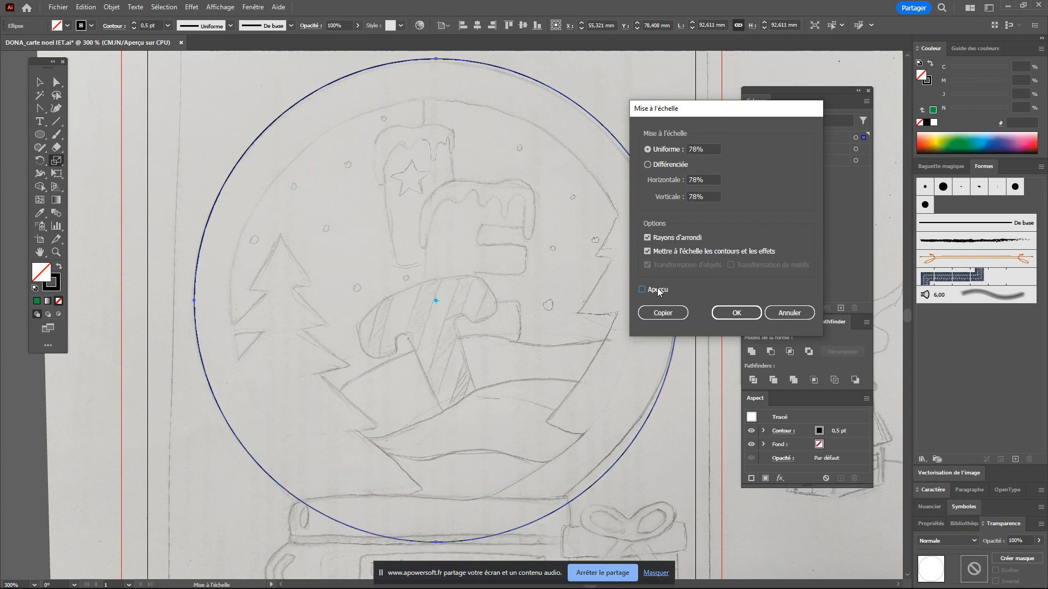
{"action": "left_click", "coordinate": [642, 290]}
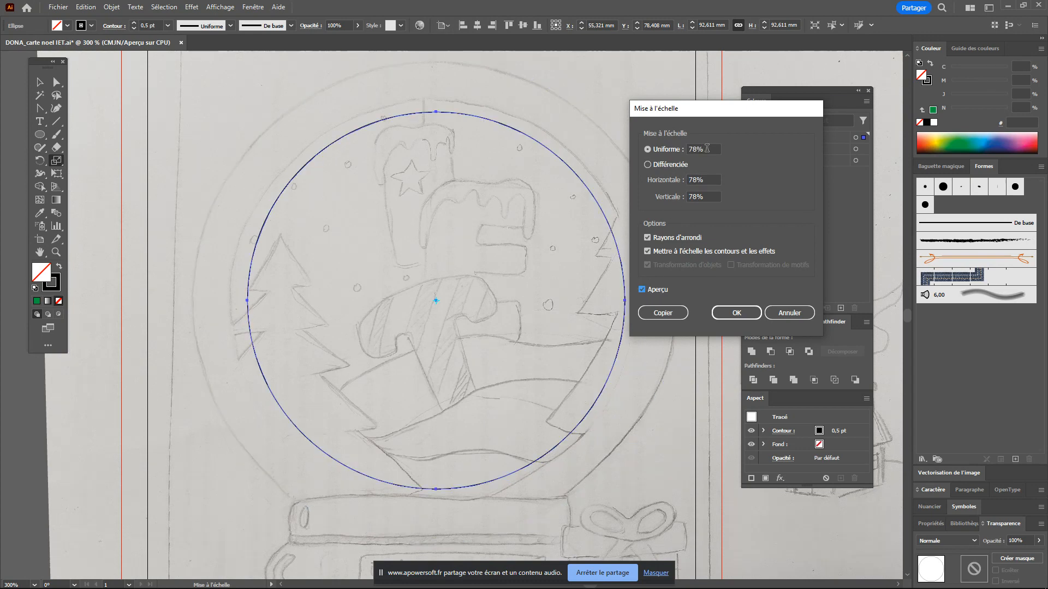
Create a concentric copy of the circle with a uniform scale of 82%
{"action": "left_click_drag", "start_coordinate": [707, 148], "coordinate": [647, 150]}
{"action": "type", "text": "82"}
{"action": "left_click", "coordinate": [660, 285]}
{"action": "left_click", "coordinate": [664, 289]}
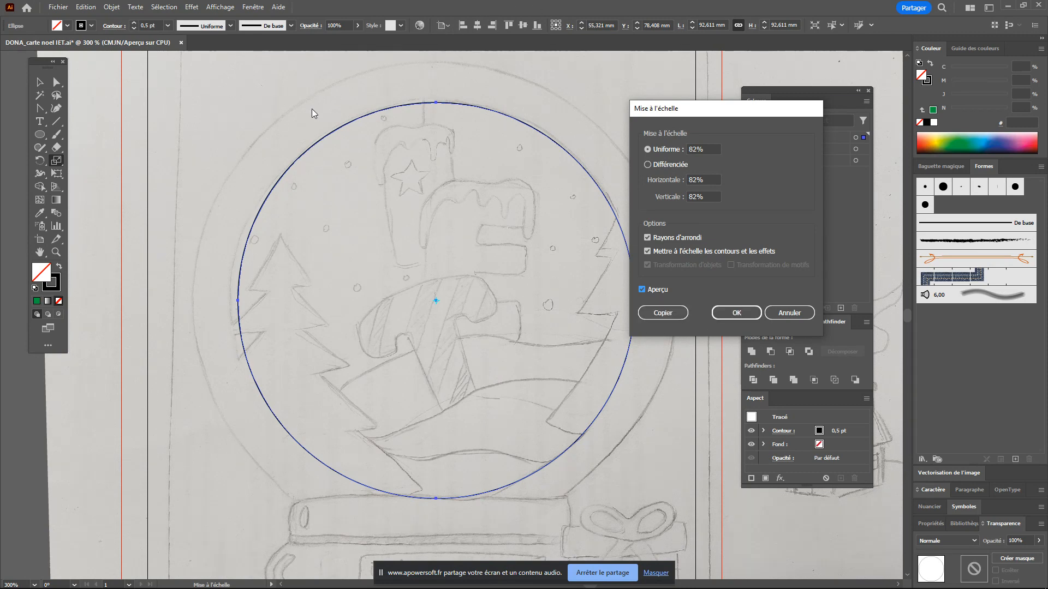
{"action": "left_click", "coordinate": [666, 316]}
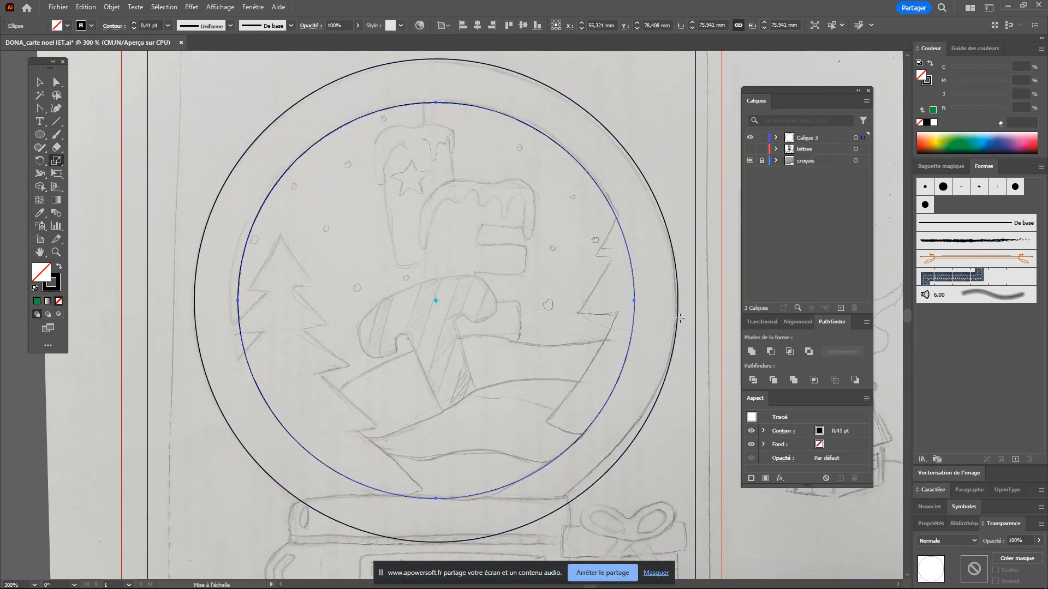
Fill the outer circle with green (3D9947) and the inner circle with blue (49ACD1)
{"action": "left_click", "coordinate": [39, 82]}
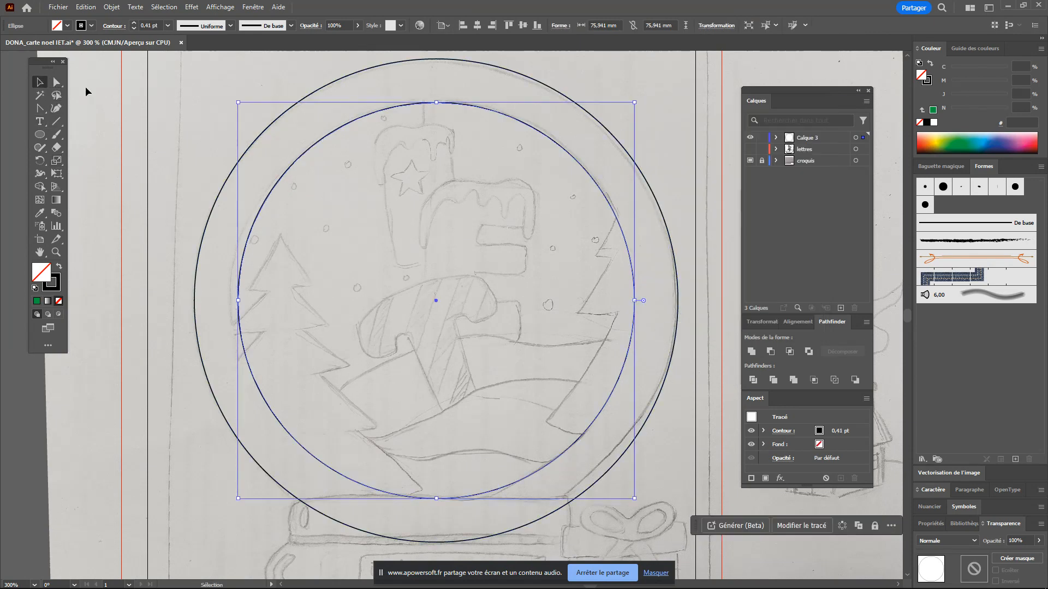
{"action": "left_click", "coordinate": [326, 88]}
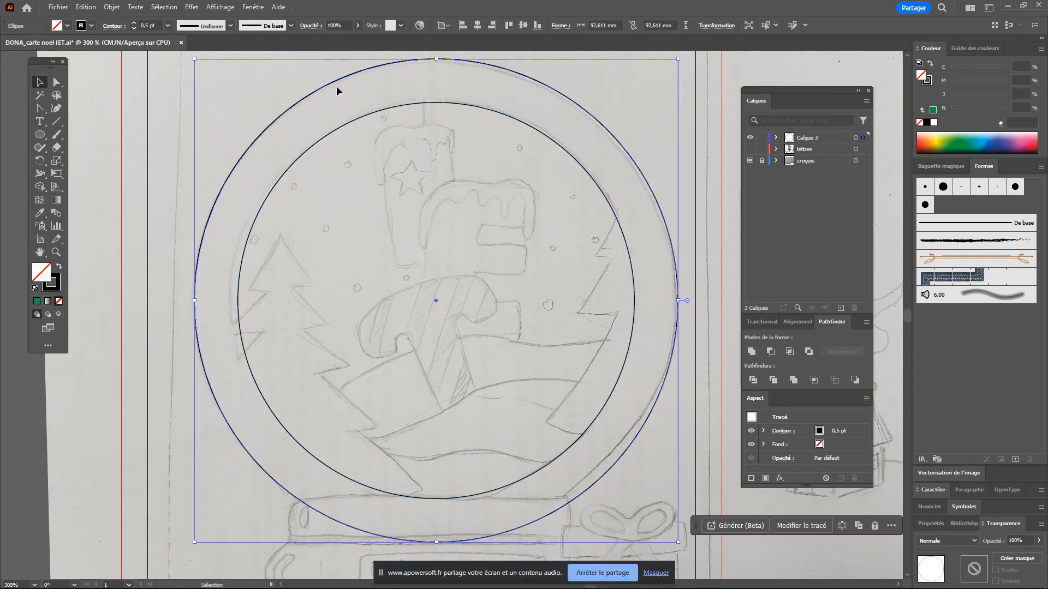
{"action": "left_click", "coordinate": [375, 117], "text": "shift"}
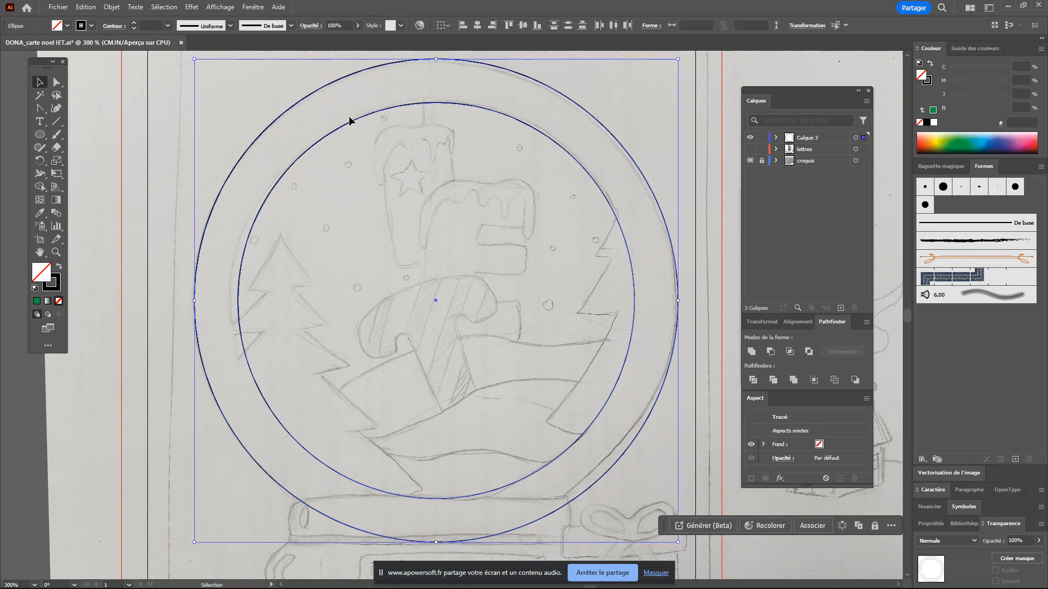
{"action": "left_click", "coordinate": [212, 162]}
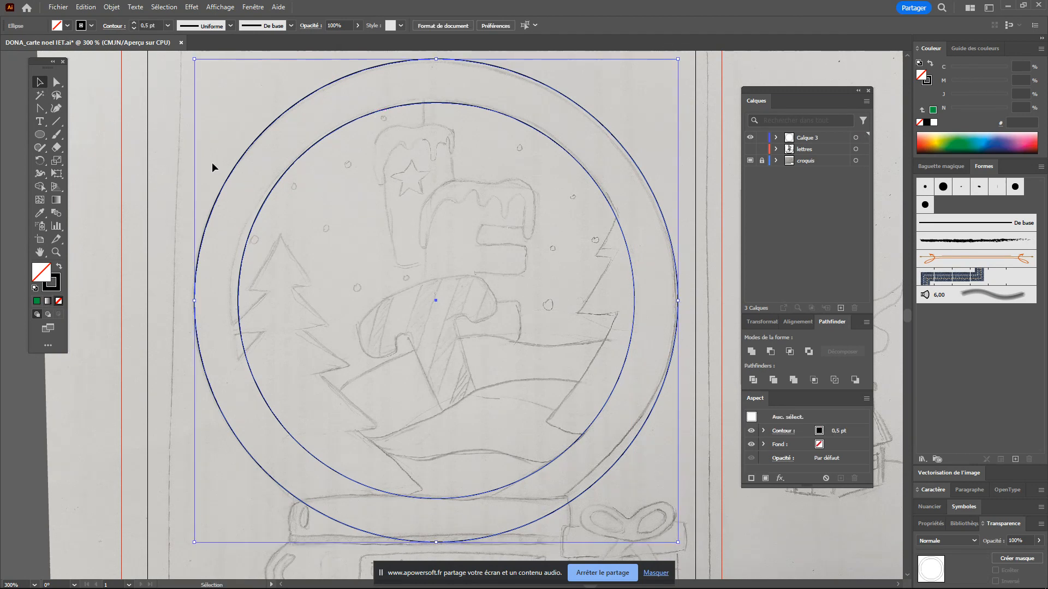
{"action": "left_click", "coordinate": [243, 157]}
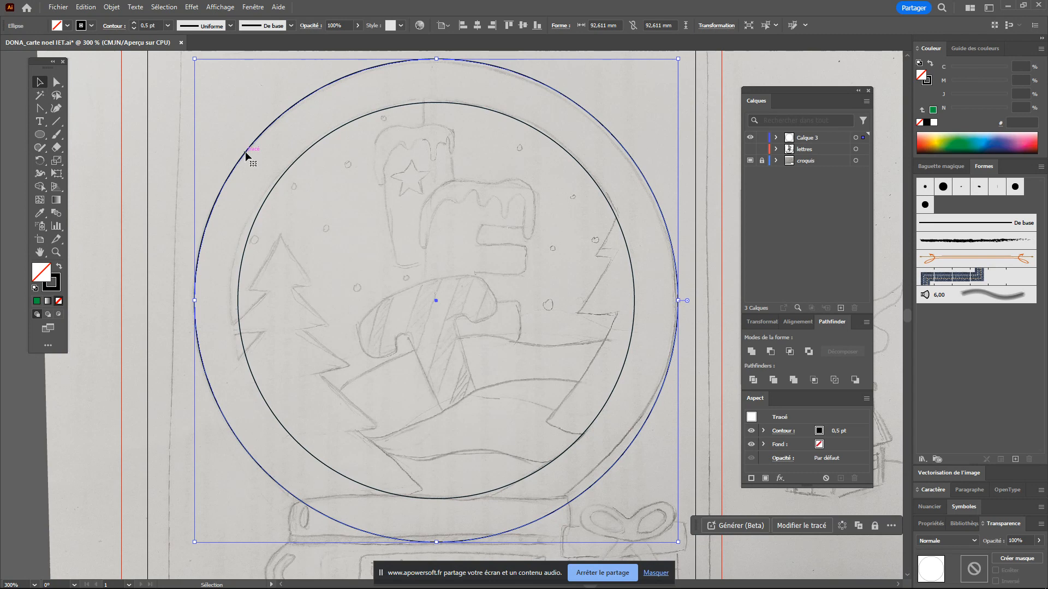
{"action": "left_click", "coordinate": [933, 110]}
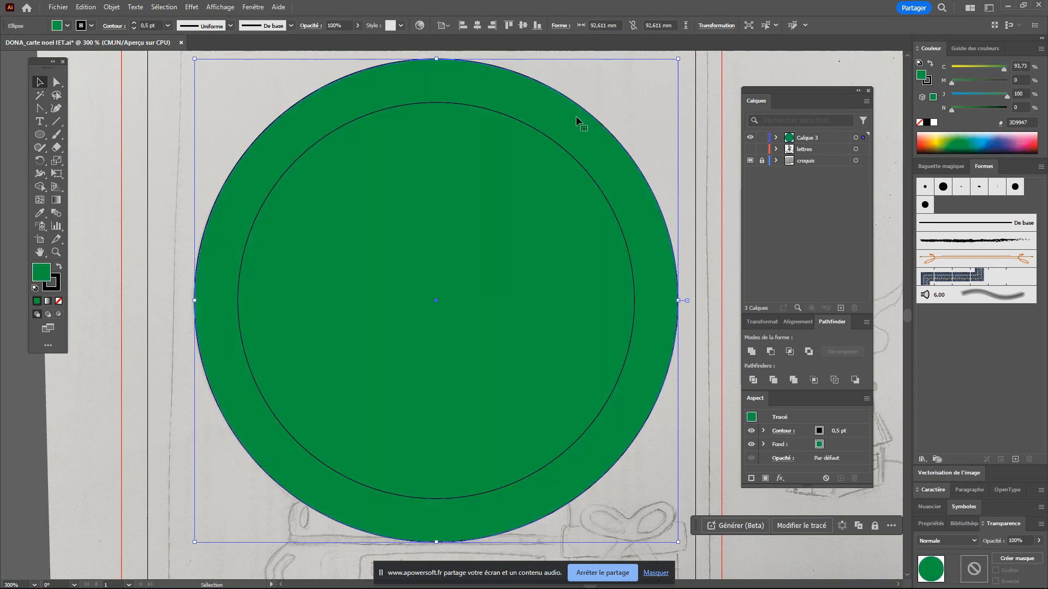
{"action": "left_click", "coordinate": [542, 133]}
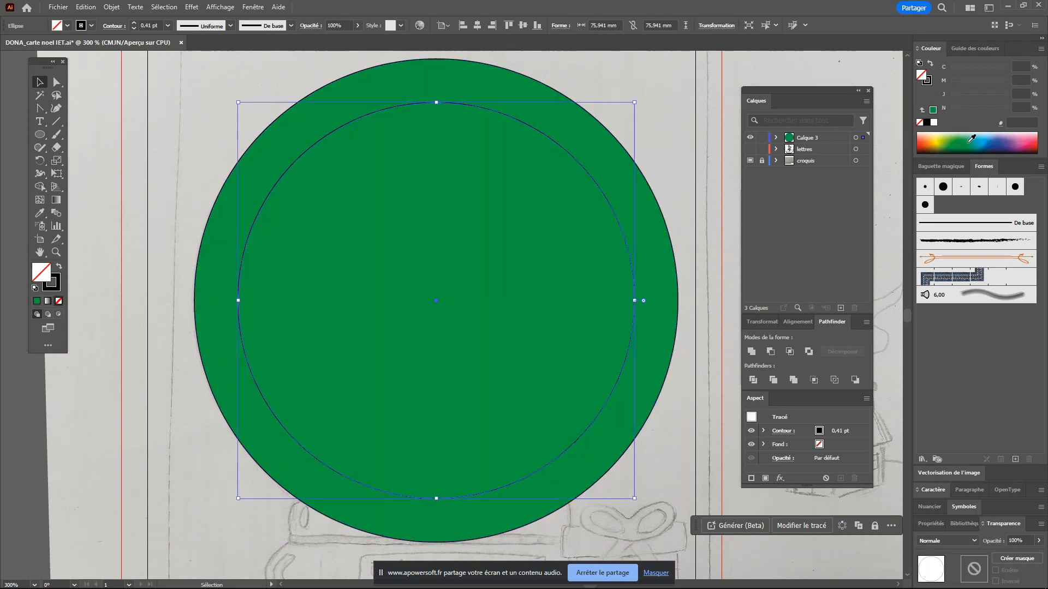
{"action": "left_click", "coordinate": [938, 149]}
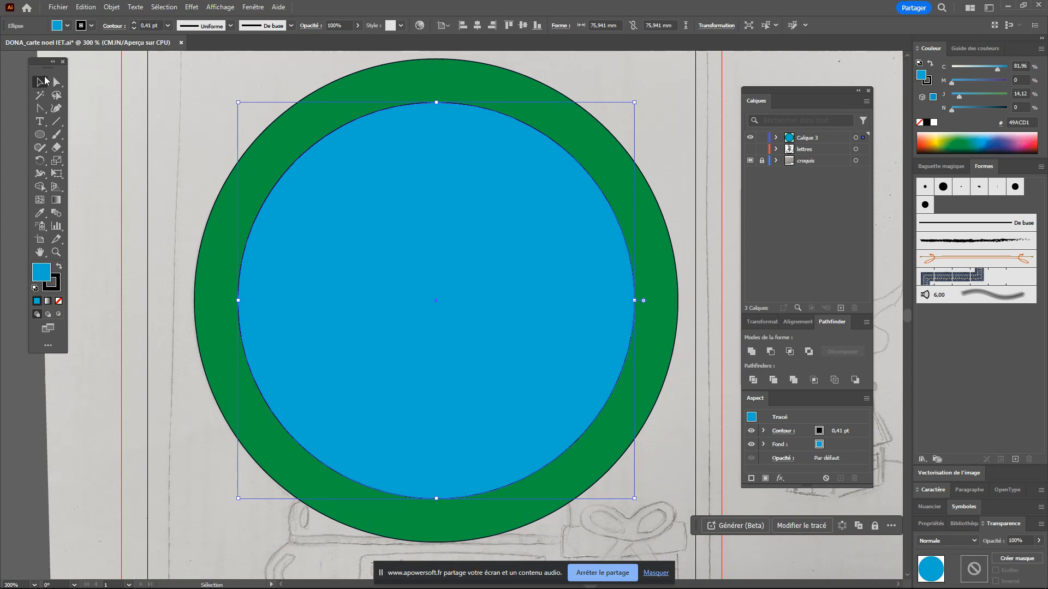
Cut the blue inner circle out of the green one with the Shape Builder tool, leaving a ring
{"action": "left_click", "coordinate": [218, 140]}
{"action": "left_click_drag", "start_coordinate": [200, 110], "coordinate": [710, 376]}
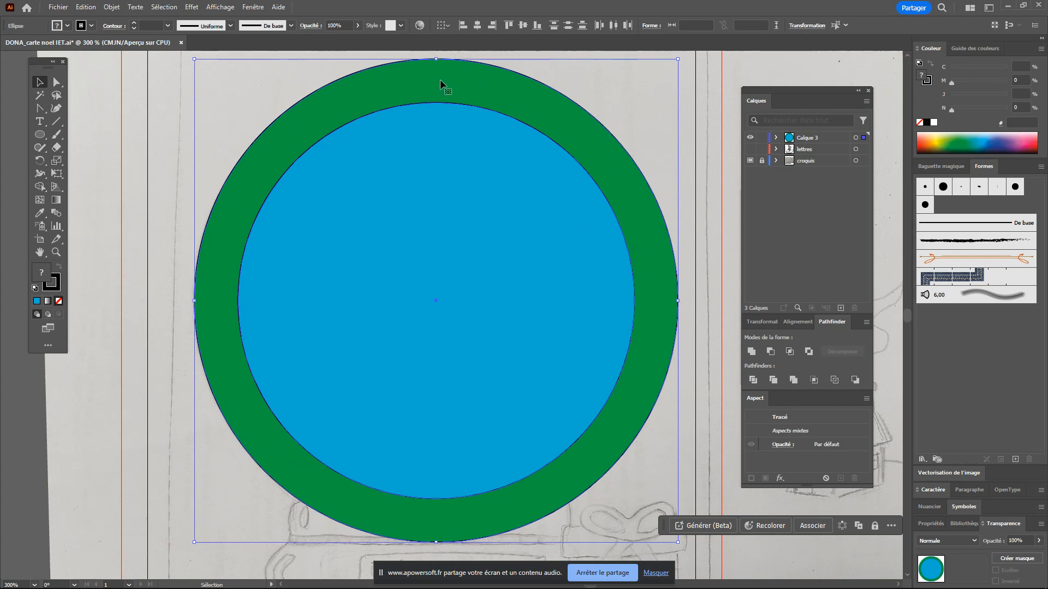
{"action": "left_click", "coordinate": [41, 188]}
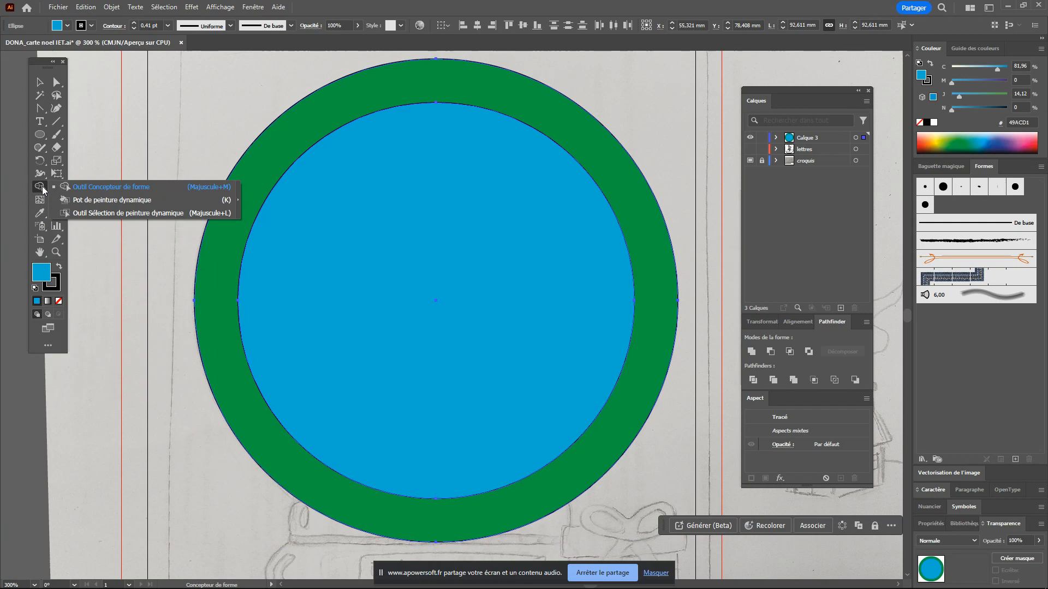
{"action": "left_click", "coordinate": [115, 189]}
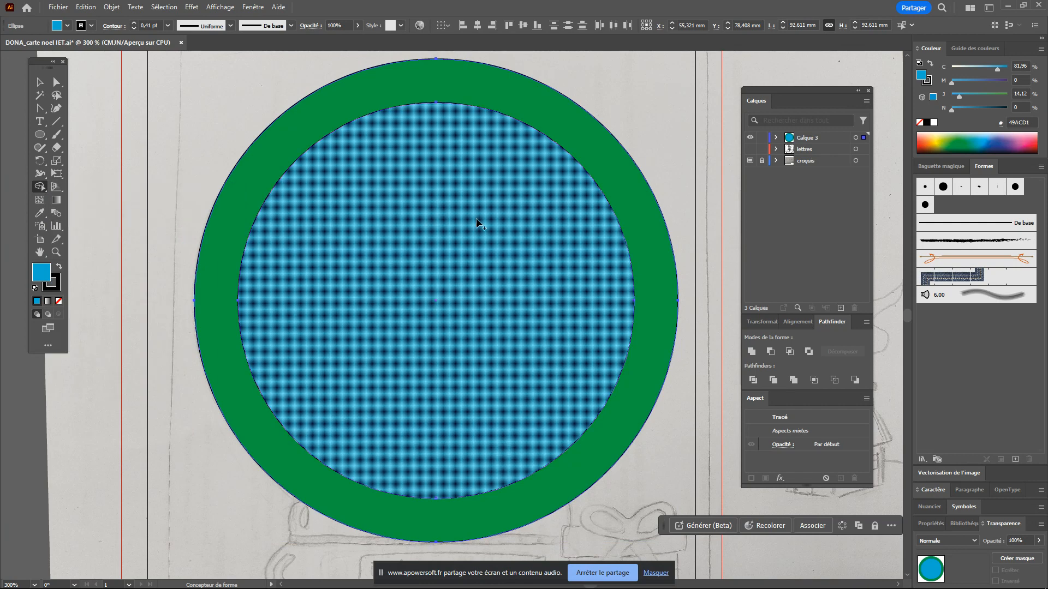
{"action": "left_click", "coordinate": [477, 248], "text": "alt"}
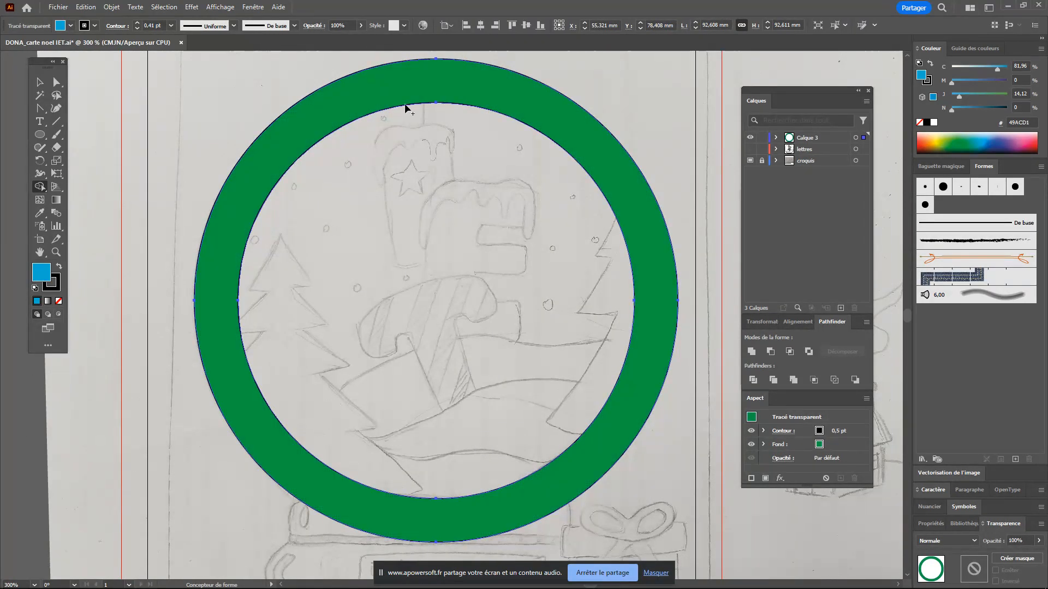
{"action": "left_click", "coordinate": [40, 82]}
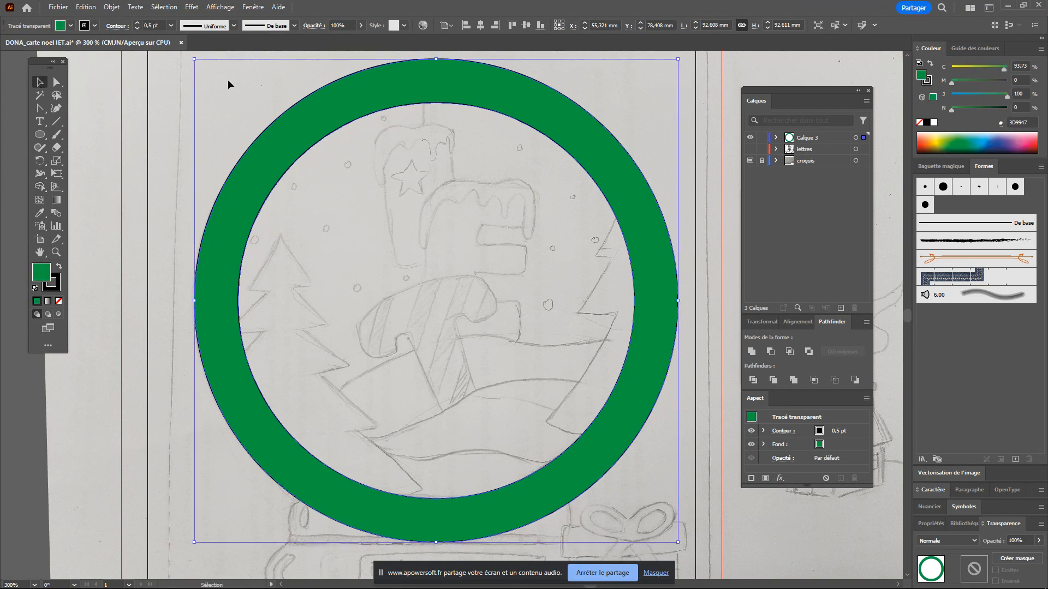
Remove the ring's fill and reapply the green fill
{"action": "left_click", "coordinate": [228, 80]}
{"action": "left_click", "coordinate": [644, 189]}
{"action": "left_click", "coordinate": [59, 302]}
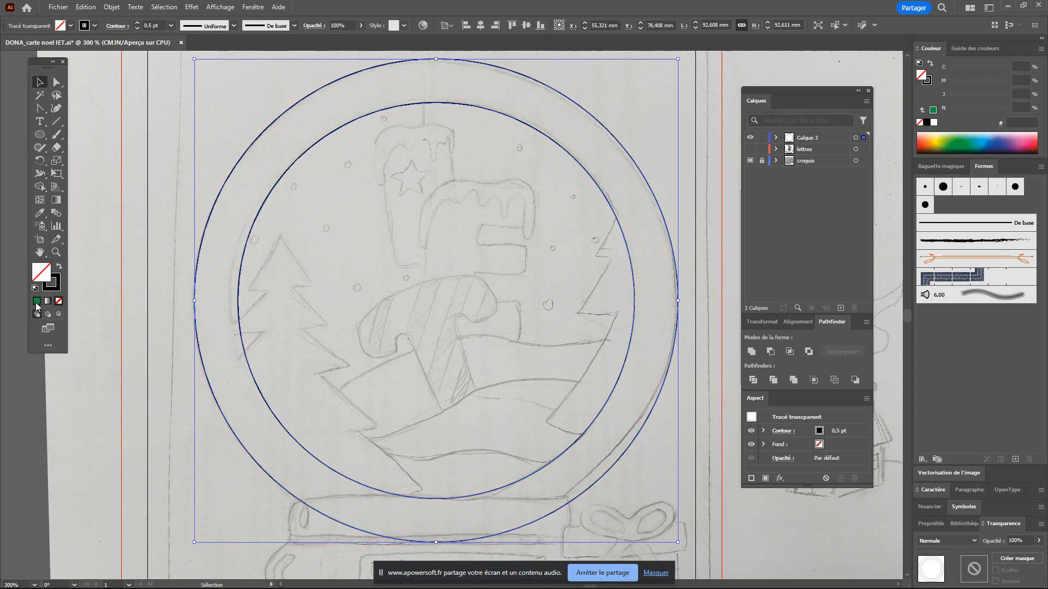
{"action": "left_click", "coordinate": [36, 301]}
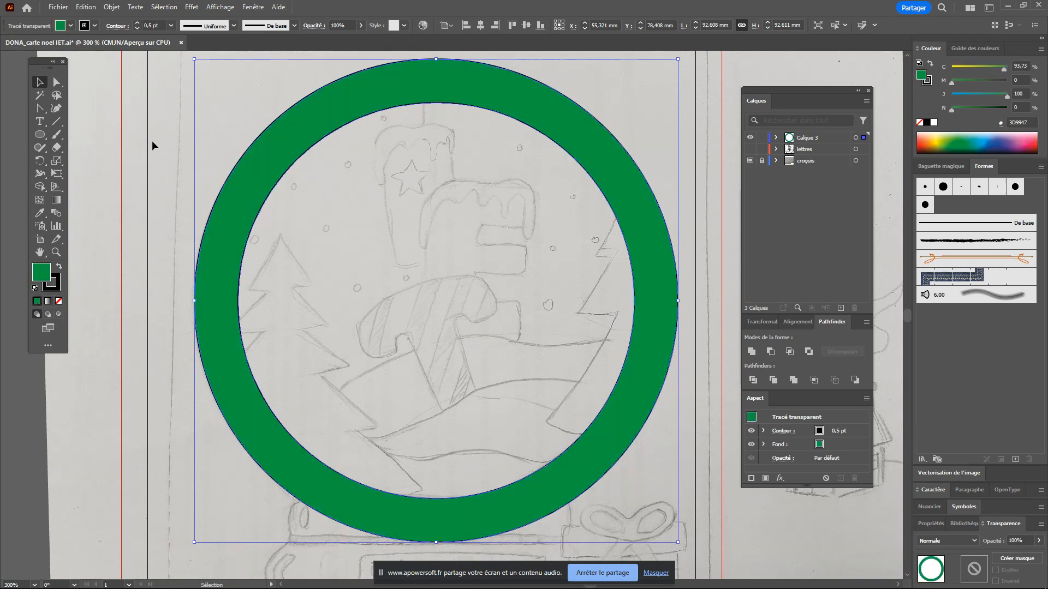
Draw a three-sided polygon about 20.6 by 17.9 mm inside the ring, above the sketch's left fir tree
{"action": "left_click_drag", "start_coordinate": [39, 108], "coordinate": [77, 108]}
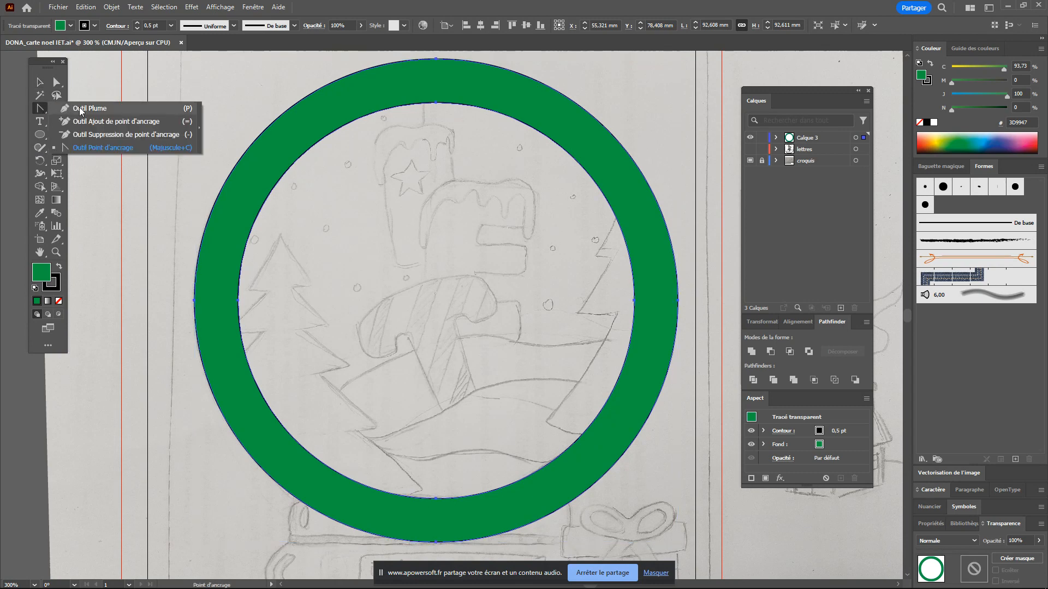
{"action": "left_click_drag", "start_coordinate": [39, 135], "coordinate": [39, 140]}
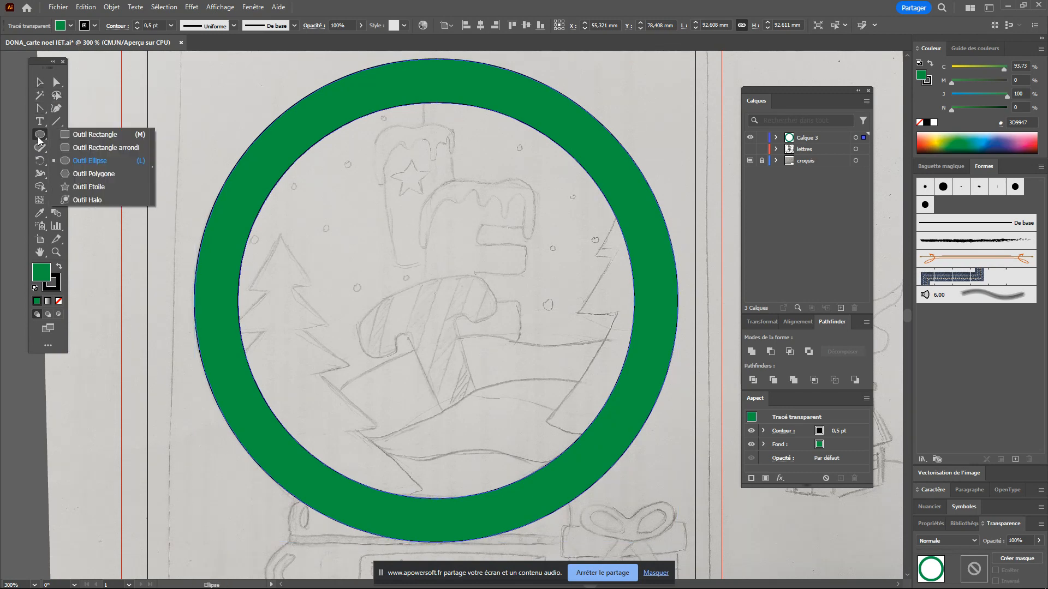
{"action": "left_click", "coordinate": [104, 174]}
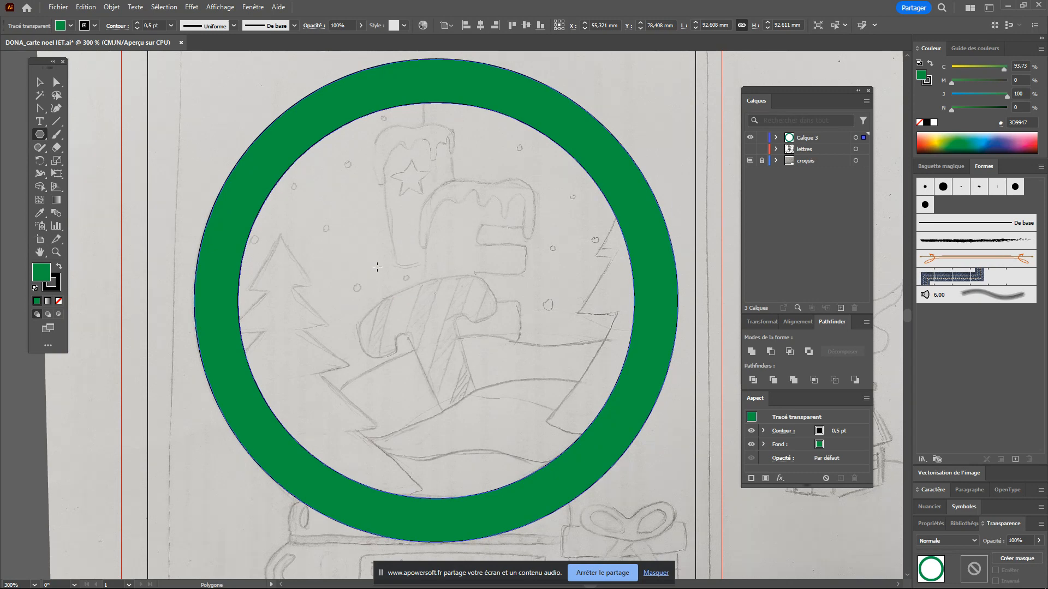
{"action": "mouse_move", "coordinate": [354, 257]}
{"action": "left_mouse_down"}
{"action": "mouse_move", "coordinate": [388, 281]}
{"action": "mouse_move", "coordinate": [378, 249]}
{"action": "mouse_move", "coordinate": [401, 328]}
{"action": "mouse_move", "coordinate": [367, 268]}
{"action": "mouse_move", "coordinate": [401, 289]}
{"action": "mouse_move", "coordinate": [339, 277]}
{"action": "mouse_move", "coordinate": [427, 248]}
{"action": "mouse_move", "coordinate": [396, 290]}
{"action": "mouse_move", "coordinate": [391, 274]}
{"action": "left_mouse_up"}
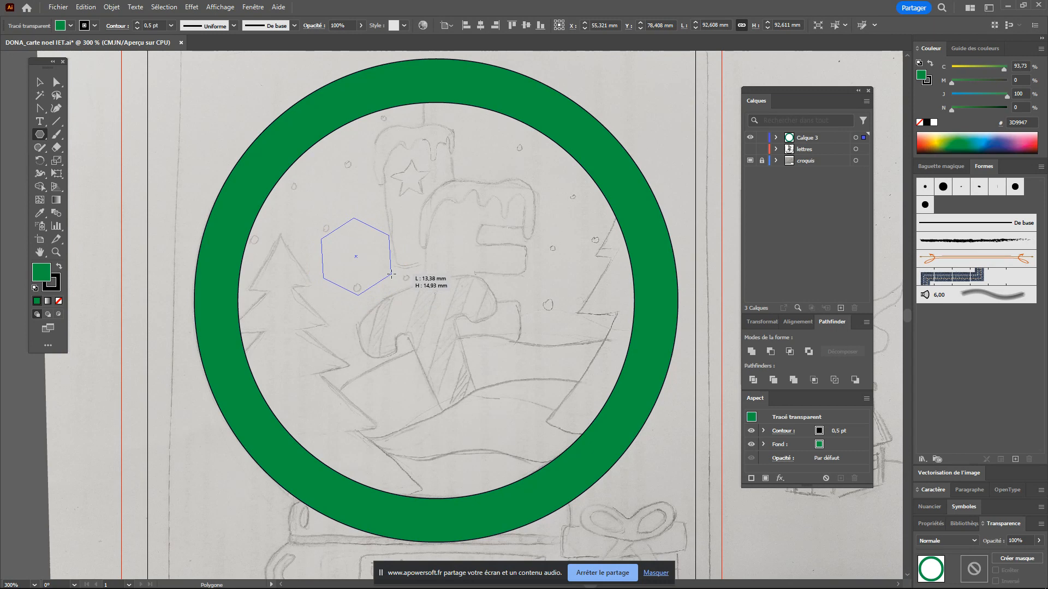
{"action": "left_click_drag", "start_coordinate": [390, 274], "coordinate": [437, 254]}
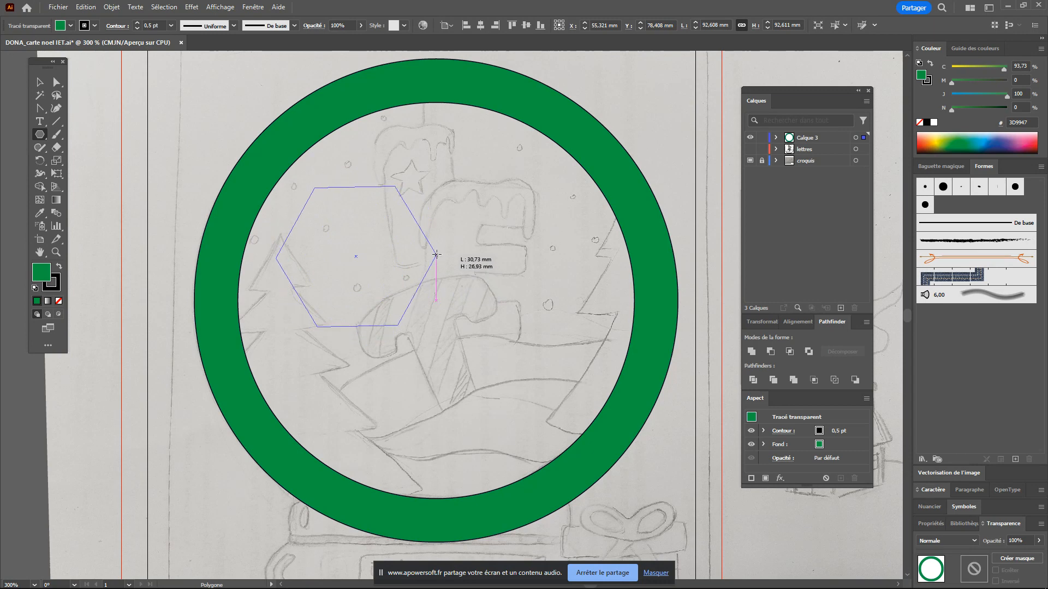
{"action": "key", "text": "Down"}
{"action": "key", "text": "Down"}
{"action": "key", "text": "Down"}
{"action": "mouse_move", "coordinate": [437, 255]}
{"action": "left_mouse_down"}
{"action": "mouse_move", "coordinate": [431, 313]}
{"action": "mouse_move", "coordinate": [425, 278]}
{"action": "mouse_move", "coordinate": [419, 291]}
{"action": "mouse_move", "coordinate": [439, 301]}
{"action": "mouse_move", "coordinate": [424, 223]}
{"action": "mouse_move", "coordinate": [435, 290]}
{"action": "mouse_move", "coordinate": [402, 252]}
{"action": "mouse_move", "coordinate": [418, 258]}
{"action": "left_mouse_up"}
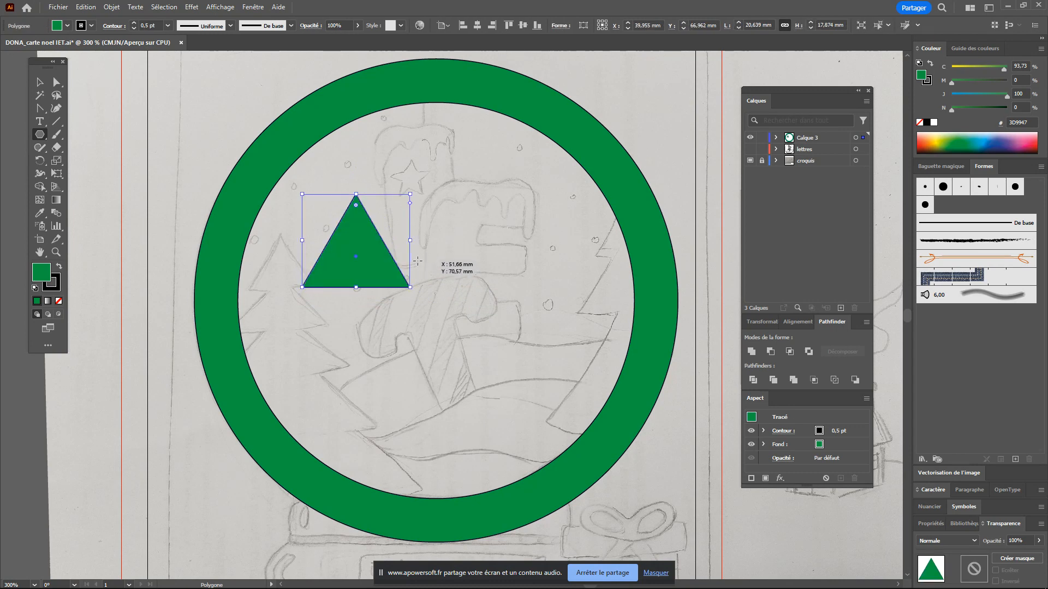
Fit the triangle to the left fir's tip, scaling it to about 12.6 mm wide, and remove its fill
{"action": "key", "text": "v"}
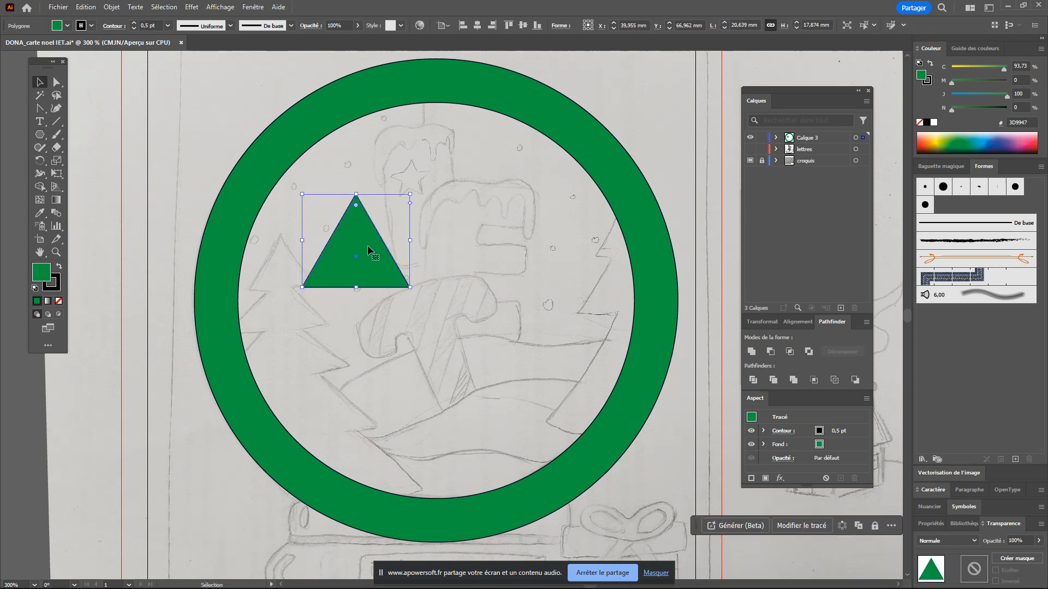
{"action": "left_click_drag", "start_coordinate": [355, 251], "coordinate": [296, 262]}
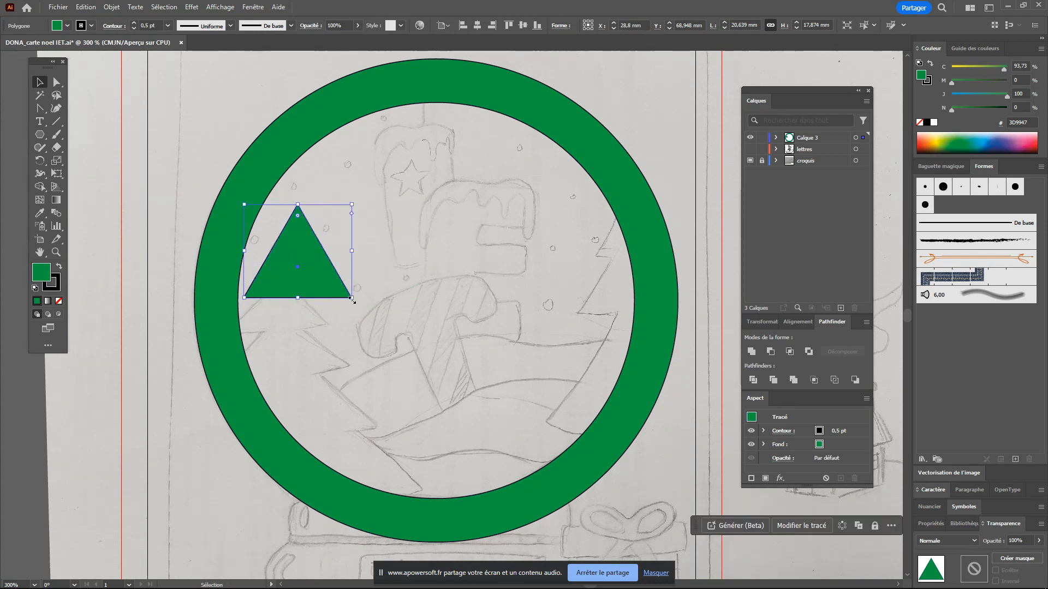
{"action": "mouse_move", "coordinate": [351, 299]}
{"action": "left_mouse_down"}
{"action": "mouse_move", "coordinate": [421, 257]}
{"action": "mouse_move", "coordinate": [431, 326]}
{"action": "mouse_move", "coordinate": [322, 272]}
{"action": "mouse_move", "coordinate": [298, 279]}
{"action": "mouse_move", "coordinate": [325, 291]}
{"action": "mouse_move", "coordinate": [297, 270]}
{"action": "mouse_move", "coordinate": [301, 279]}
{"action": "left_mouse_up"}
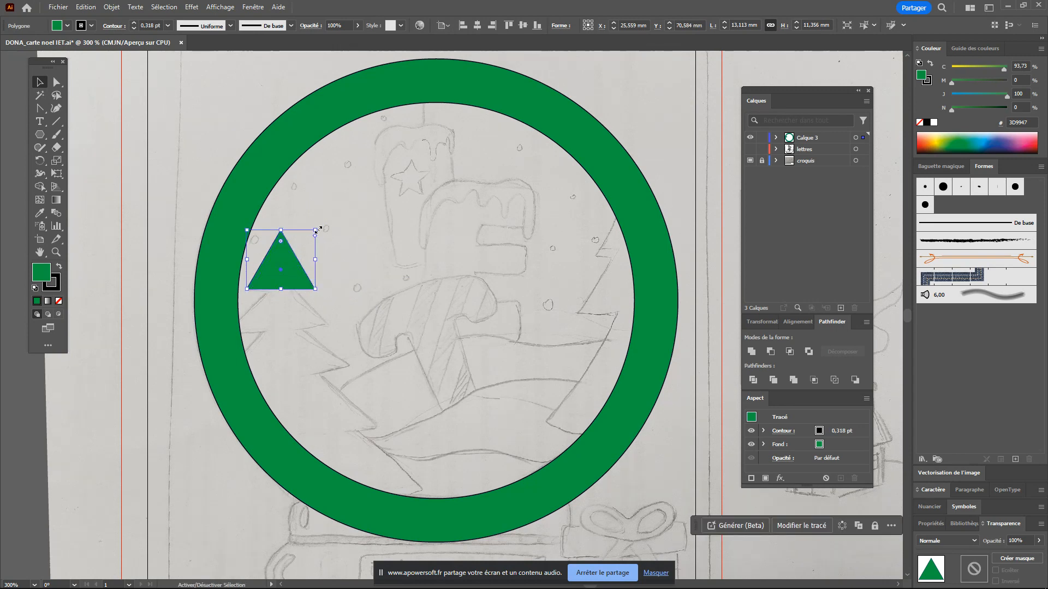
{"action": "left_click", "coordinate": [59, 301]}
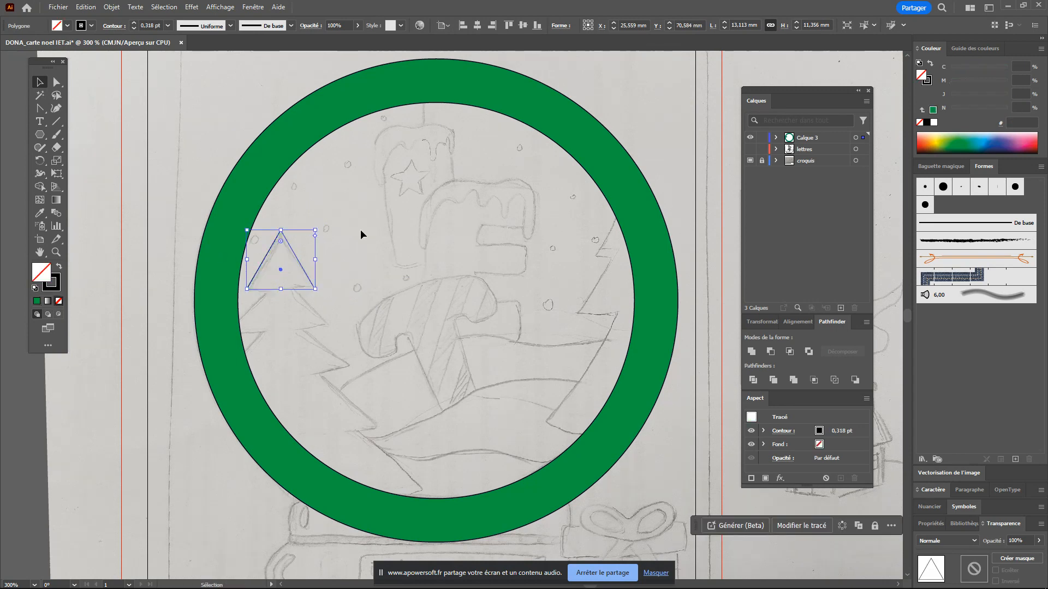
{"action": "left_click_drag", "start_coordinate": [314, 230], "coordinate": [312, 232]}
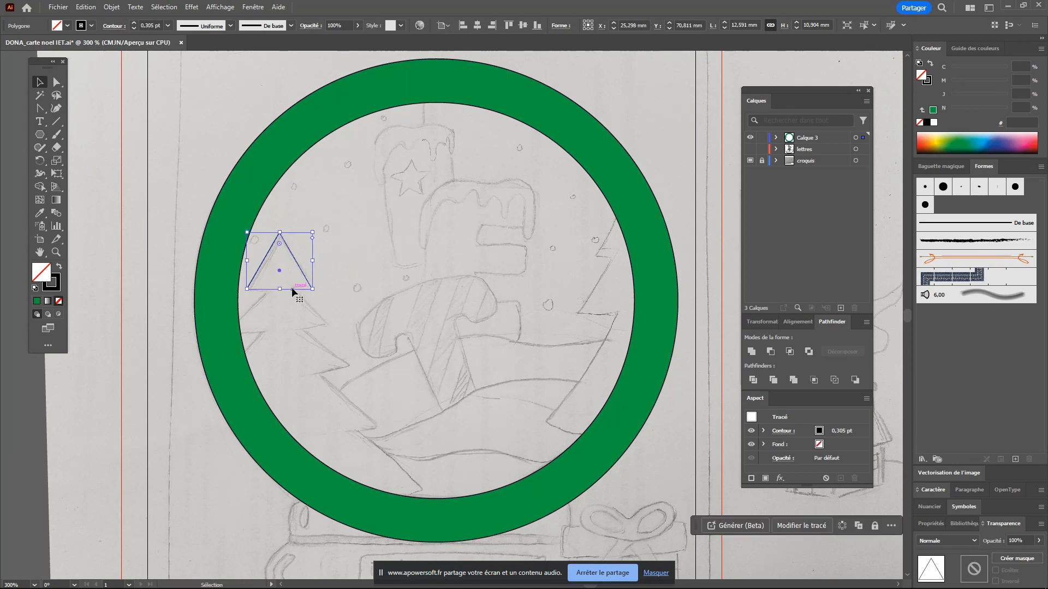
Duplicate the tip triangle downward as the fir's second tier and enlarge it to about 17.5 by 15.2 mm
{"action": "left_click_drag", "start_coordinate": [293, 291], "coordinate": [303, 326]}
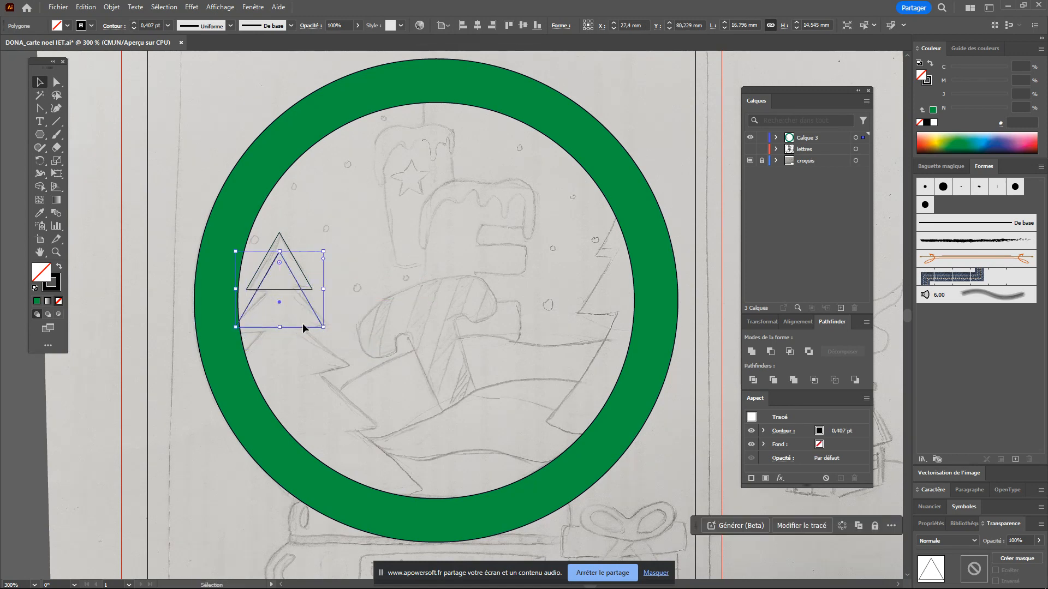
{"action": "left_click", "coordinate": [356, 280]}
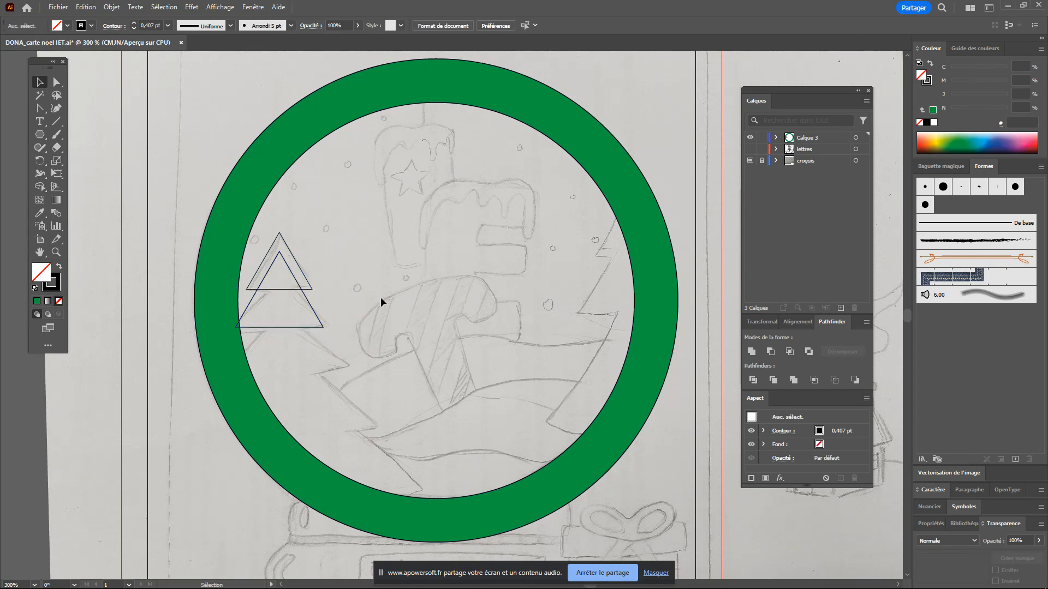
{"action": "left_click_drag", "start_coordinate": [278, 327], "coordinate": [280, 329]}
{"action": "left_click", "coordinate": [364, 312]}
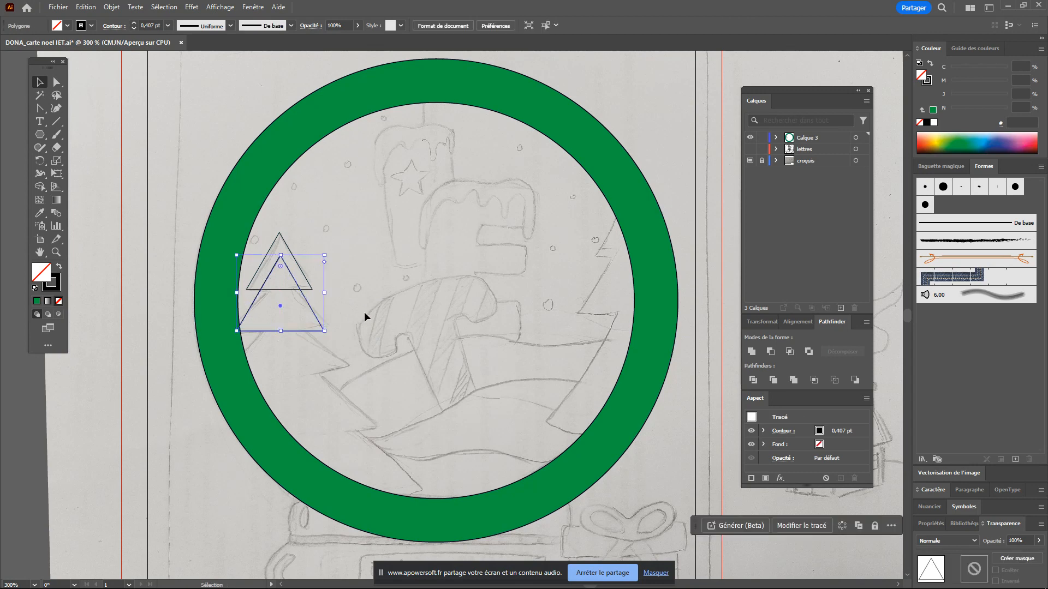
{"action": "left_click", "coordinate": [320, 330]}
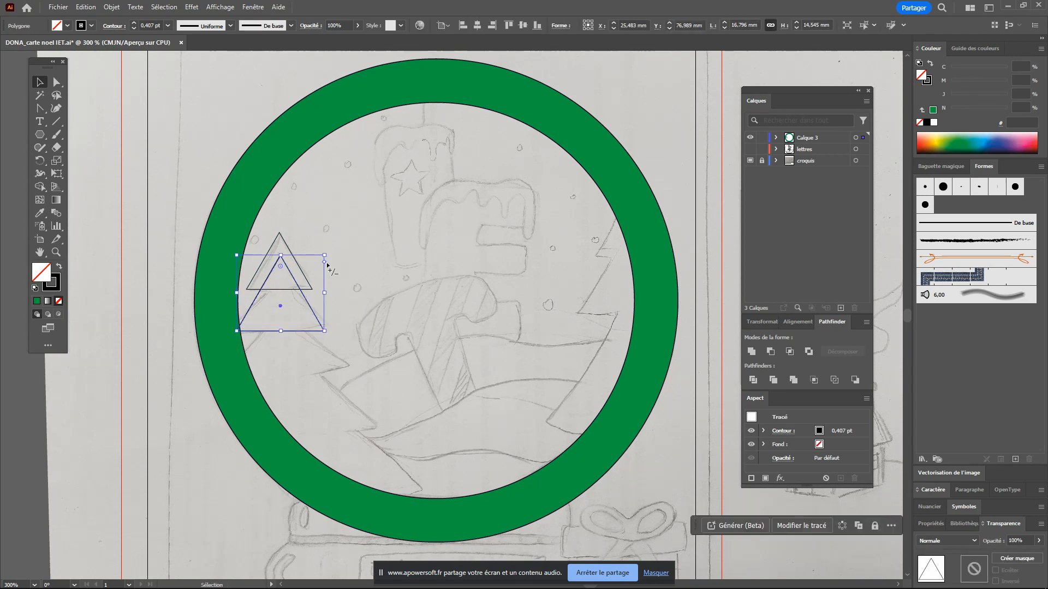
{"action": "left_click_drag", "start_coordinate": [325, 255], "coordinate": [328, 252]}
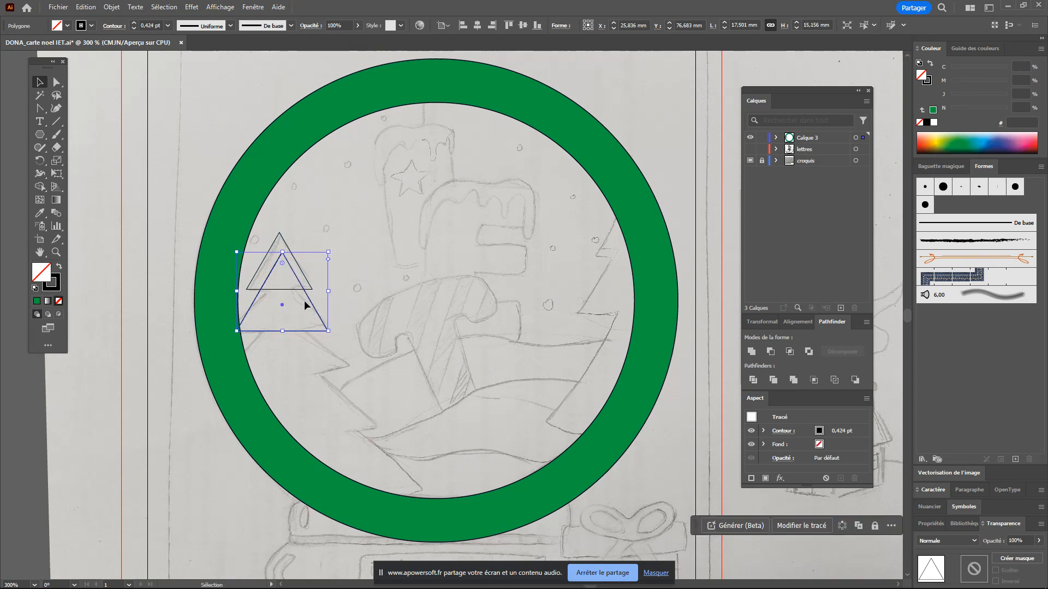
Duplicate the second tier downward as the fir's third tier and enlarge it to about 24.5 by 21.2 mm
{"action": "mouse_move", "coordinate": [316, 305]}
{"action": "left_mouse_down"}
{"action": "mouse_move", "coordinate": [311, 356]}
{"action": "mouse_move", "coordinate": [355, 397]}
{"action": "mouse_move", "coordinate": [339, 383]}
{"action": "mouse_move", "coordinate": [337, 359]}
{"action": "mouse_move", "coordinate": [349, 379]}
{"action": "mouse_move", "coordinate": [338, 362]}
{"action": "left_mouse_up"}
{"action": "left_click", "coordinate": [392, 370]}
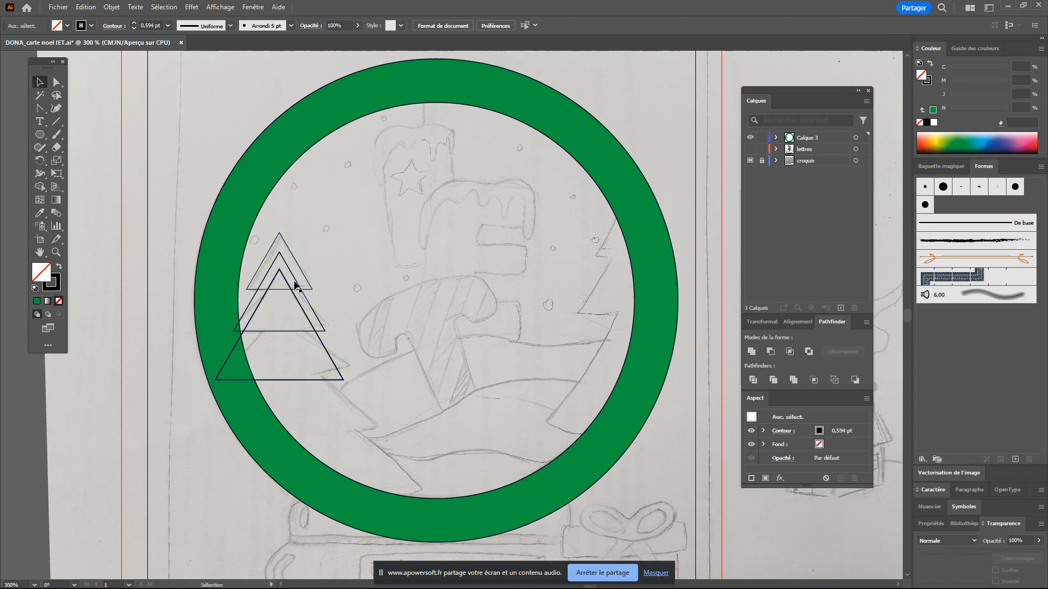
{"action": "left_click", "coordinate": [322, 379]}
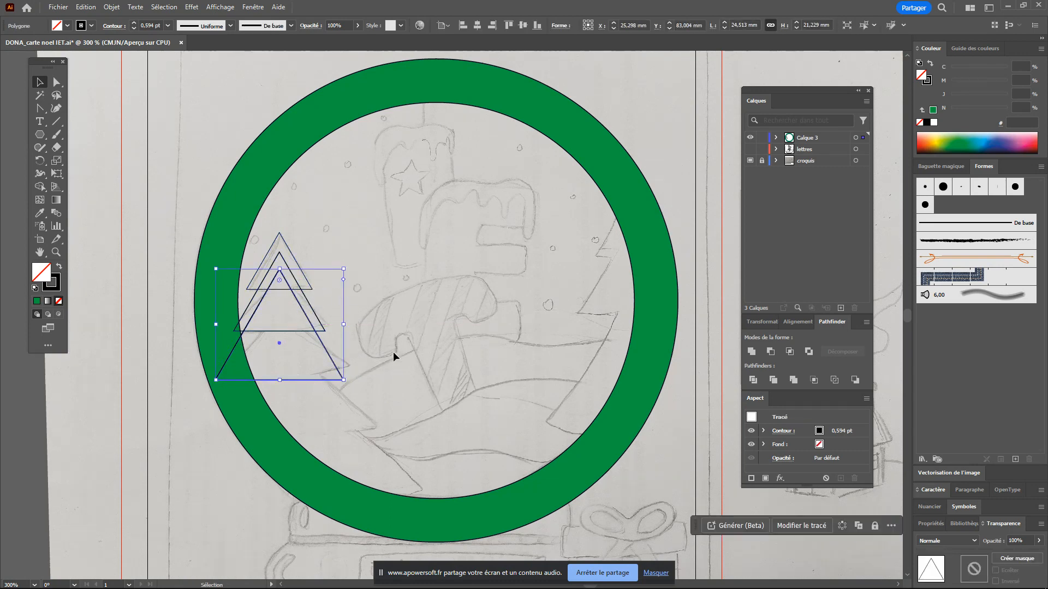
{"action": "left_click", "coordinate": [375, 365]}
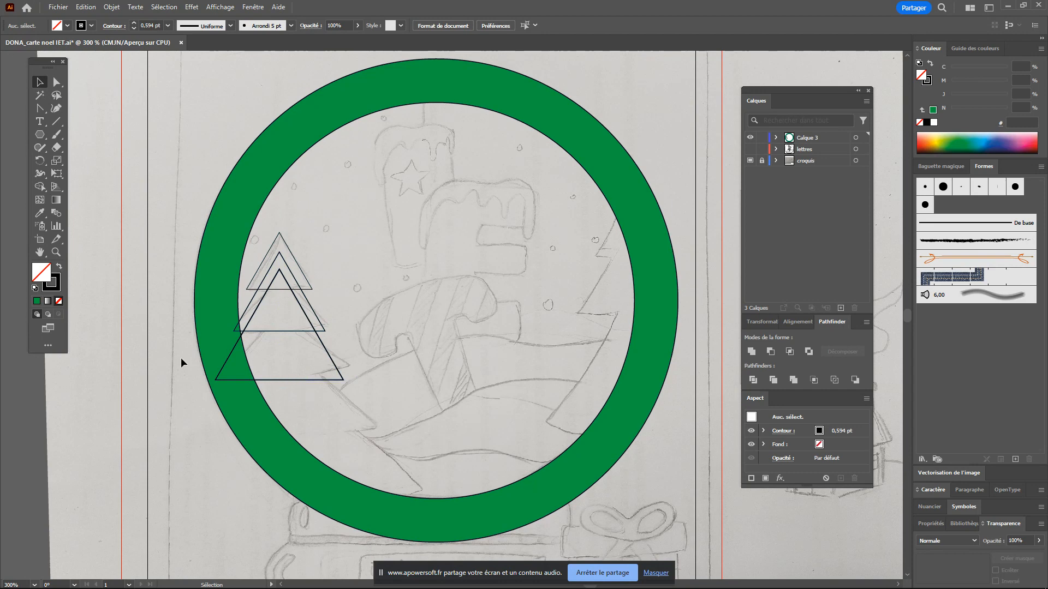
Raise only the third triangle's base edge to the sketched branch line, making the triangle about 18.2 mm high
{"action": "left_click", "coordinate": [56, 83]}
{"action": "left_click_drag", "start_coordinate": [287, 378], "coordinate": [289, 364]}
{"action": "left_click", "coordinate": [438, 351]}
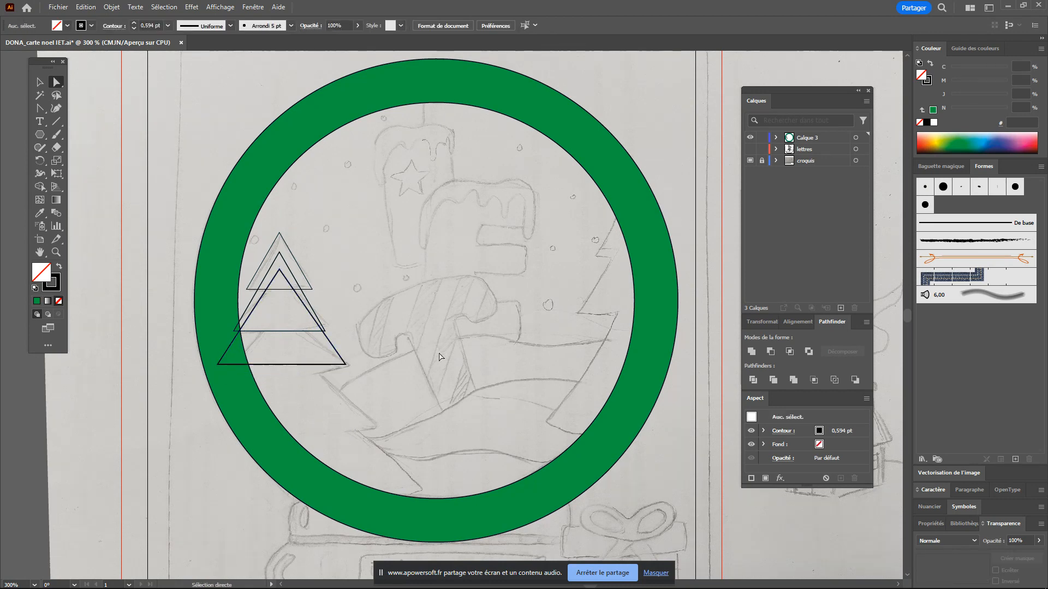
{"action": "left_click", "coordinate": [39, 81]}
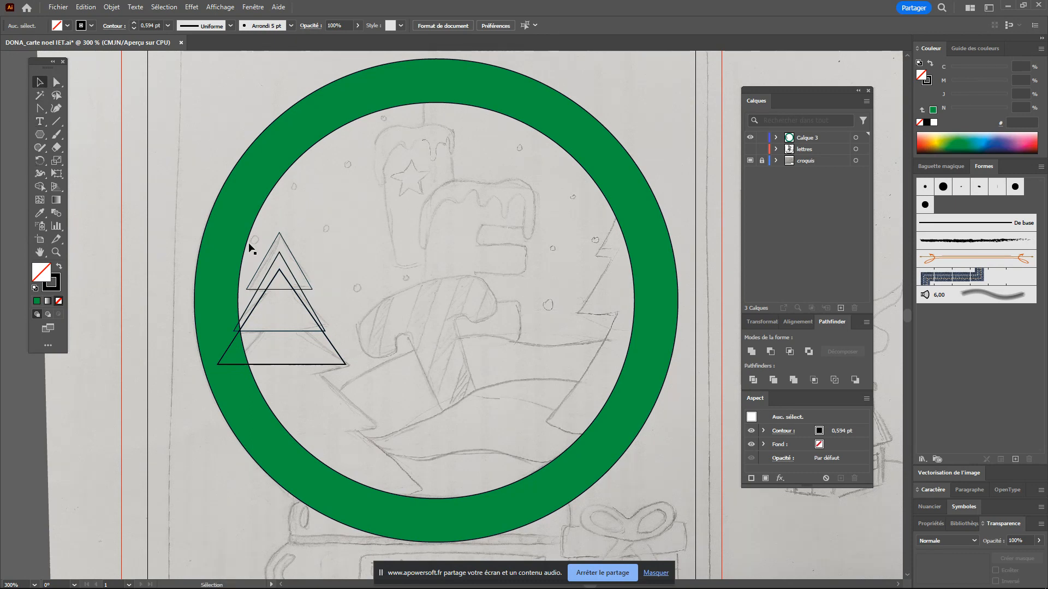
Duplicate the third tier downward as the fir's fourth tier, enlarged to about 31.4 by 23.4 mm and fitted to the sketched branches
{"action": "left_click", "coordinate": [338, 364]}
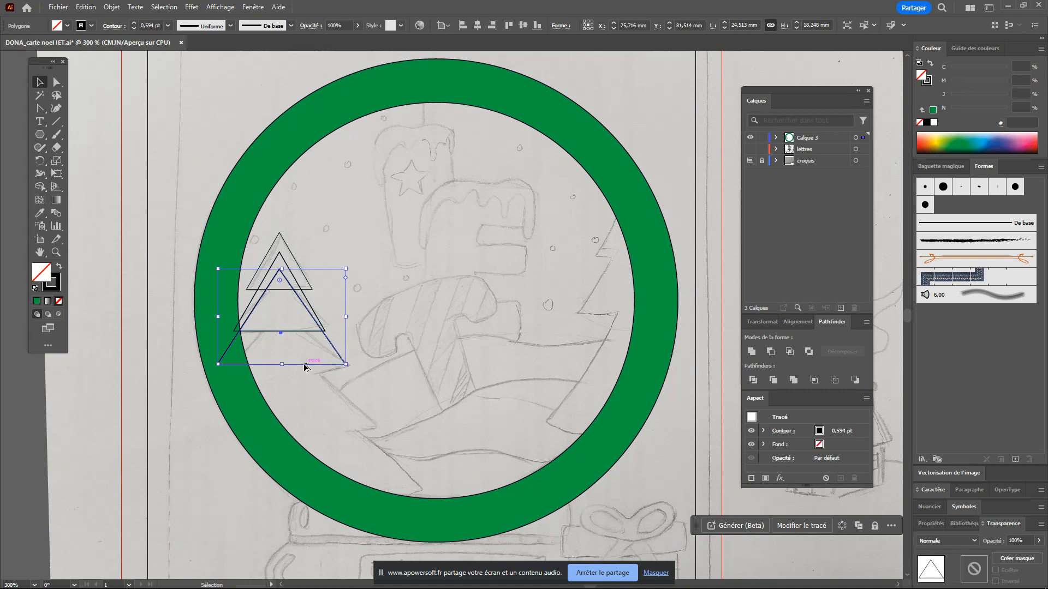
{"action": "left_click_drag", "start_coordinate": [307, 368], "coordinate": [314, 430]}
{"action": "key", "text": "alt+shift"}
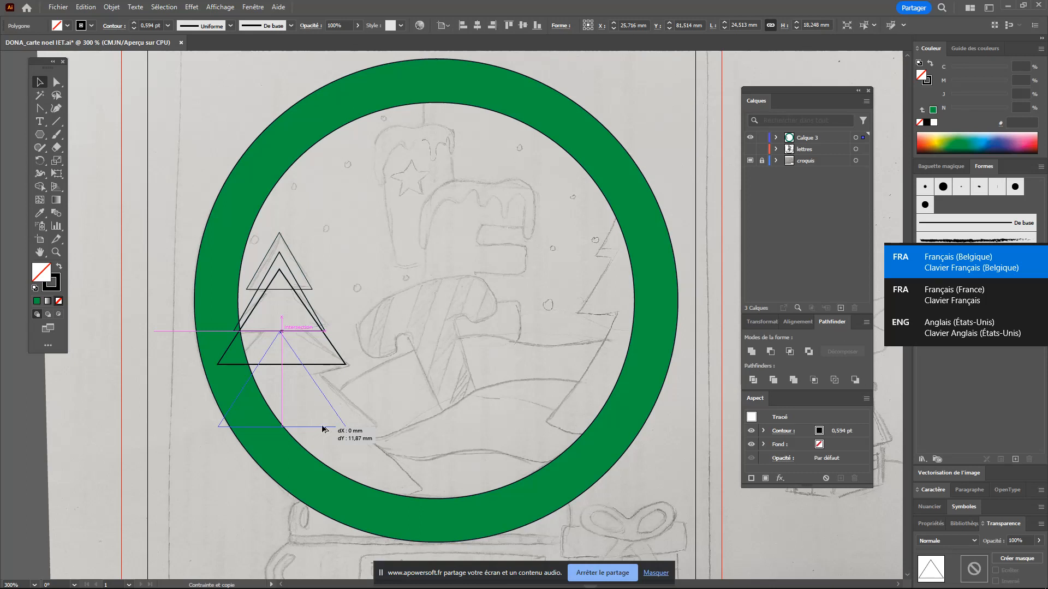
{"action": "mouse_move", "coordinate": [322, 430]}
{"action": "left_mouse_down"}
{"action": "mouse_move", "coordinate": [361, 423]}
{"action": "mouse_move", "coordinate": [398, 441]}
{"action": "mouse_move", "coordinate": [384, 443]}
{"action": "mouse_move", "coordinate": [357, 414]}
{"action": "mouse_move", "coordinate": [381, 435]}
{"action": "left_mouse_up"}
{"action": "left_click", "coordinate": [393, 420]}
{"action": "left_click", "coordinate": [362, 426]}
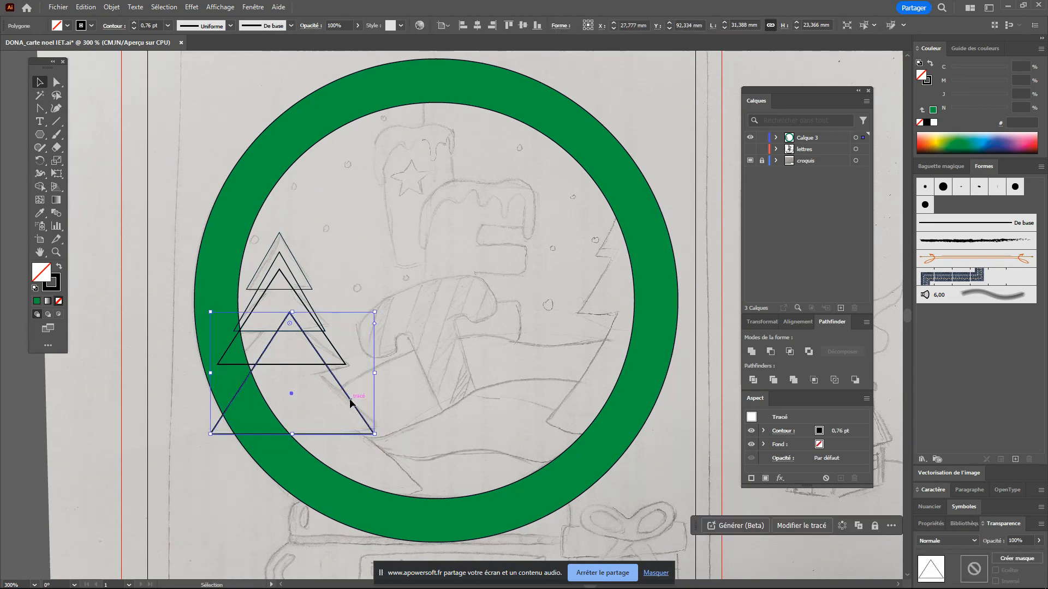
{"action": "left_click_drag", "start_coordinate": [349, 398], "coordinate": [344, 393]}
{"action": "left_click", "coordinate": [402, 411]}
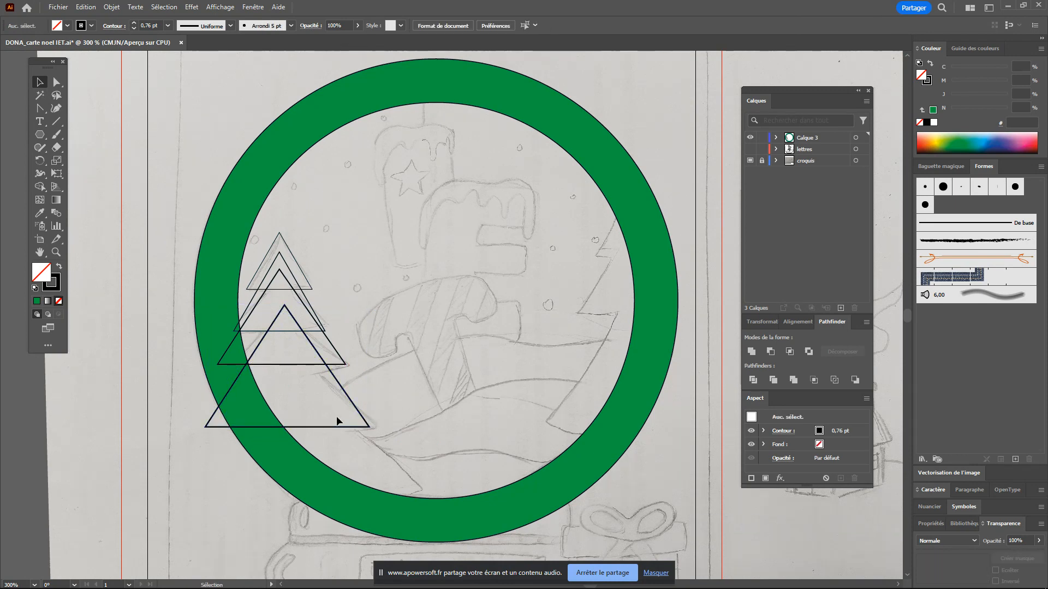
{"action": "left_click_drag", "start_coordinate": [346, 431], "coordinate": [376, 471]}
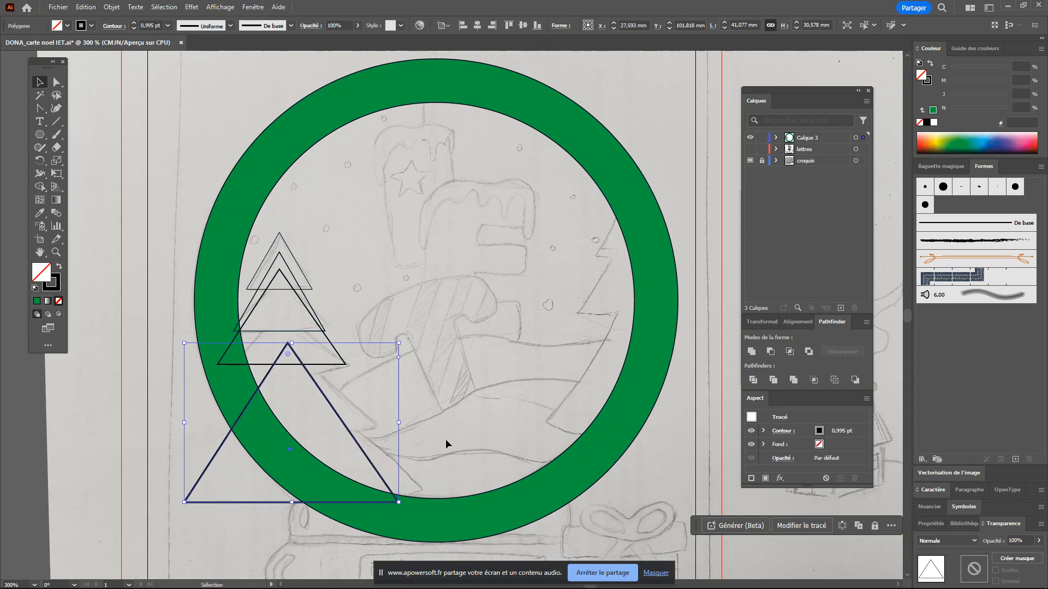
{"action": "key", "text": "a"}
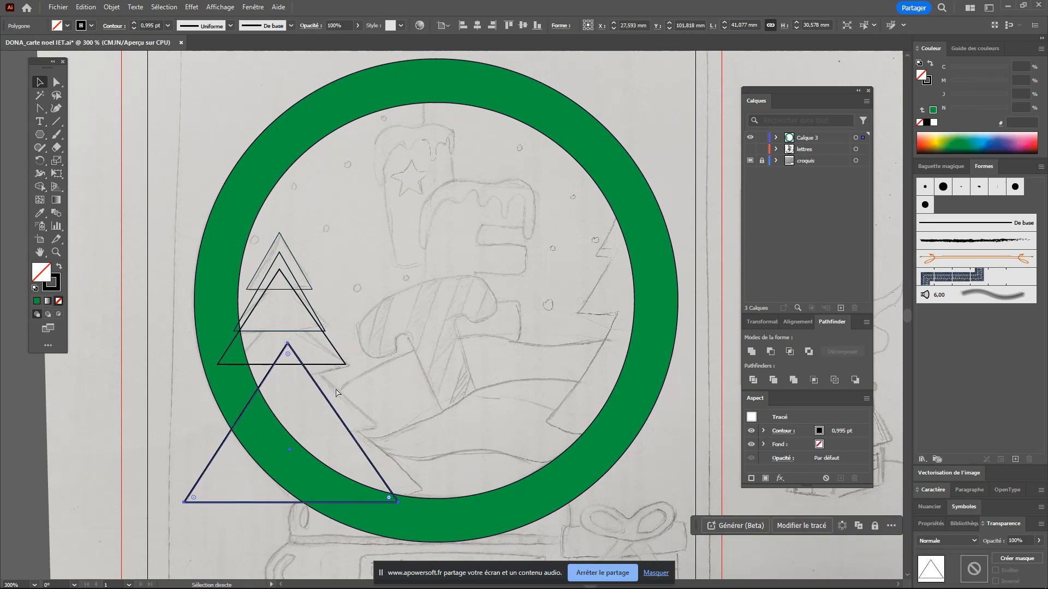
{"action": "left_click", "coordinate": [377, 434]}
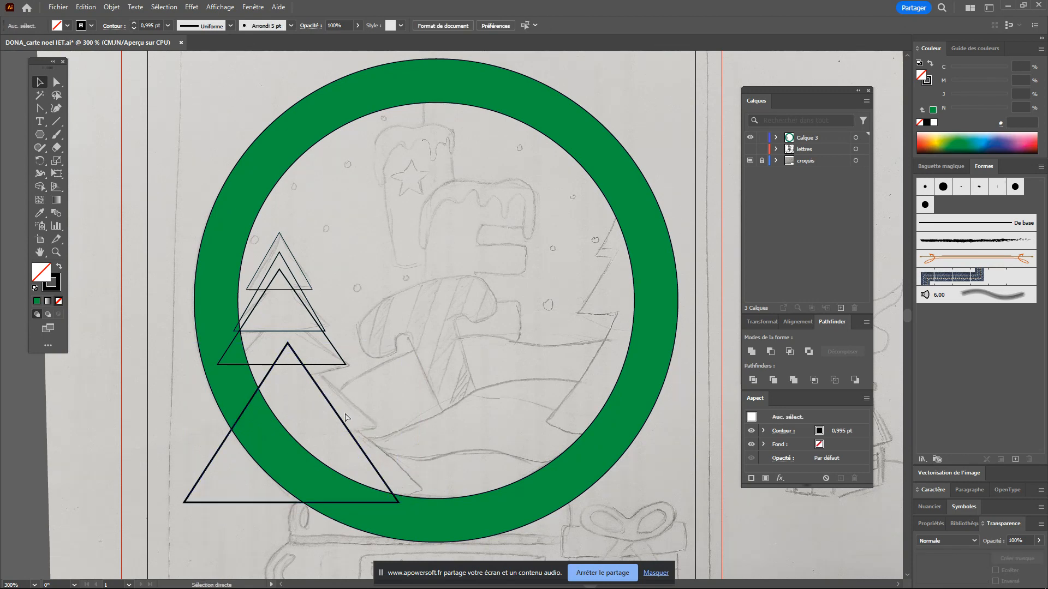
{"action": "key", "text": "ctrl+z"}
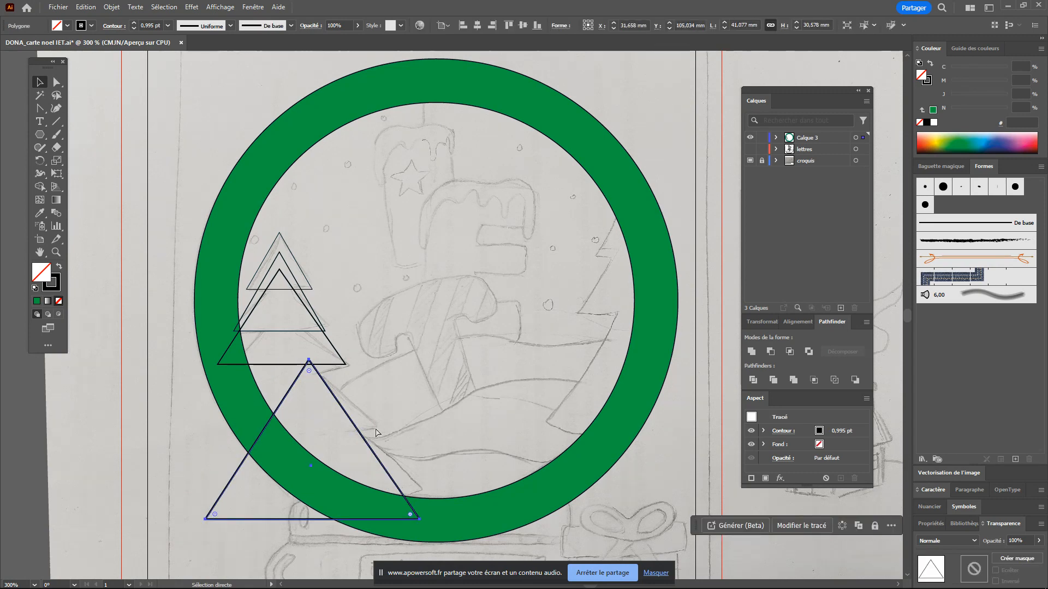
{"action": "key", "text": "ctrl+z"}
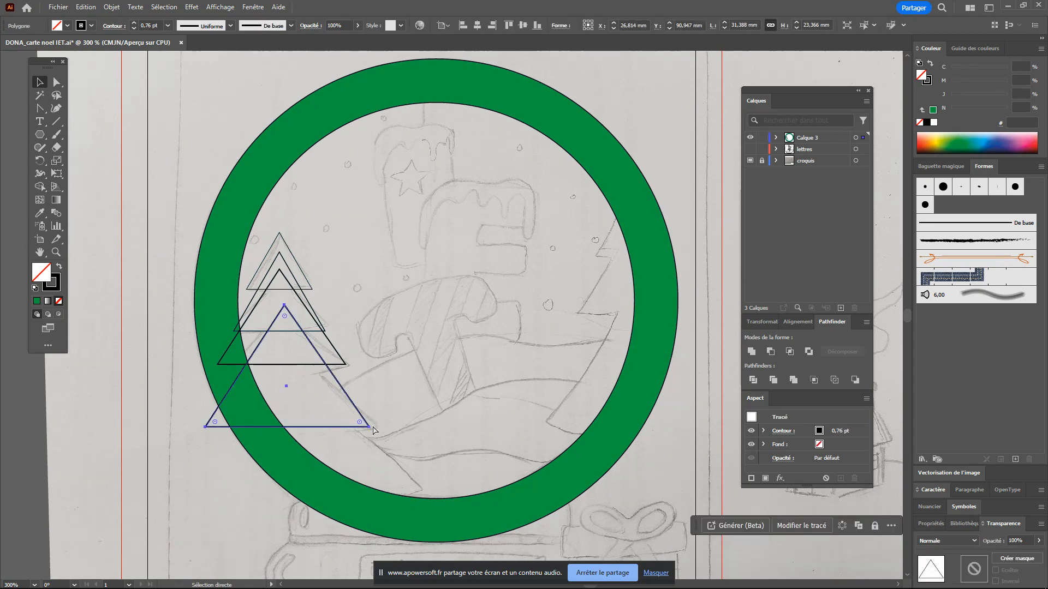
Duplicate the fourth tier downward as the fir's fifth tier, enlarge it to about 42.5 by 31.7 mm and position it under the other tiers
{"action": "key", "text": "v"}
{"action": "left_click_drag", "start_coordinate": [356, 430], "coordinate": [370, 491]}
{"action": "key", "text": "shift"}
{"action": "key", "text": "shift"}
{"action": "key", "text": "shift"}
{"action": "key", "text": "shift"}
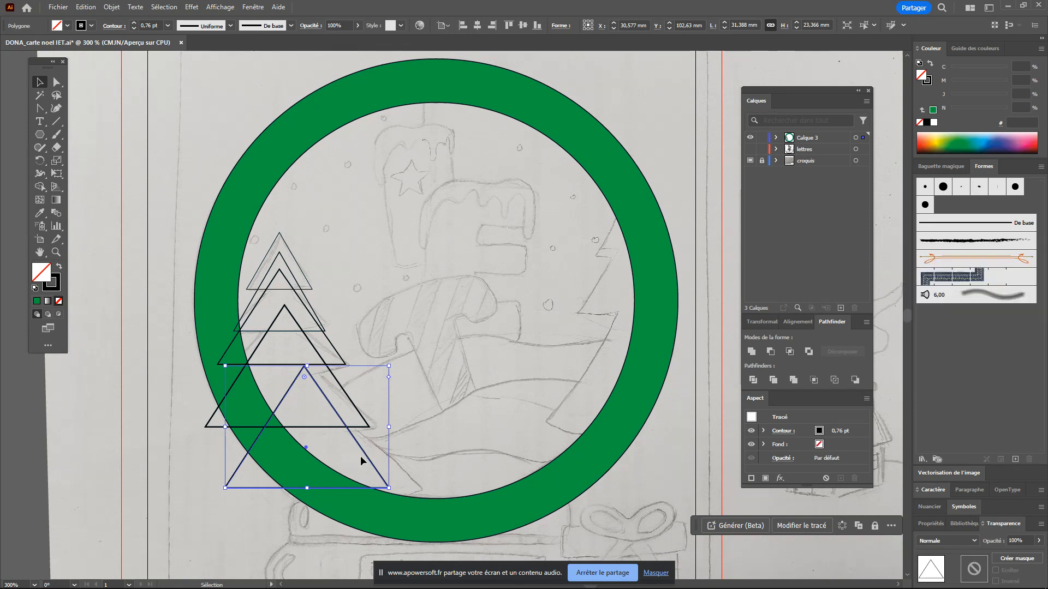
{"action": "mouse_move", "coordinate": [389, 488]}
{"action": "left_mouse_down"}
{"action": "mouse_move", "coordinate": [440, 509]}
{"action": "mouse_move", "coordinate": [423, 513]}
{"action": "mouse_move", "coordinate": [382, 475]}
{"action": "mouse_move", "coordinate": [436, 516]}
{"action": "mouse_move", "coordinate": [426, 519]}
{"action": "mouse_move", "coordinate": [385, 479]}
{"action": "left_mouse_up"}
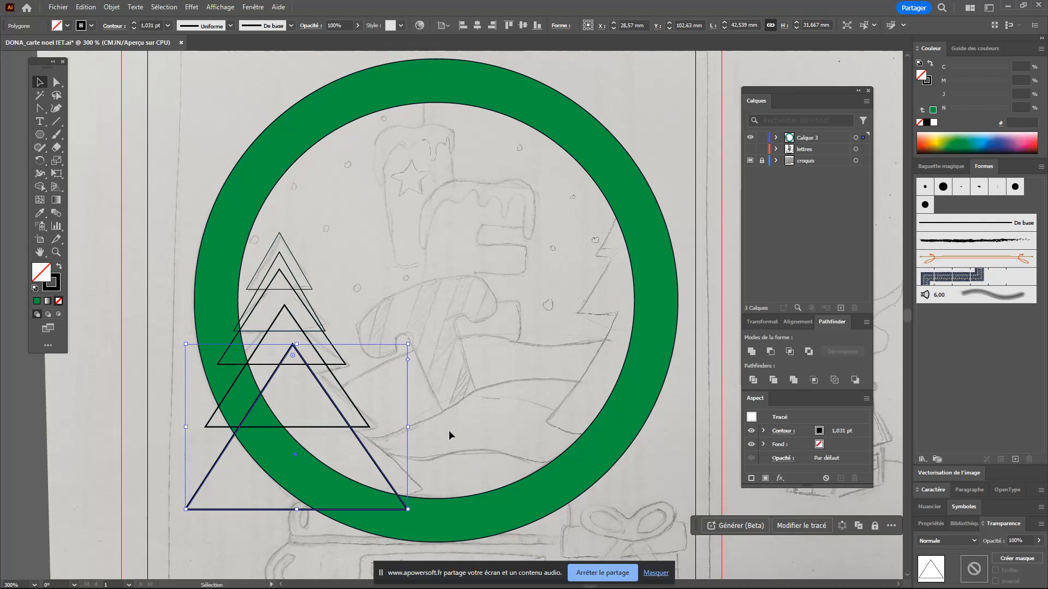
{"action": "left_click_drag", "start_coordinate": [375, 466], "coordinate": [363, 464]}
{"action": "left_click", "coordinate": [380, 290]}
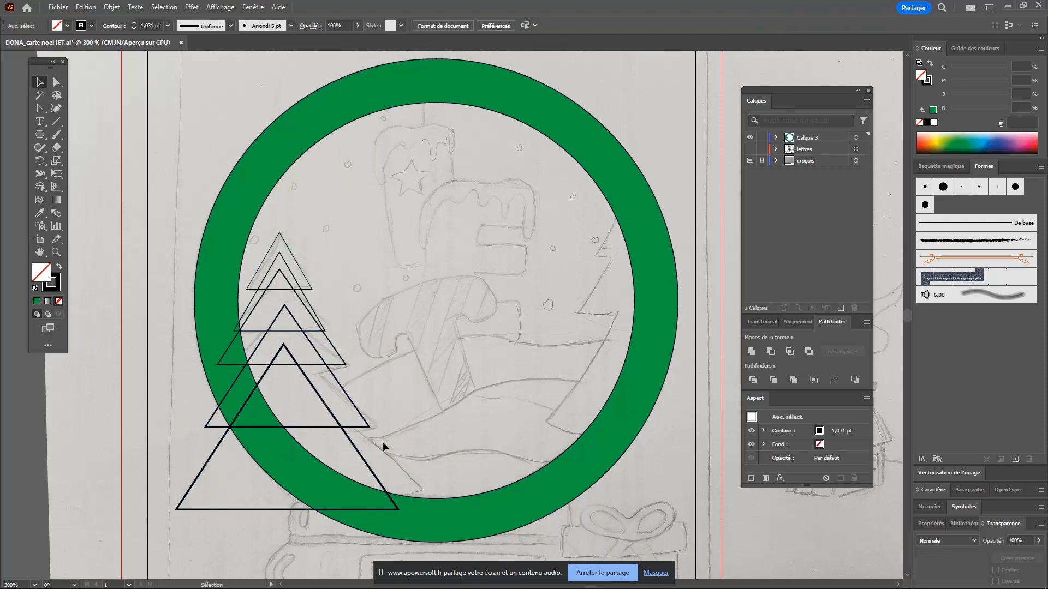
Select all five fir triangles and align them to one another on their horizontal centres
{"action": "left_click_drag", "start_coordinate": [341, 210], "coordinate": [287, 398]}
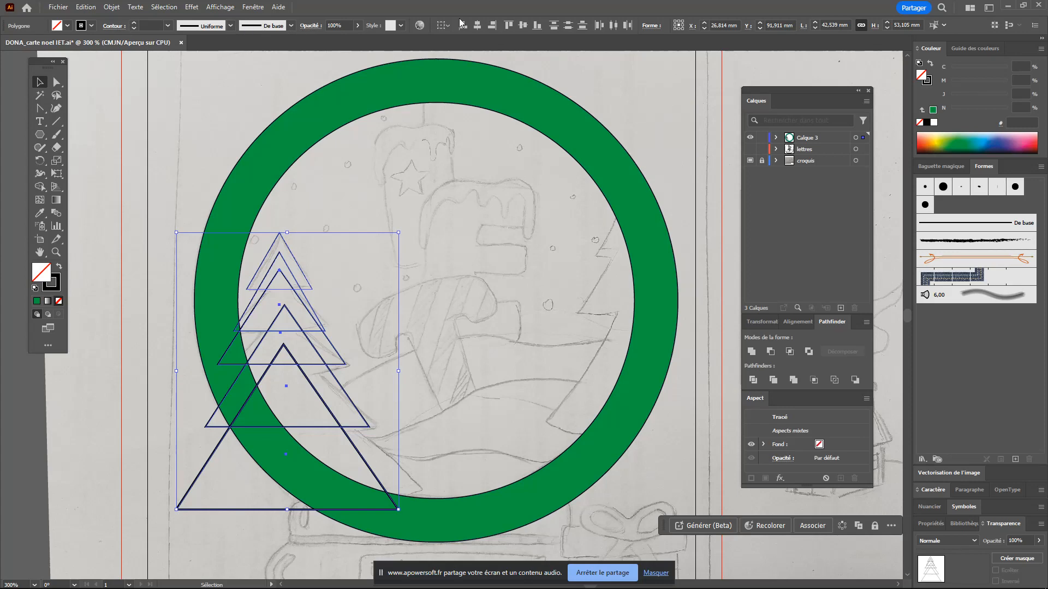
{"action": "left_click", "coordinate": [252, 7]}
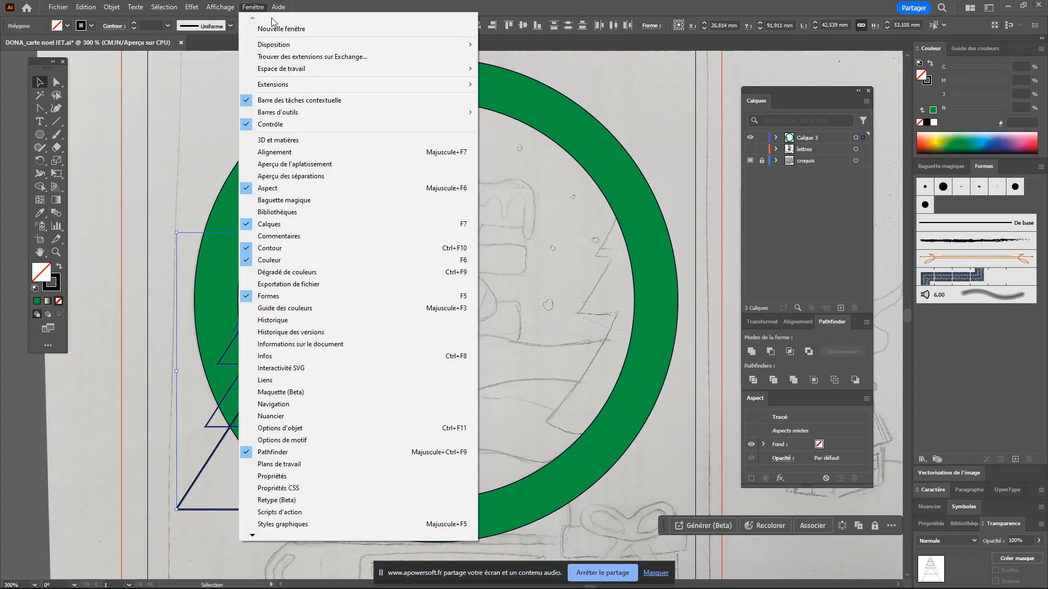
{"action": "left_click", "coordinate": [279, 125]}
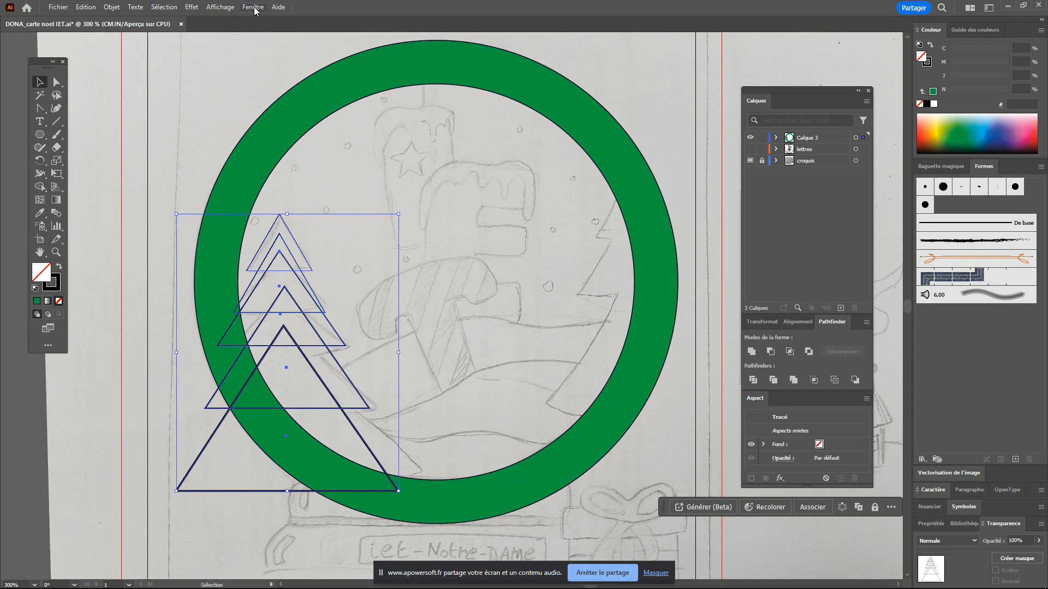
{"action": "left_click", "coordinate": [253, 8]}
{"action": "left_click", "coordinate": [271, 125]}
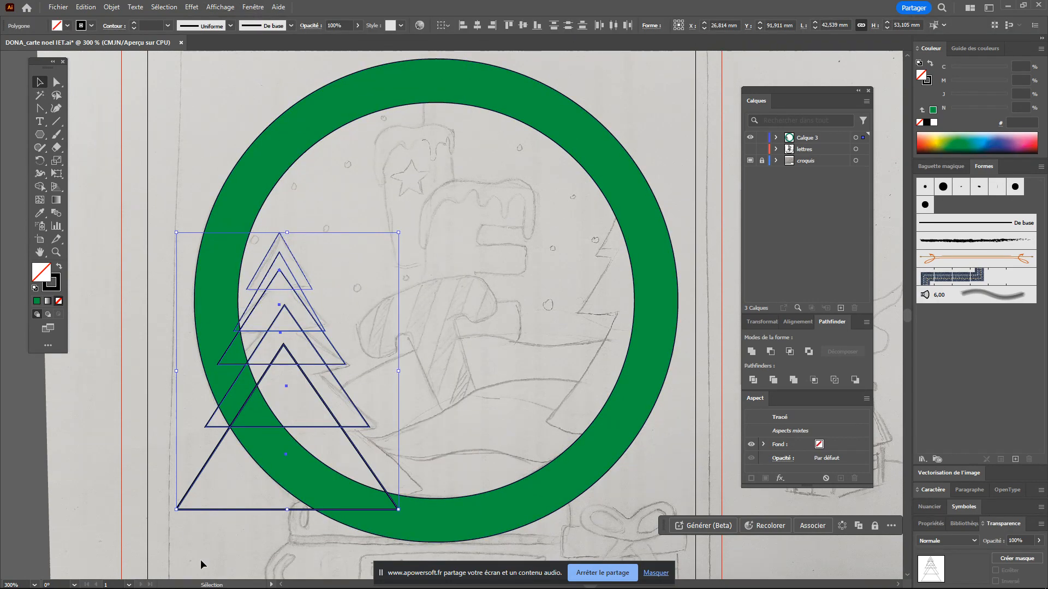
{"action": "left_click", "coordinate": [478, 25]}
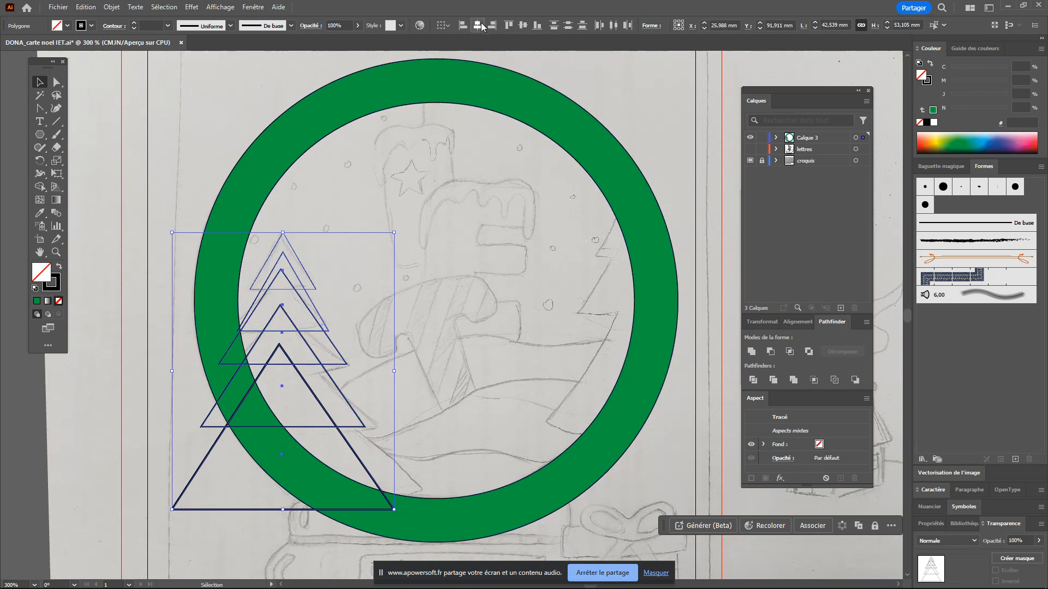
{"action": "left_click", "coordinate": [445, 384]}
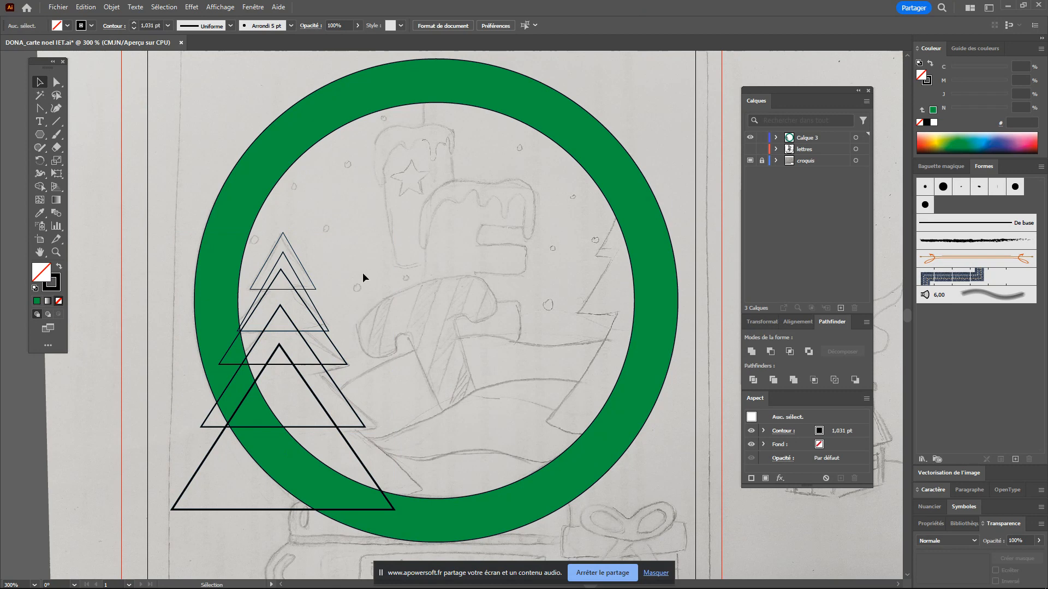
{"action": "left_click_drag", "start_coordinate": [352, 223], "coordinate": [280, 410]}
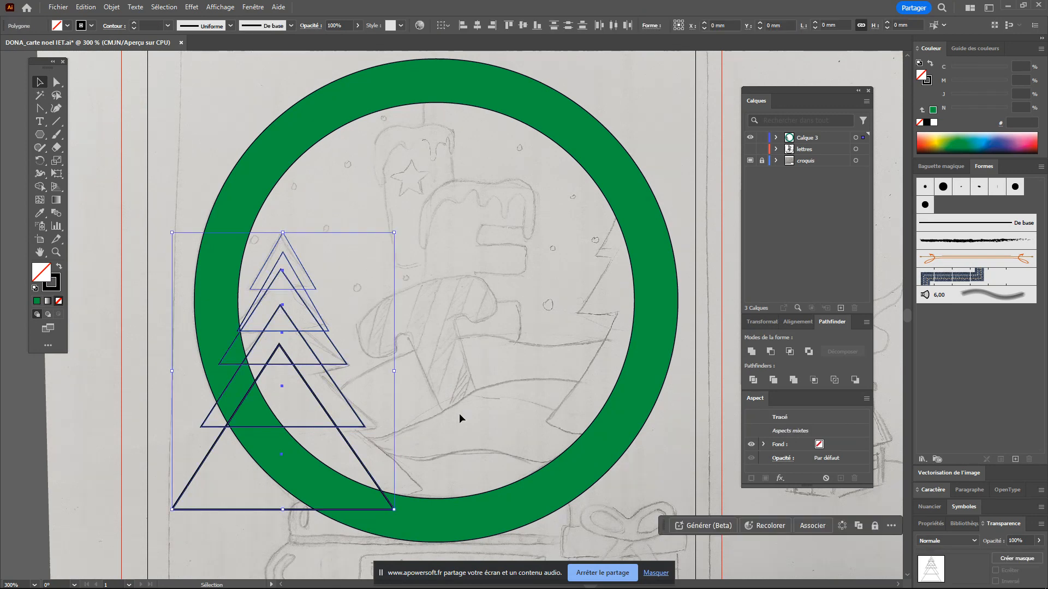
{"action": "left_click", "coordinate": [459, 419]}
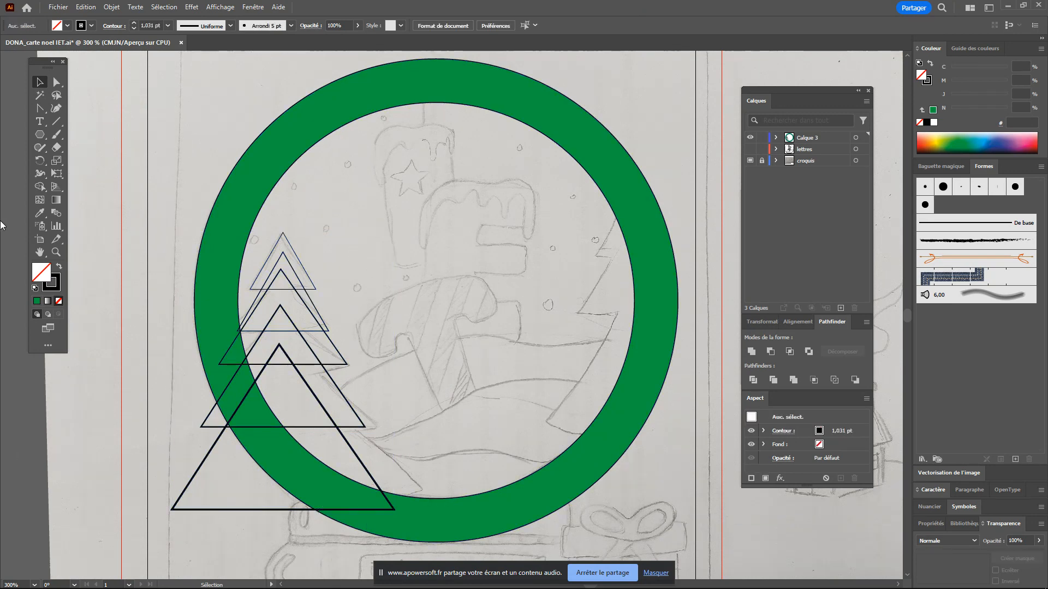
Raise only the base edge of the lowest fir triangle, making the triangle about 26.8 mm high
{"action": "left_click", "coordinate": [56, 82]}
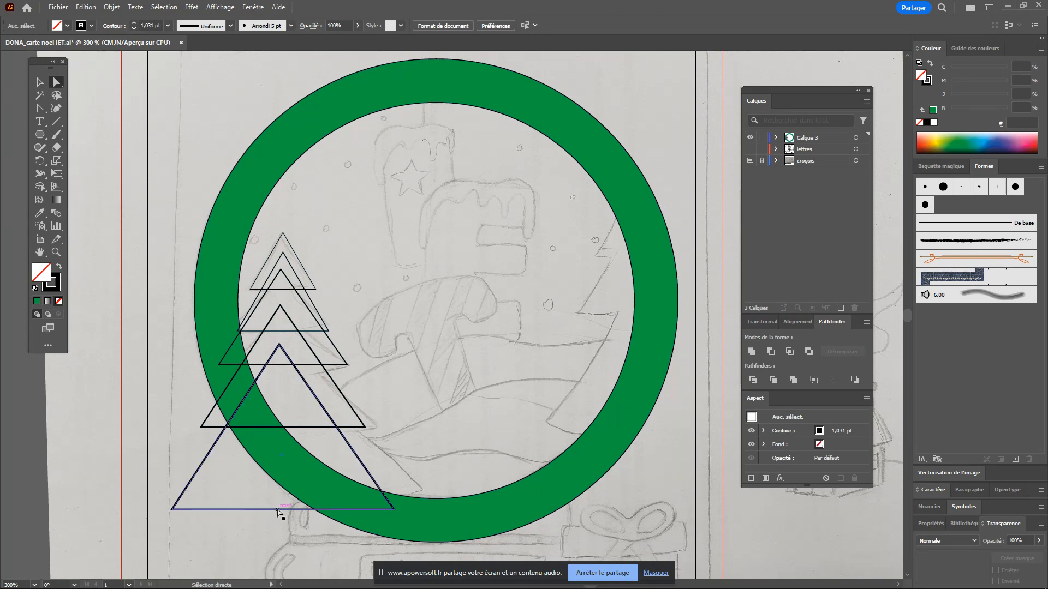
{"action": "left_click_drag", "start_coordinate": [278, 509], "coordinate": [287, 483]}
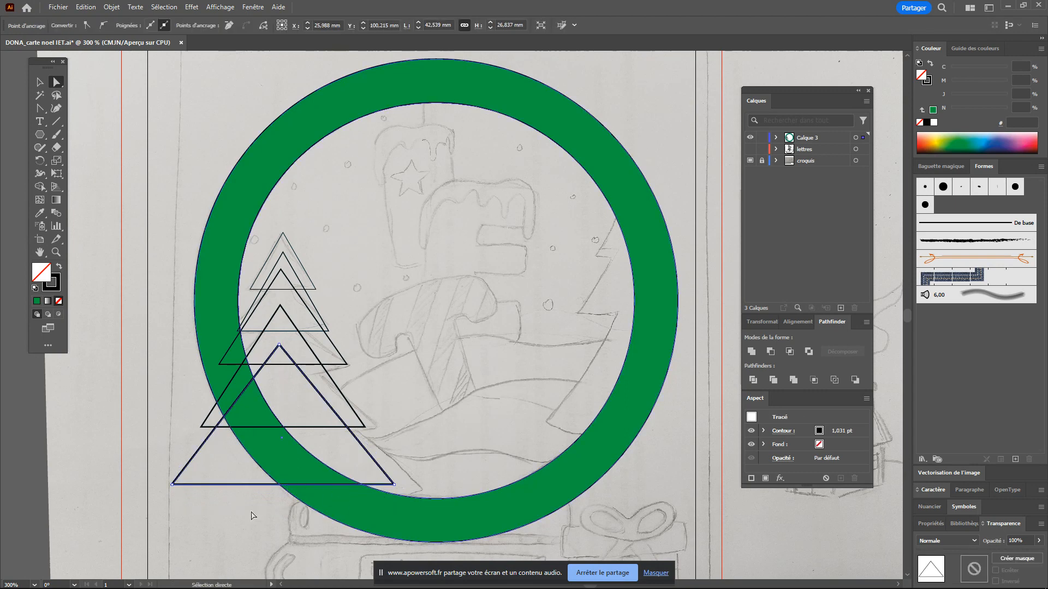
{"action": "left_click", "coordinate": [503, 402]}
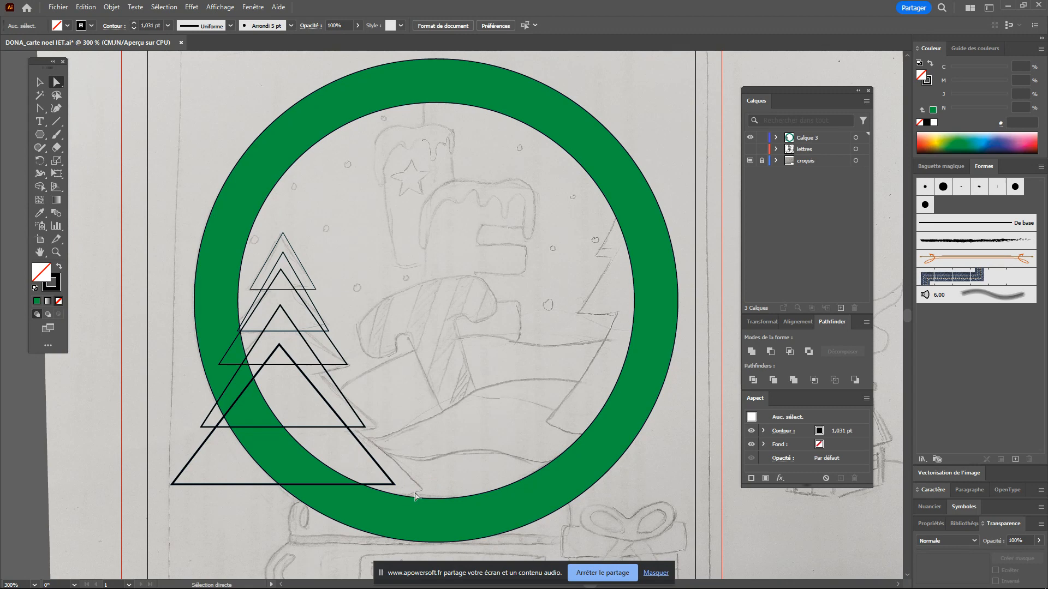
Pull the inner base corners of the fourth and fifth fir triangles outward to the sketched branch tips
{"action": "left_click_drag", "start_coordinate": [359, 426], "coordinate": [365, 428]}
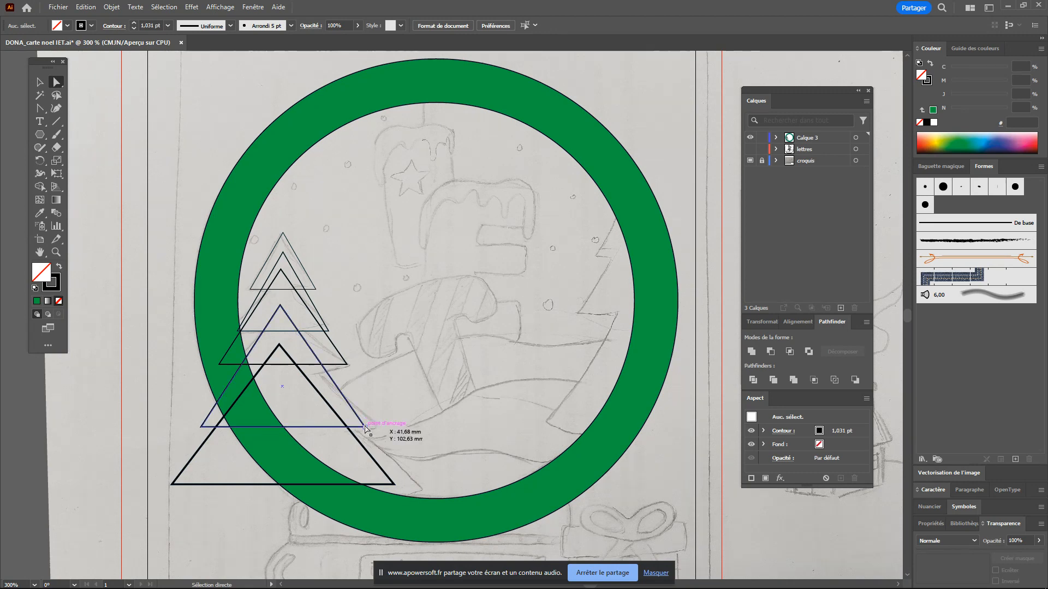
{"action": "left_click", "coordinate": [373, 423]}
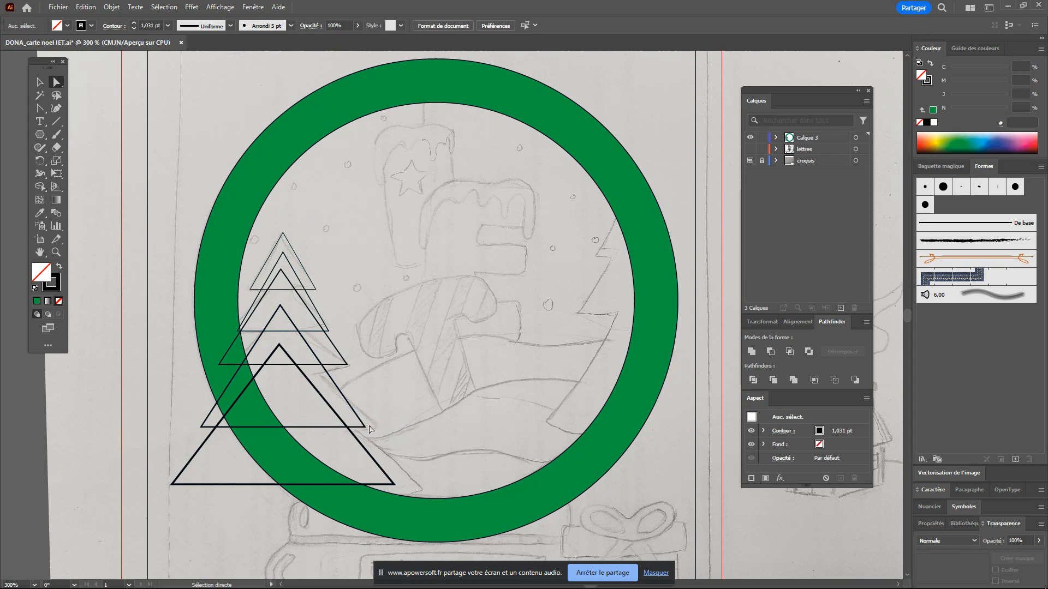
{"action": "left_click_drag", "start_coordinate": [366, 427], "coordinate": [376, 428]}
{"action": "left_click_drag", "start_coordinate": [394, 484], "coordinate": [423, 489]}
{"action": "left_click", "coordinate": [377, 298]}
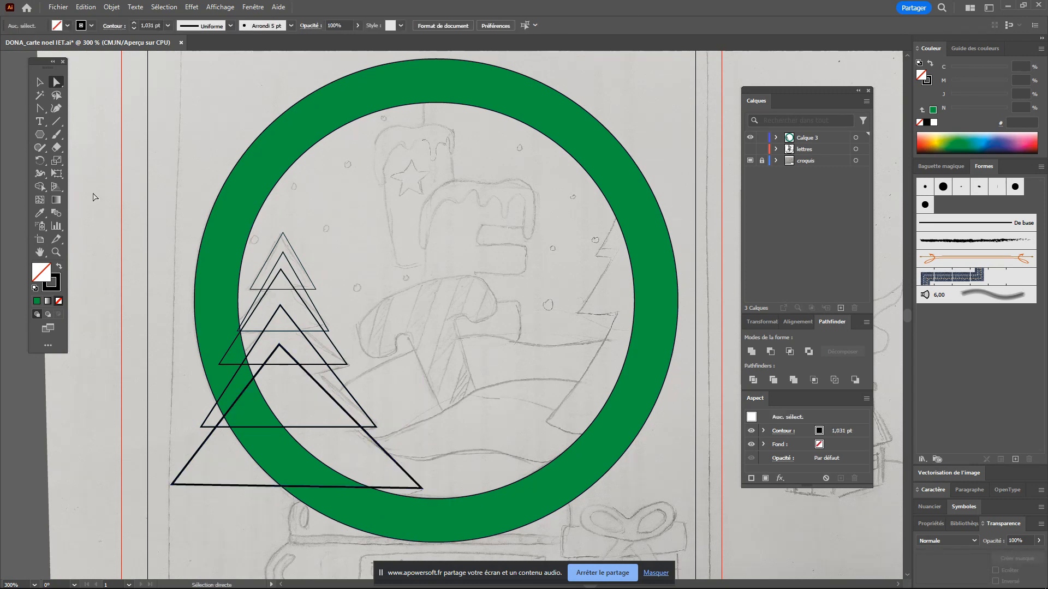
Select the fir triangles together with the ring and merge the overlapping regions of the upper tiers with Shape Builder
{"action": "left_click", "coordinate": [39, 81]}
{"action": "left_click_drag", "start_coordinate": [147, 163], "coordinate": [449, 524]}
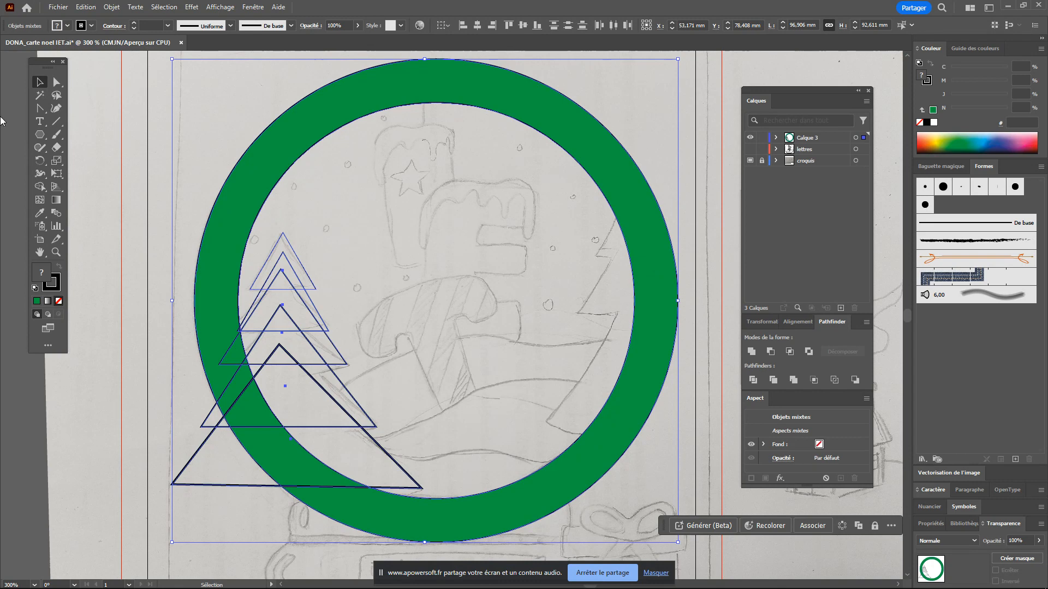
{"action": "left_click", "coordinate": [40, 186]}
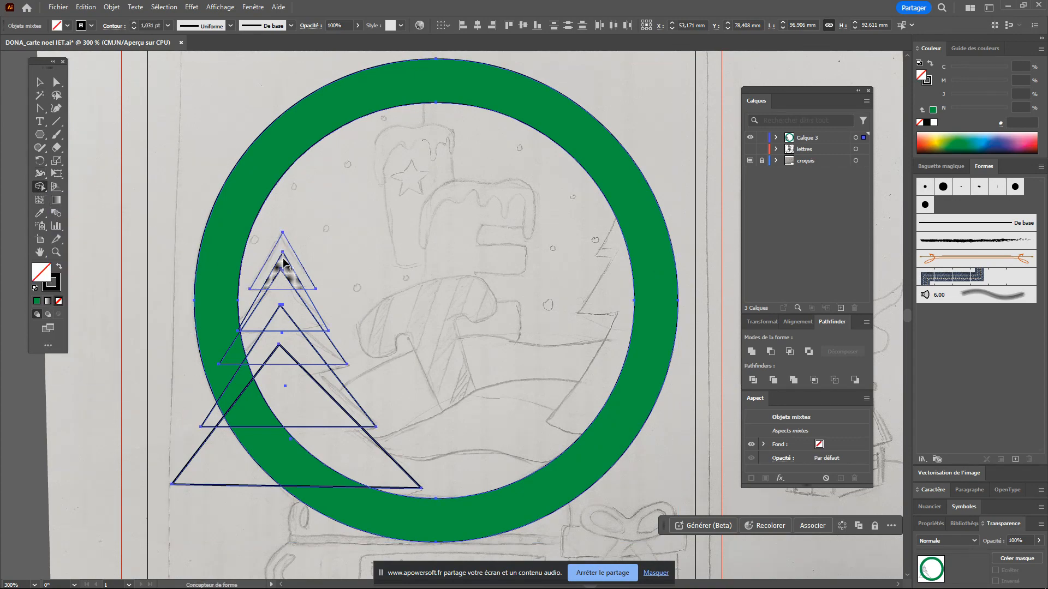
{"action": "left_click_drag", "start_coordinate": [282, 252], "coordinate": [276, 465]}
{"action": "mouse_move", "coordinate": [288, 268]}
{"action": "left_mouse_down"}
{"action": "mouse_move", "coordinate": [244, 346]}
{"action": "mouse_move", "coordinate": [318, 352]}
{"action": "mouse_move", "coordinate": [312, 312]}
{"action": "left_mouse_up"}
{"action": "mouse_move", "coordinate": [271, 342]}
{"action": "left_mouse_down"}
{"action": "mouse_move", "coordinate": [245, 371]}
{"action": "mouse_move", "coordinate": [247, 362]}
{"action": "mouse_move", "coordinate": [318, 380]}
{"action": "left_mouse_up"}
Try to merge the fir's lower regions and unite the whole tree with the green ring using Shape Builder
{"action": "mouse_move", "coordinate": [322, 421]}
{"action": "left_mouse_down"}
{"action": "mouse_move", "coordinate": [252, 458]}
{"action": "mouse_move", "coordinate": [219, 415]}
{"action": "left_mouse_up"}
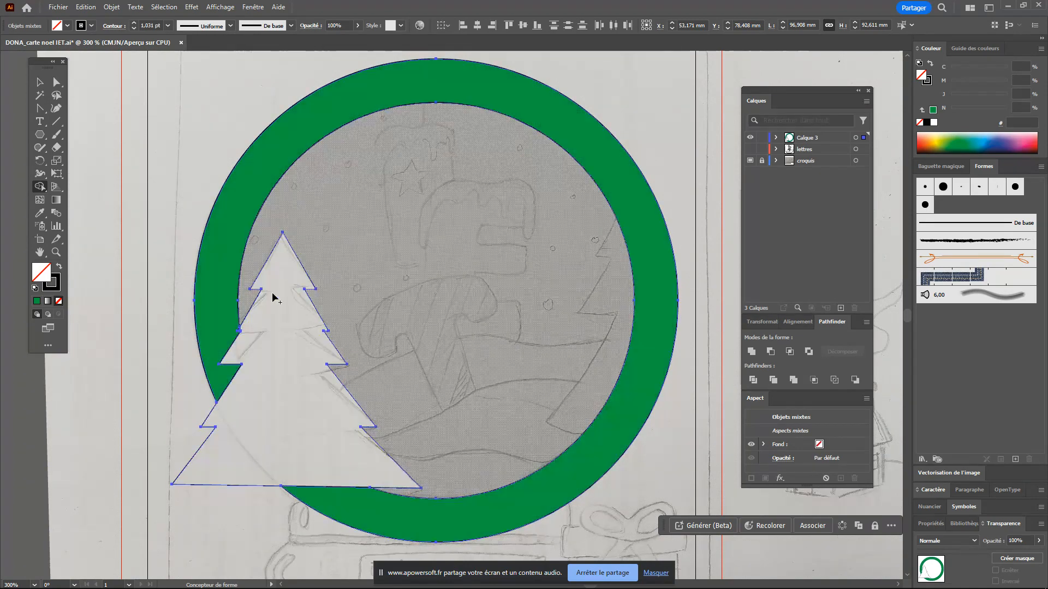
{"action": "mouse_move", "coordinate": [285, 342]}
{"action": "left_mouse_down"}
{"action": "mouse_move", "coordinate": [220, 324]}
{"action": "mouse_move", "coordinate": [238, 356]}
{"action": "left_mouse_up"}
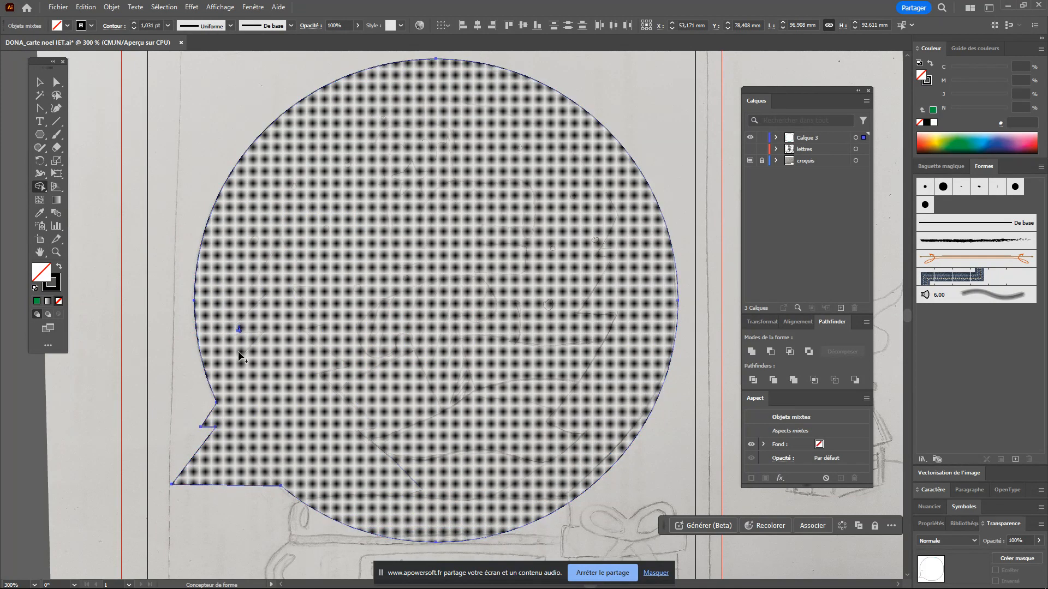
{"action": "key", "text": "ctrl+z"}
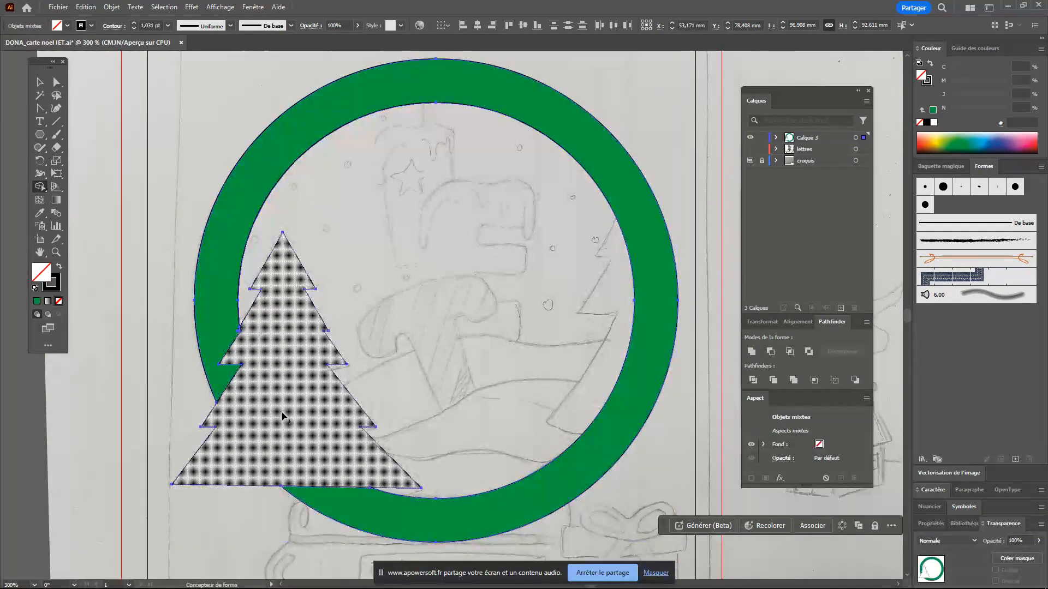
{"action": "left_click_drag", "start_coordinate": [232, 387], "coordinate": [213, 331]}
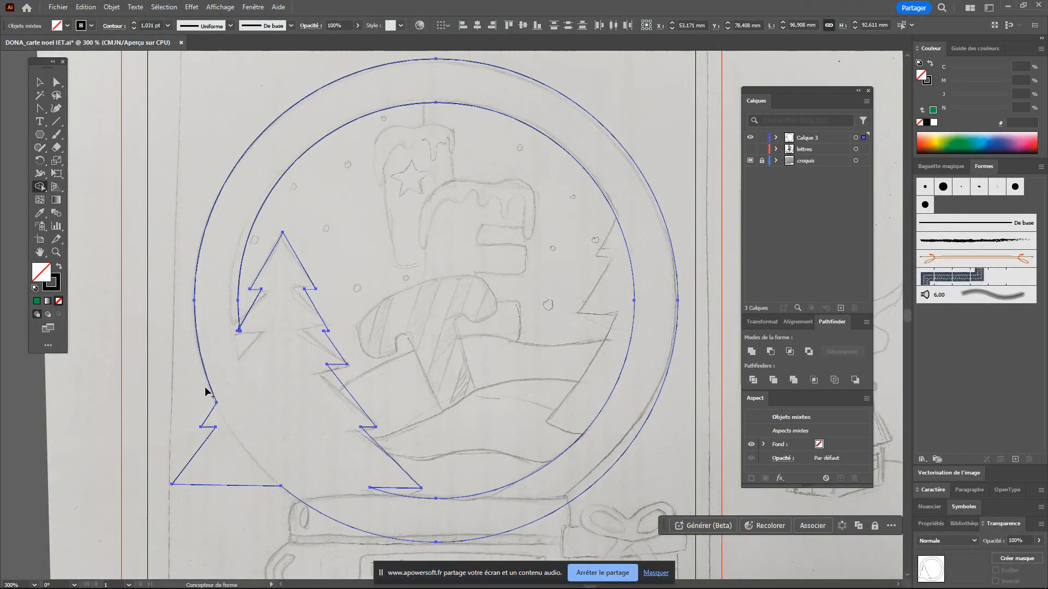
Undo the merges of the lower tiers and remove the fir parts protruding outside the ring with Shape Builder
{"action": "key", "text": "v"}
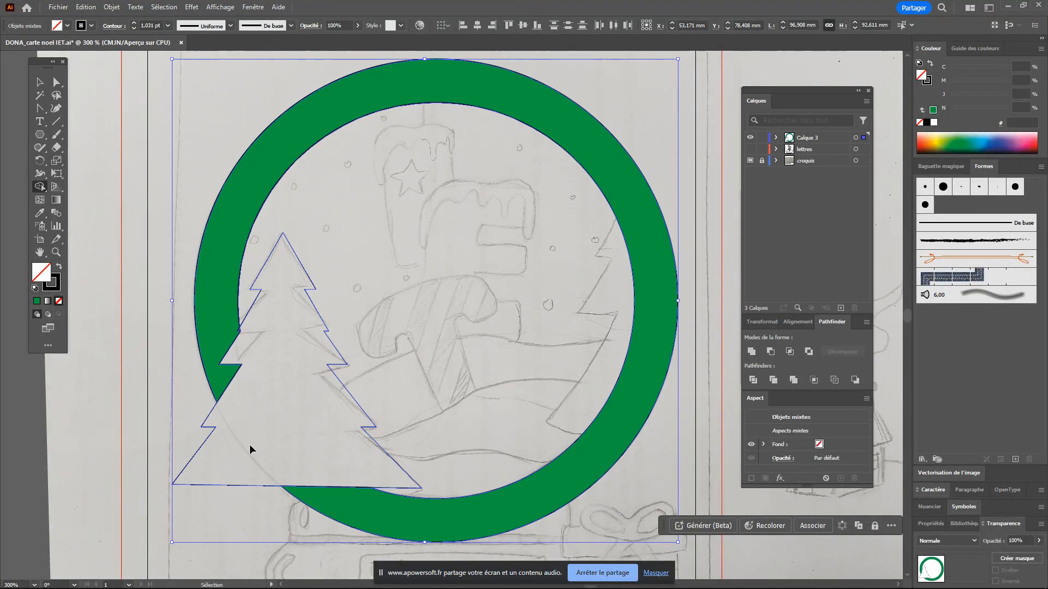
{"action": "key", "text": "shift+m"}
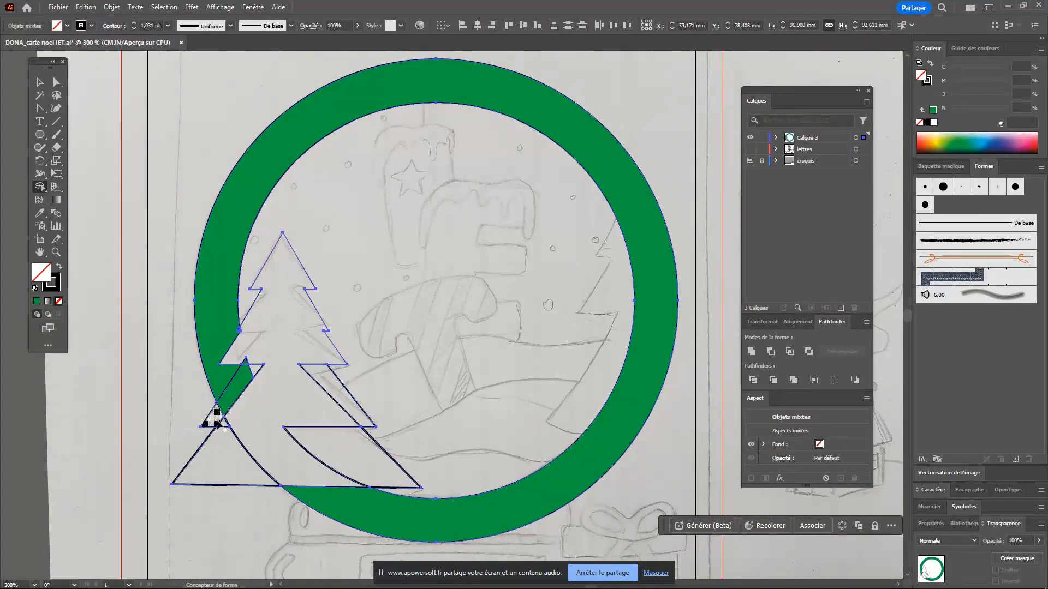
{"action": "left_click_drag", "start_coordinate": [218, 420], "coordinate": [229, 463]}
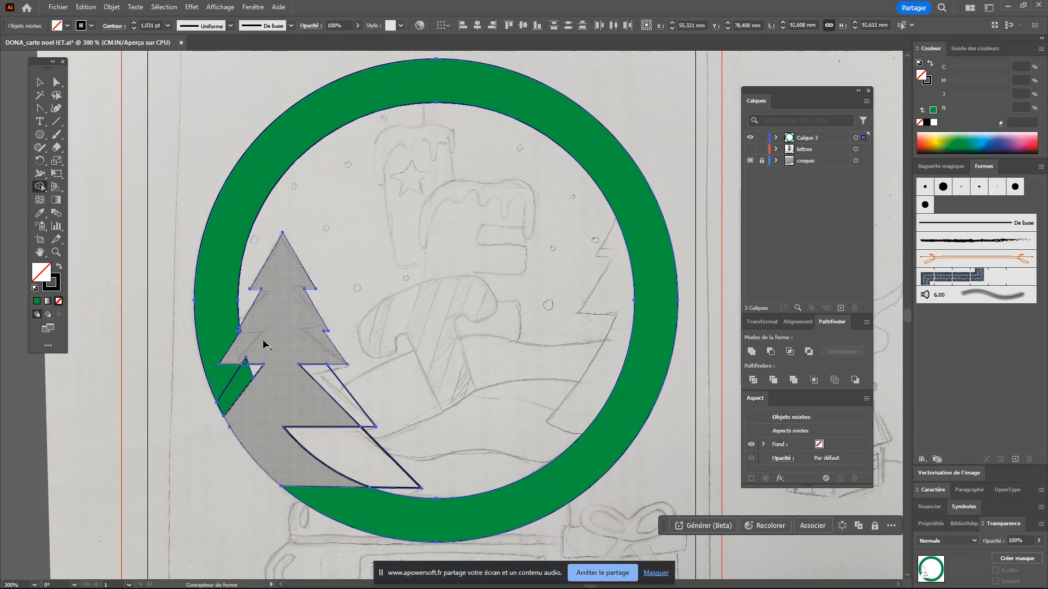
Merge the fir's remaining inner regions into one silhouette and unite it with the ring, using Shape Builder
{"action": "mouse_move", "coordinate": [263, 344]}
{"action": "left_mouse_down"}
{"action": "mouse_move", "coordinate": [248, 374]}
{"action": "mouse_move", "coordinate": [260, 368]}
{"action": "mouse_move", "coordinate": [321, 387]}
{"action": "mouse_move", "coordinate": [337, 413]}
{"action": "mouse_move", "coordinate": [331, 449]}
{"action": "mouse_move", "coordinate": [363, 469]}
{"action": "left_mouse_up"}
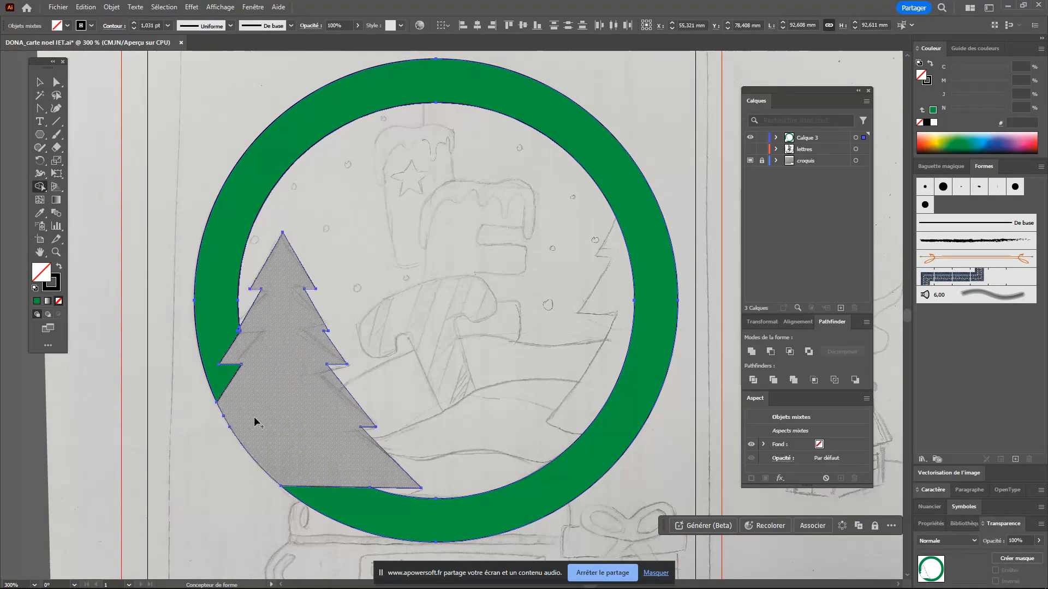
{"action": "left_click", "coordinate": [218, 325]}
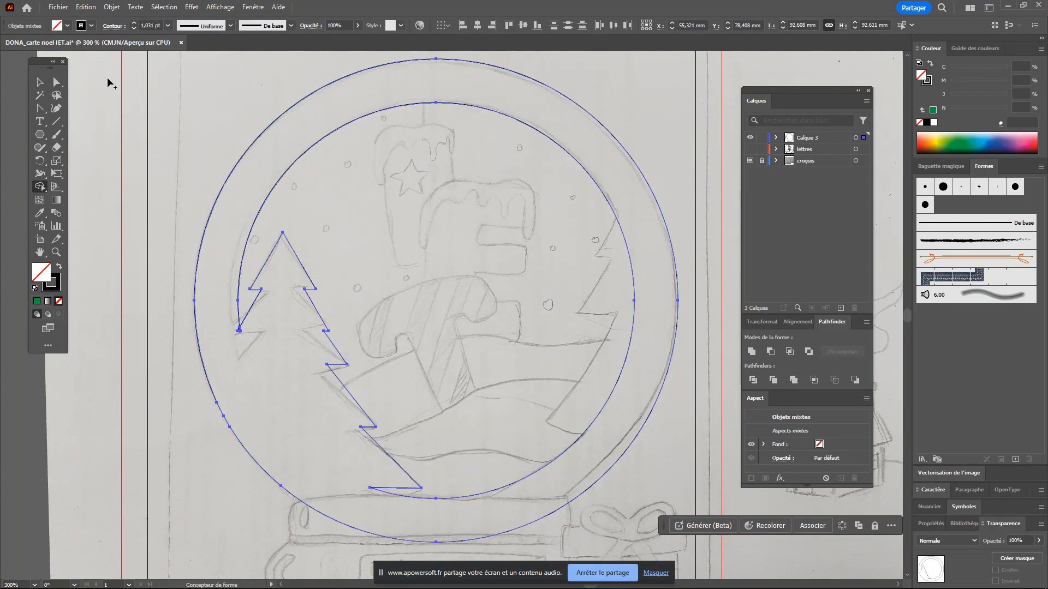
{"action": "left_click", "coordinate": [39, 82]}
{"action": "left_click", "coordinate": [293, 193]}
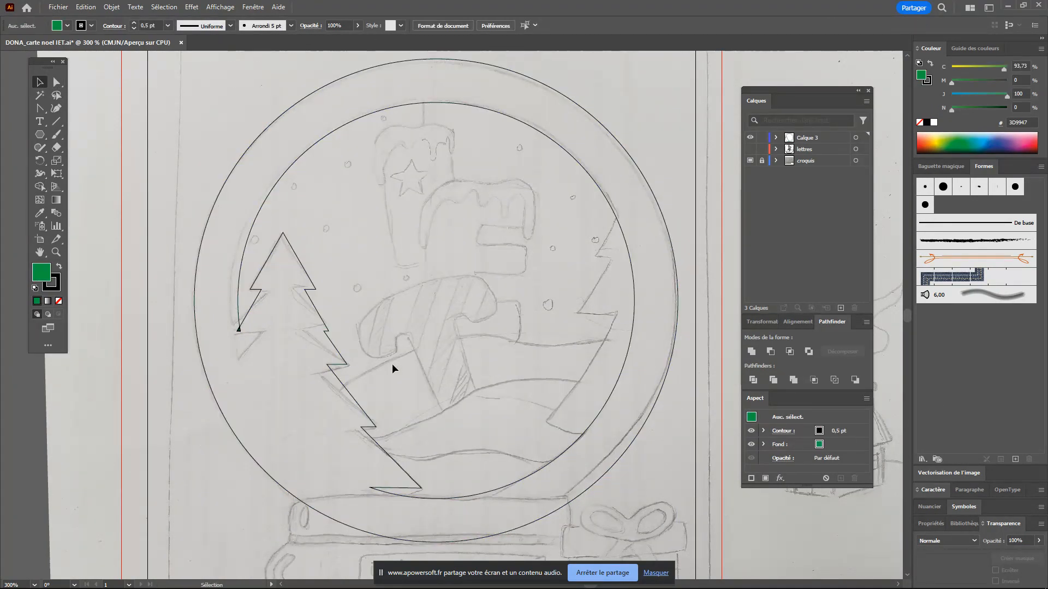
Merge the tiny leftover triangle near the fir's outer branch tip into the ring-and-tree shape with a green fill
{"action": "scroll", "coordinate": [210, 245], "scroll_direction": "up", "scroll_amount": 1}
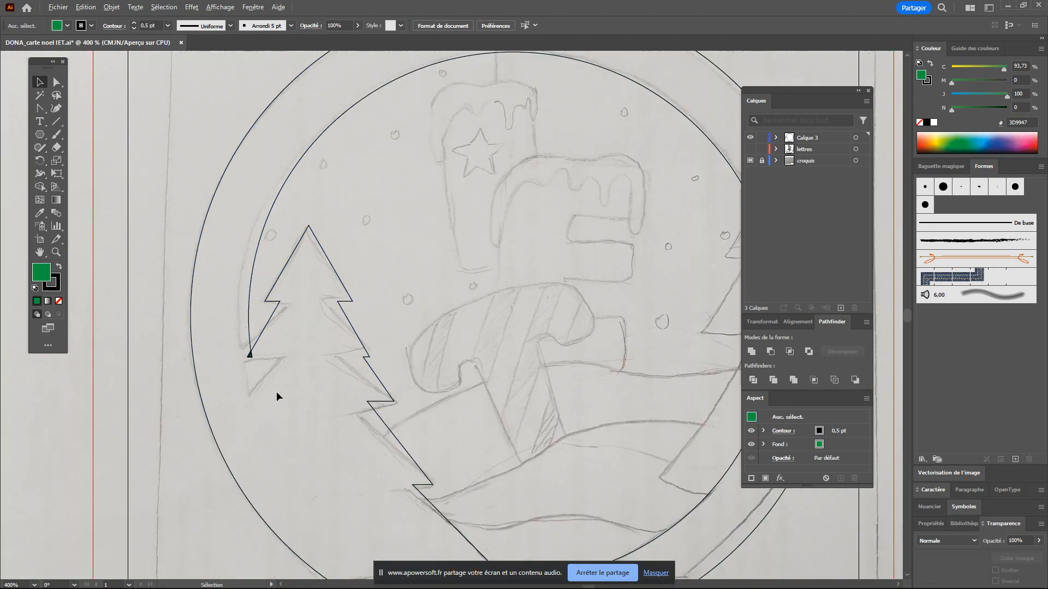
{"action": "scroll", "coordinate": [276, 391], "scroll_direction": "up", "scroll_amount": 4}
{"action": "left_click_drag", "start_coordinate": [179, 230], "coordinate": [377, 316]}
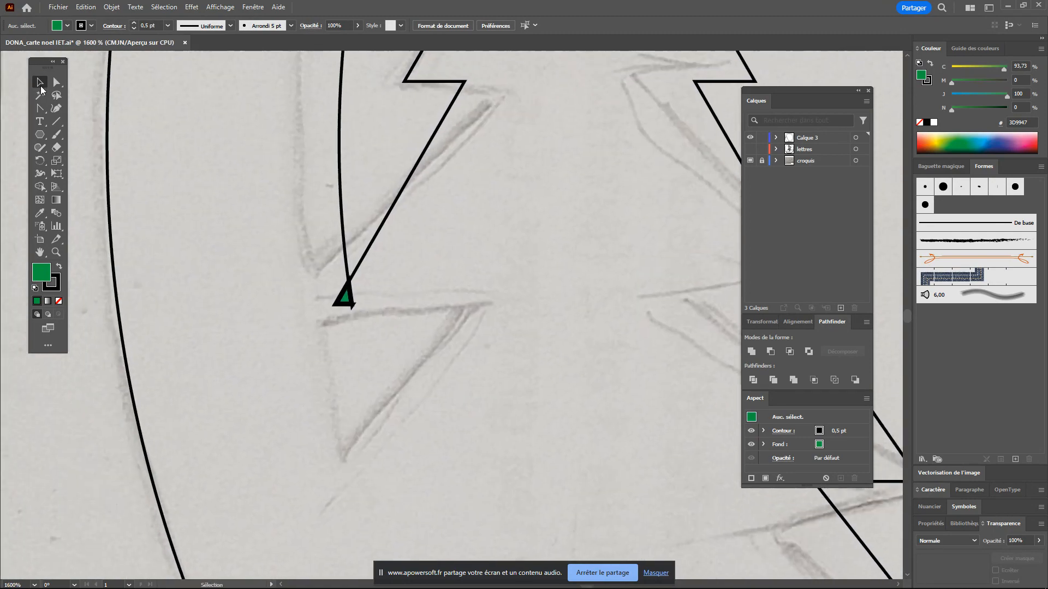
{"action": "left_click_drag", "start_coordinate": [86, 128], "coordinate": [473, 397]}
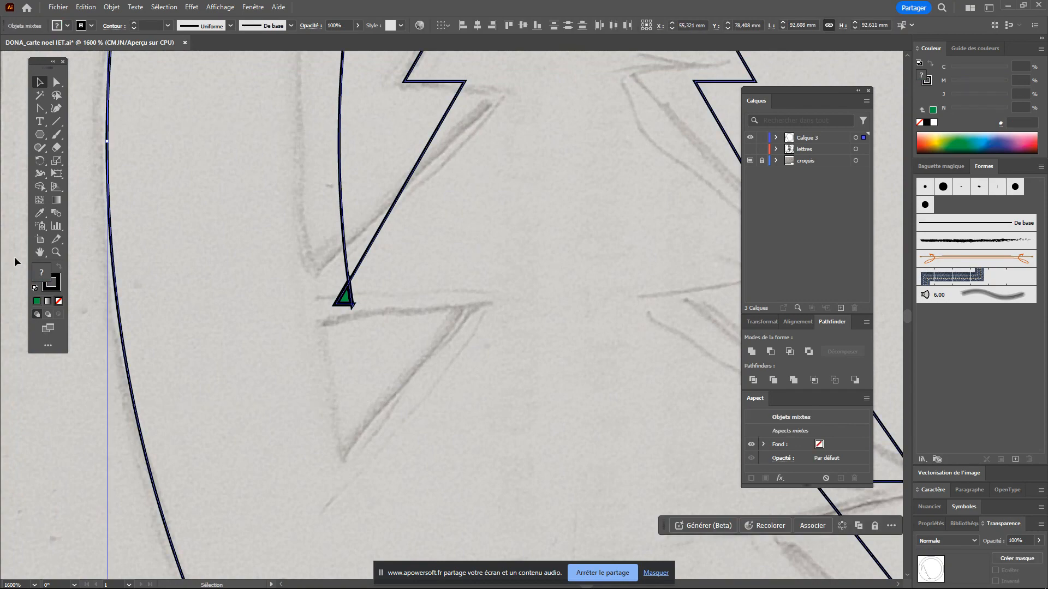
{"action": "left_click", "coordinate": [40, 187]}
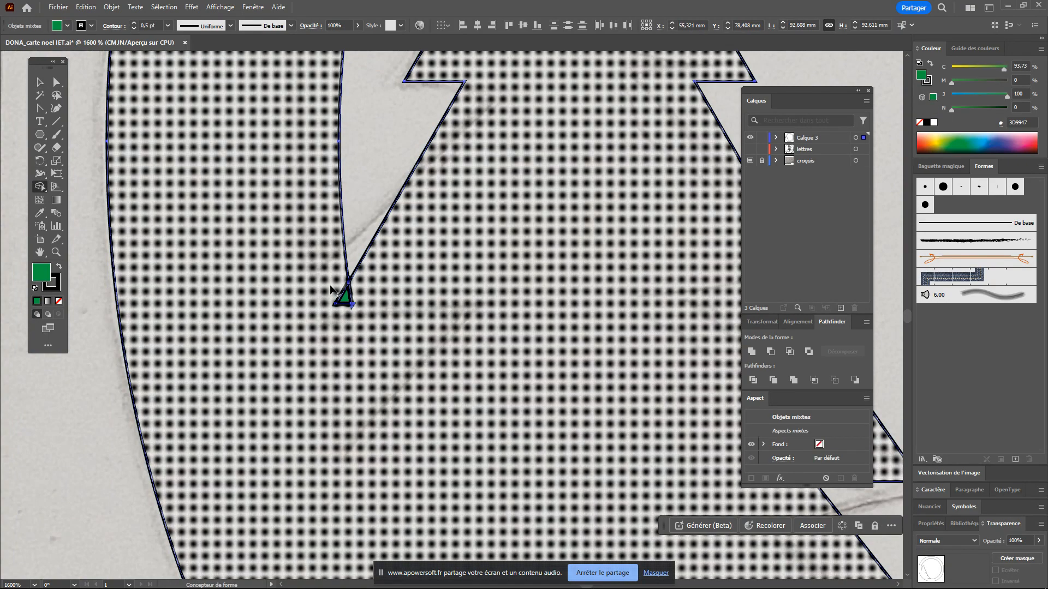
{"action": "left_click_drag", "start_coordinate": [331, 289], "coordinate": [353, 309]}
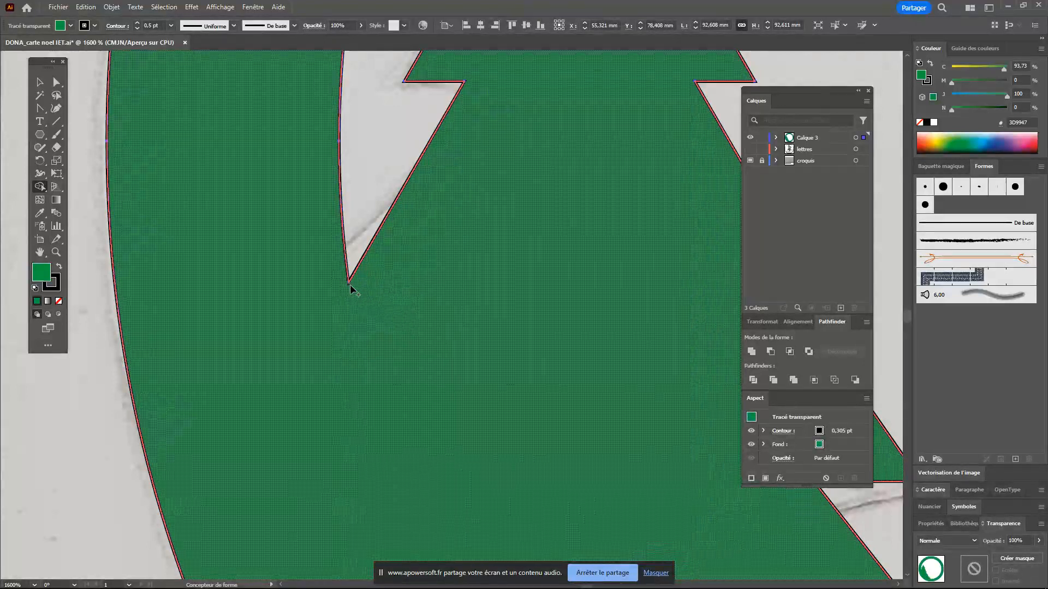
{"action": "left_click", "coordinate": [43, 85]}
{"action": "left_click", "coordinate": [91, 311]}
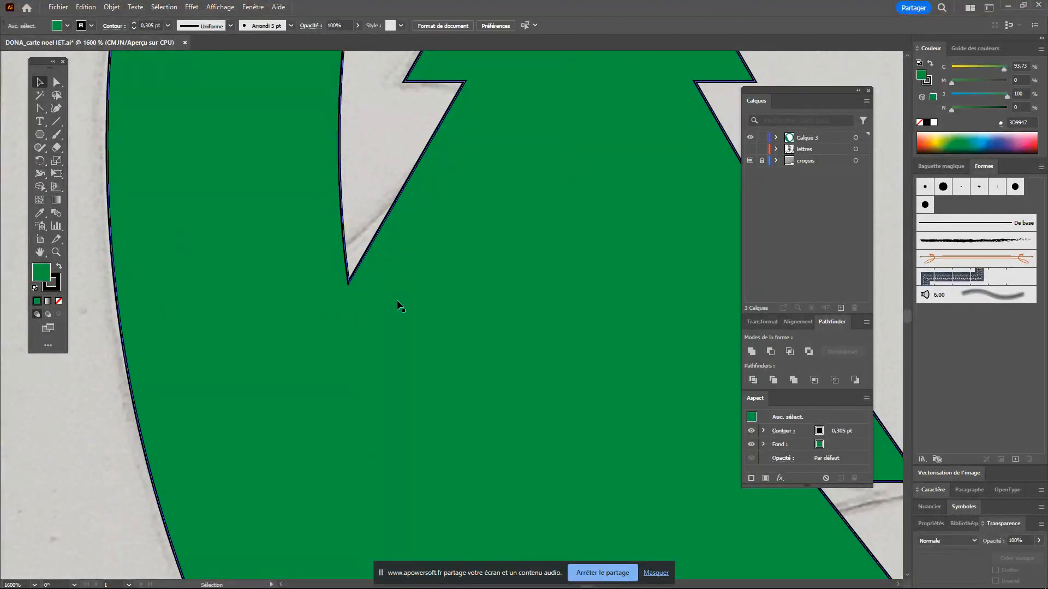
{"action": "scroll", "coordinate": [441, 317], "scroll_direction": "down", "scroll_amount": 6}
{"action": "left_click_drag", "start_coordinate": [591, 344], "coordinate": [414, 319]}
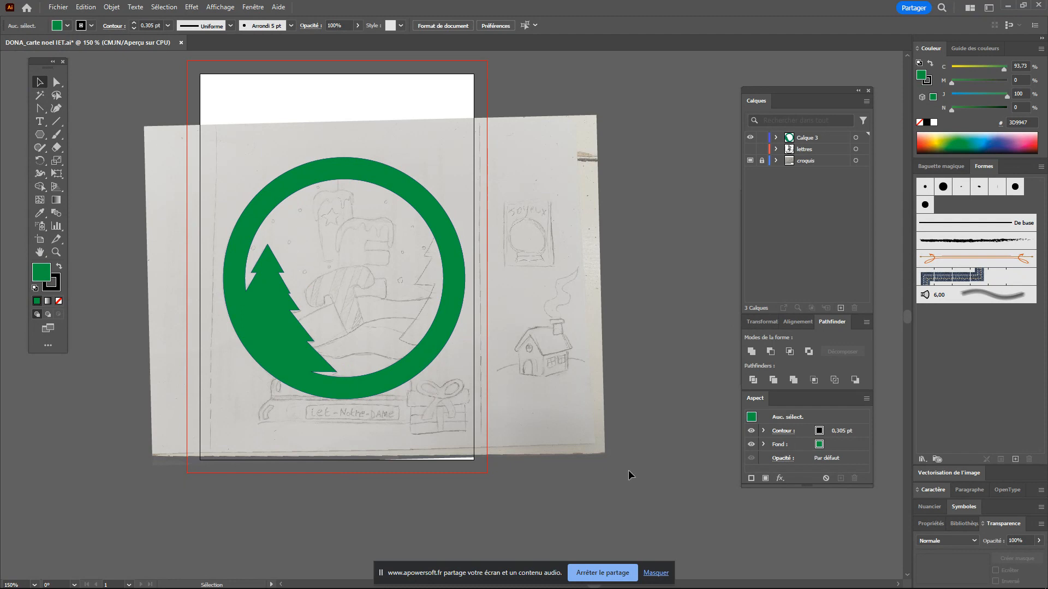
Undo the latest Shape Builder merges back to the ring with the separate, trimmed fir pieces
{"action": "key", "text": "ctrl+a"}
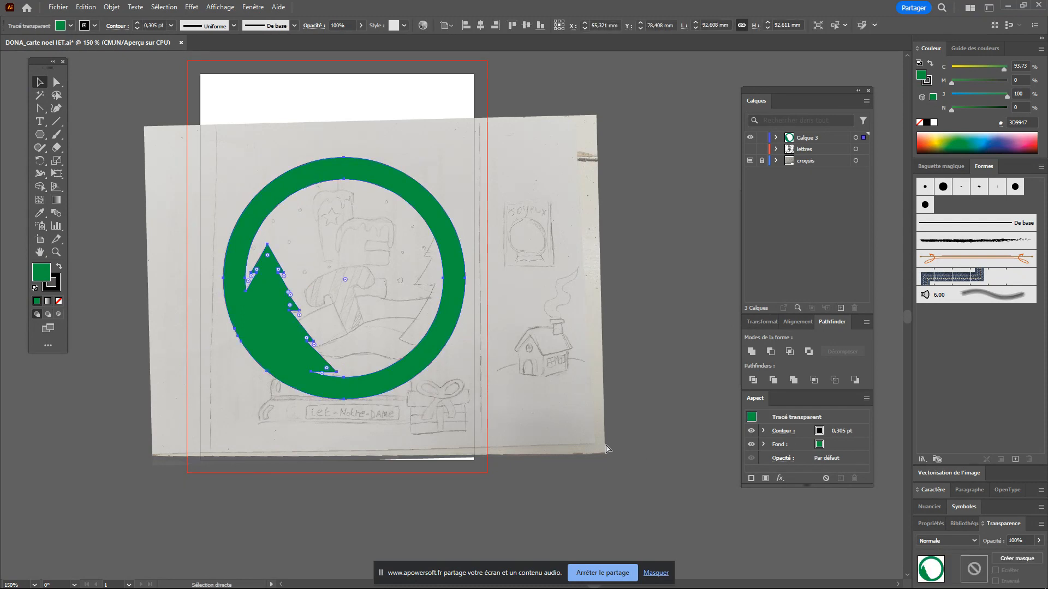
{"action": "key", "text": "ctrl+z"}
{"action": "key", "text": "ctrl+z"}
{"action": "key", "text": "ctrl+z"}
{"action": "key", "text": "ctrl+z"}
{"action": "key", "text": "ctrl+z"}
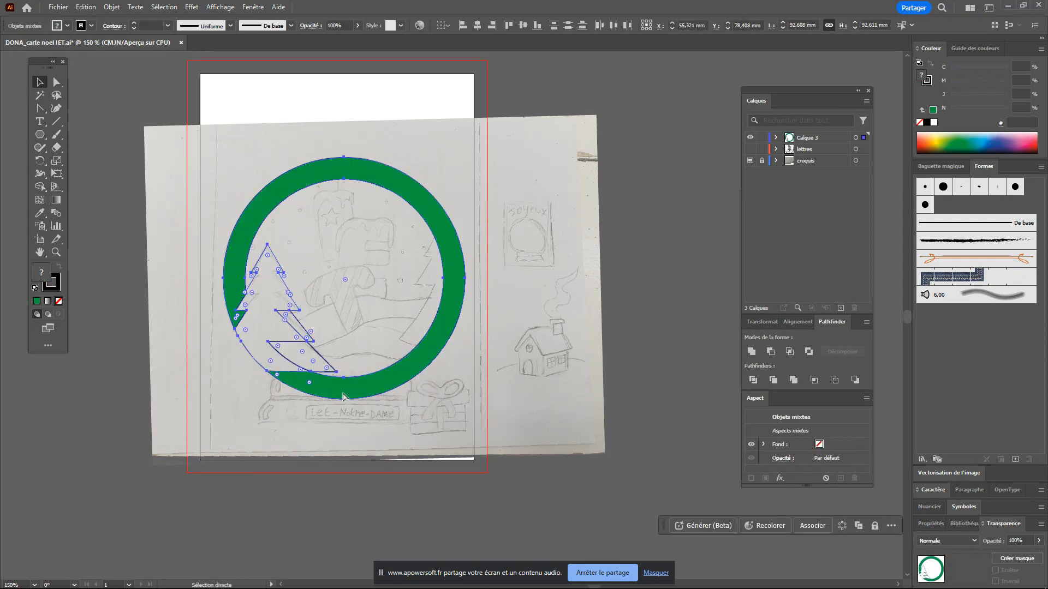
Undo the fir's earlier trimming and merging back to the five separate overlapping triangles and clear the point selection
{"action": "key", "text": "ctrl+z"}
{"action": "key", "text": "ctrl+z"}
{"action": "key", "text": "ctrl+z"}
{"action": "key", "text": "ctrl+z"}
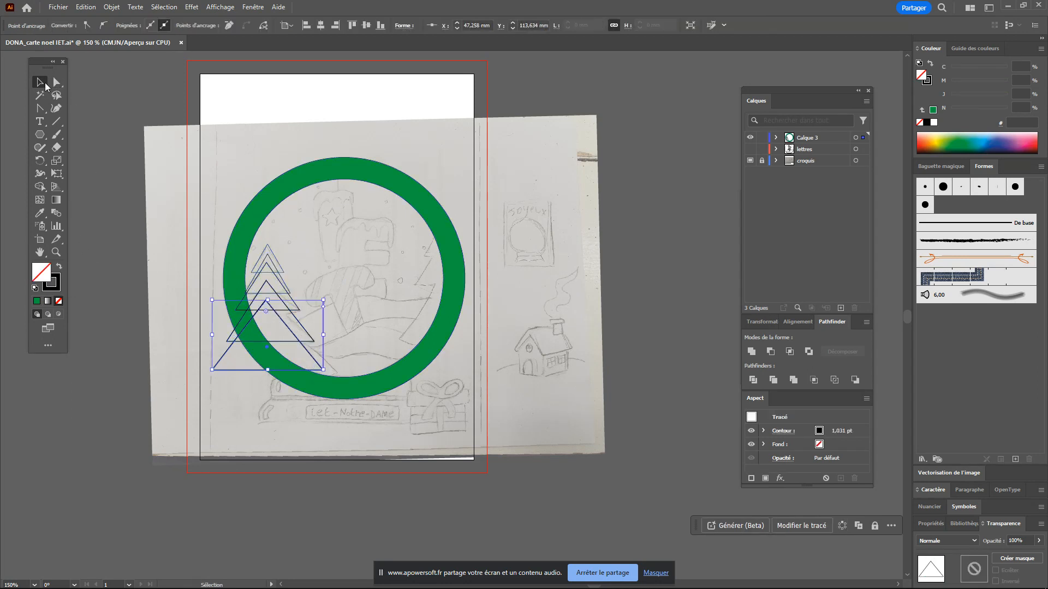
{"action": "left_click", "coordinate": [337, 349]}
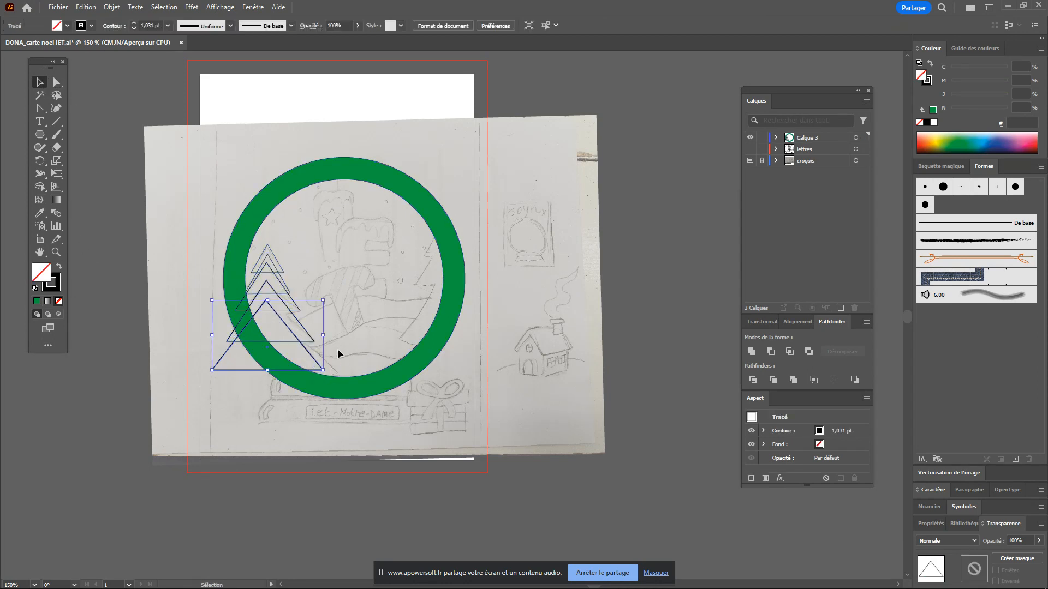
Widen the base of the fir's second triangle at both corners and pull the third triangle's inner base corner slightly outward
{"action": "scroll", "coordinate": [268, 360], "scroll_direction": "up", "scroll_amount": 3}
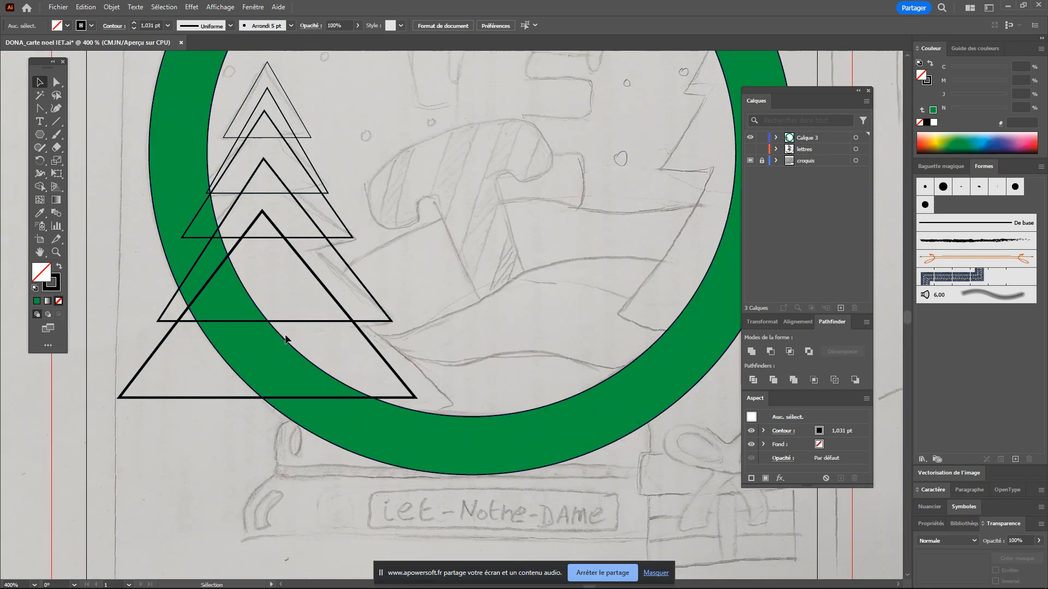
{"action": "left_click_drag", "start_coordinate": [370, 176], "coordinate": [373, 250]}
{"action": "left_click", "coordinate": [222, 258]}
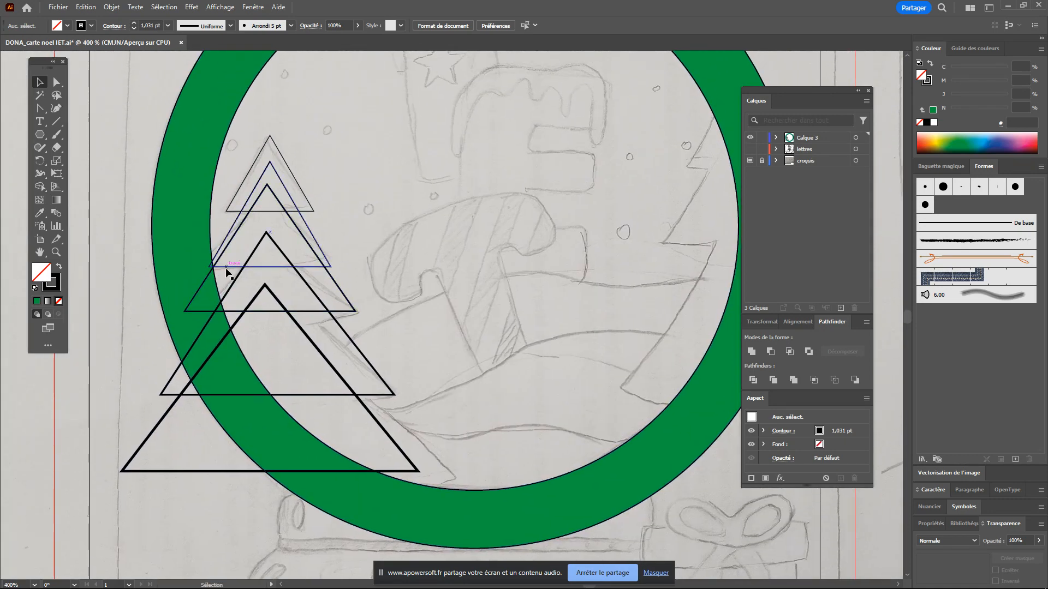
{"action": "left_click_drag", "start_coordinate": [209, 266], "coordinate": [210, 266]}
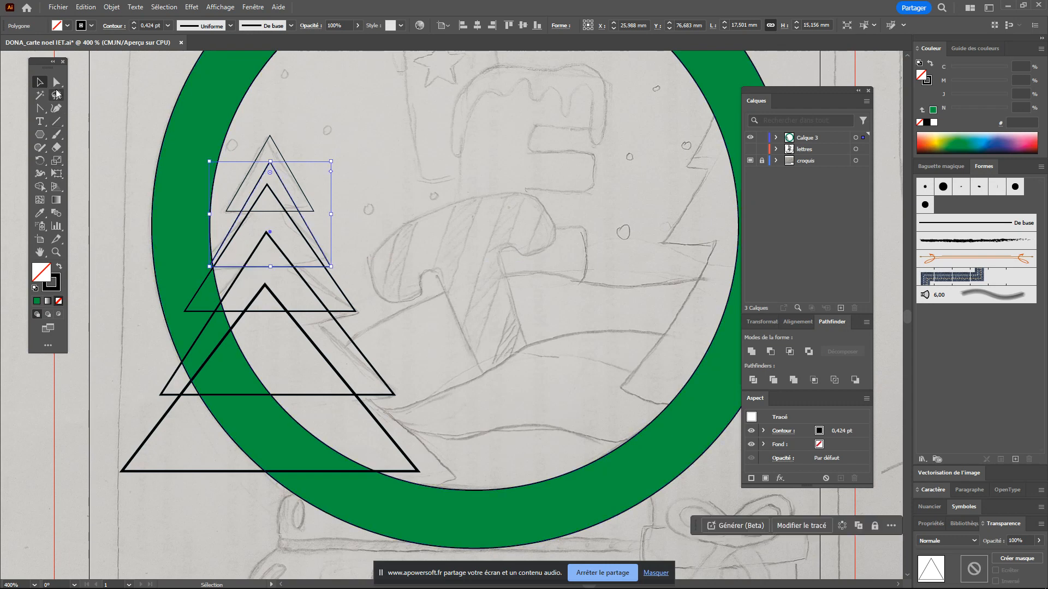
{"action": "key", "text": "a"}
{"action": "left_click", "coordinate": [148, 261]}
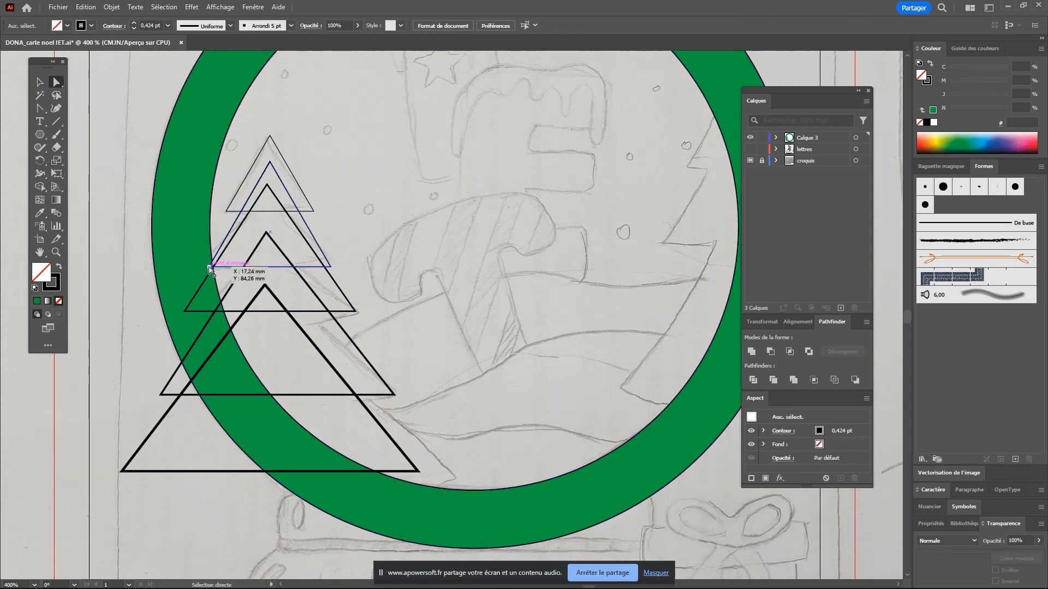
{"action": "left_click_drag", "start_coordinate": [209, 267], "coordinate": [187, 267]}
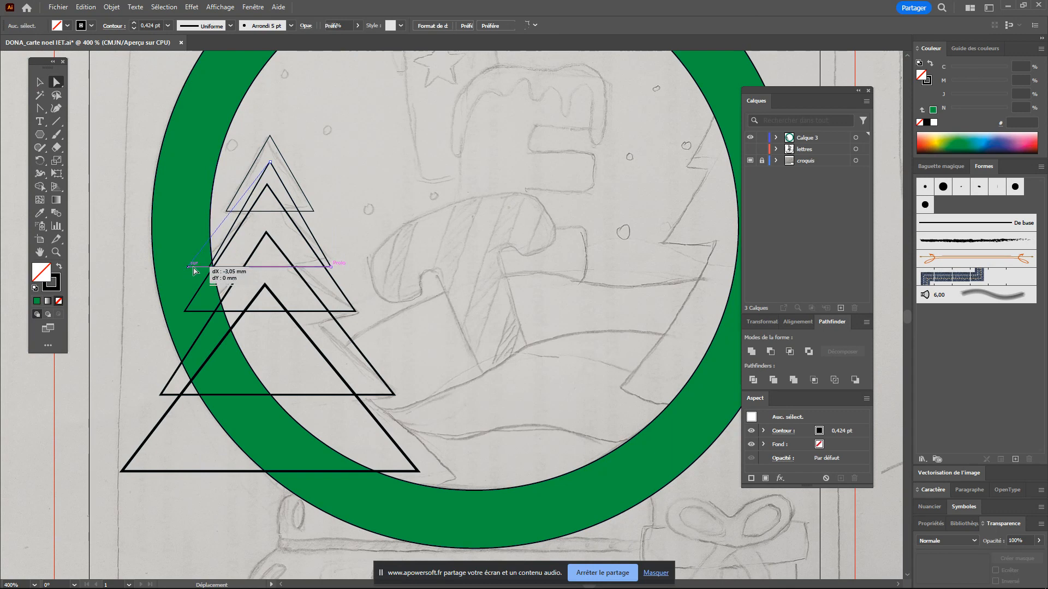
{"action": "left_click_drag", "start_coordinate": [332, 268], "coordinate": [337, 266]}
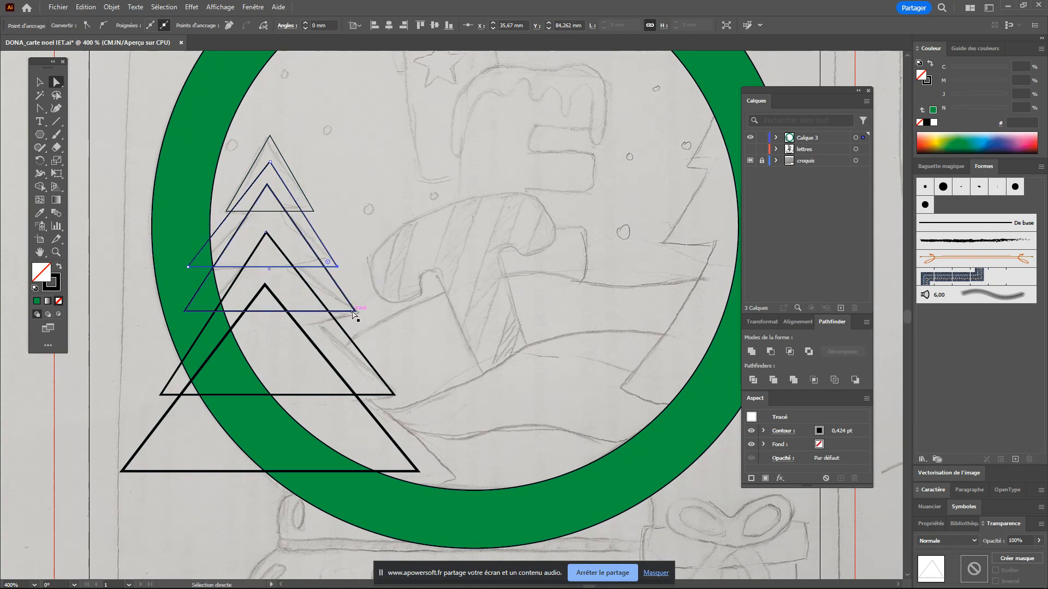
{"action": "left_click_drag", "start_coordinate": [355, 311], "coordinate": [362, 311]}
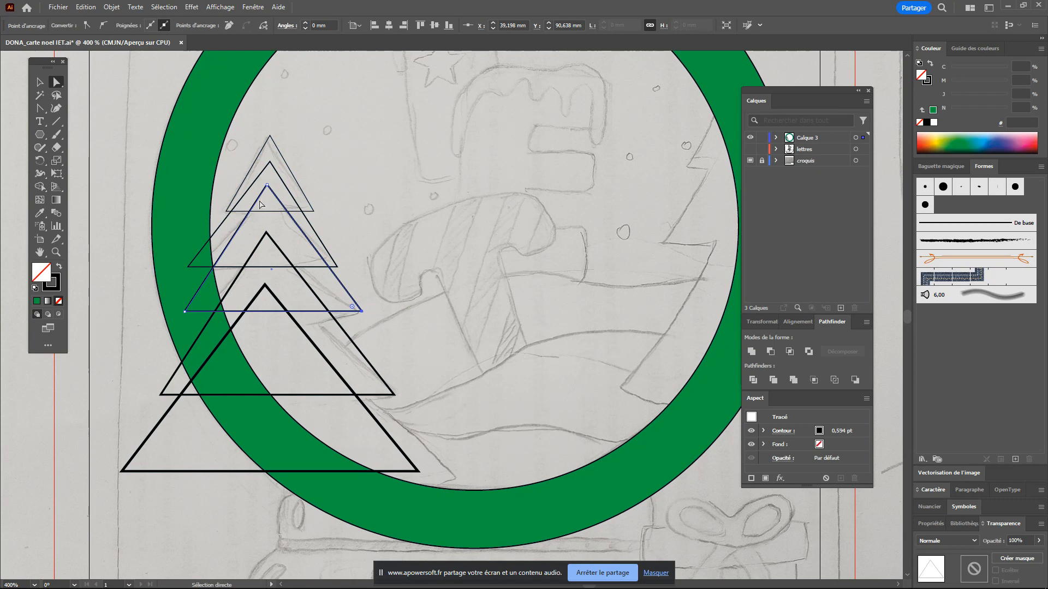
Move the fir's topmost triangle slightly upward so it overlaps less with the tier below
{"action": "key", "text": "v"}
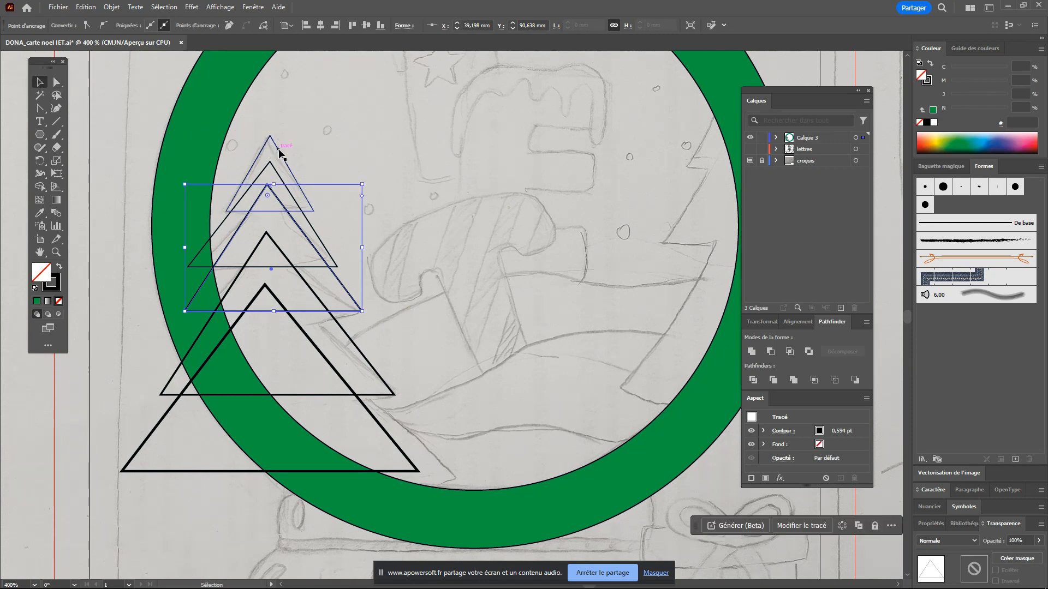
{"action": "left_click_drag", "start_coordinate": [279, 153], "coordinate": [278, 139]}
{"action": "left_click", "coordinate": [342, 149]}
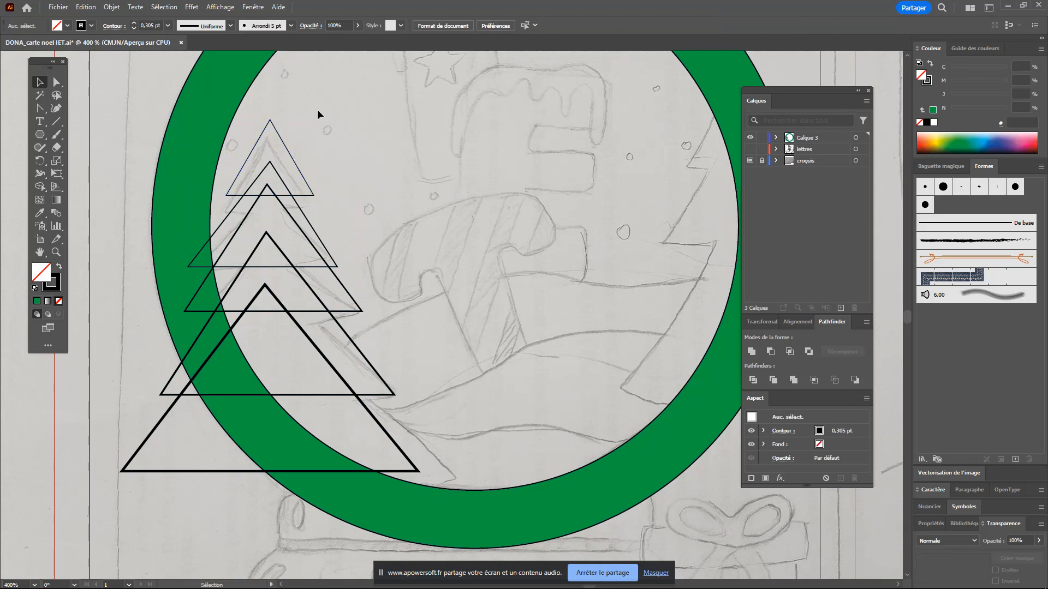
Select the fir's four lower triangles and place Pathfinder as a separate floating window over the artwork
{"action": "scroll", "coordinate": [267, 261], "scroll_direction": "up", "scroll_amount": 2}
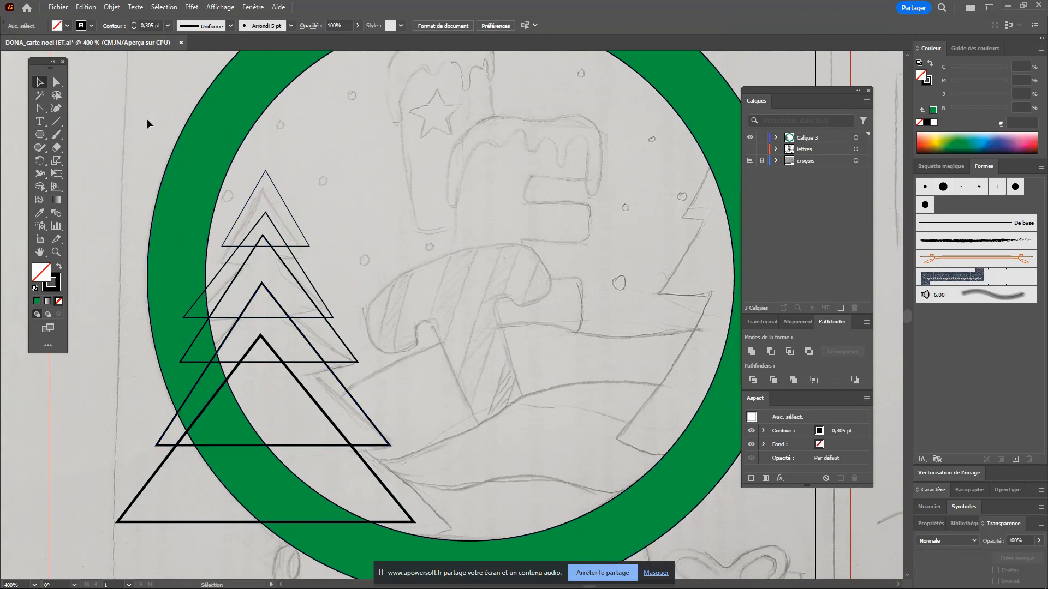
{"action": "left_click_drag", "start_coordinate": [129, 117], "coordinate": [372, 196]}
{"action": "left_click_drag", "start_coordinate": [322, 147], "coordinate": [391, 479]}
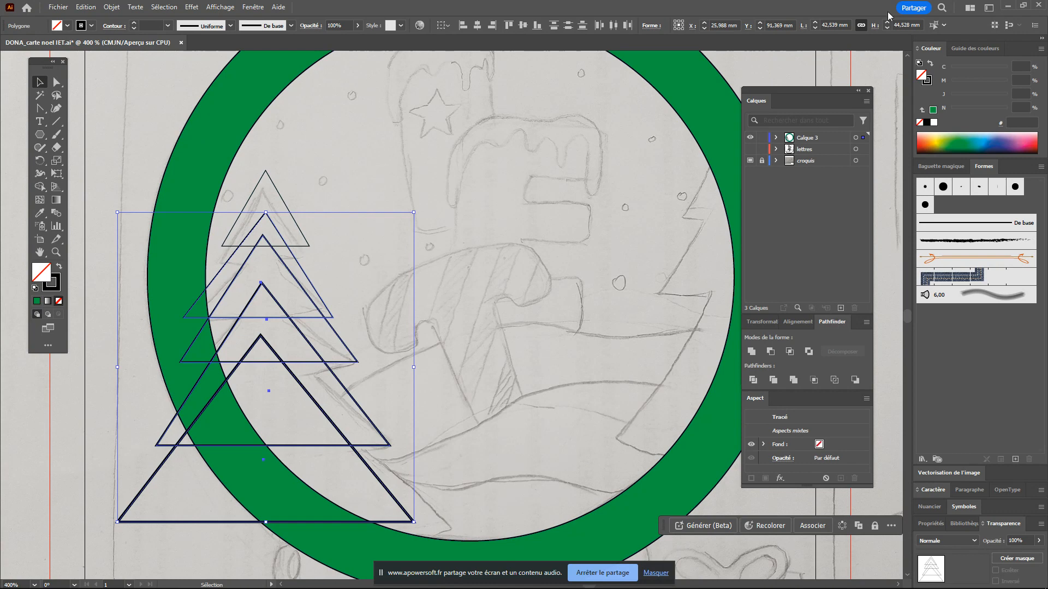
{"action": "left_click_drag", "start_coordinate": [810, 91], "coordinate": [890, 64]}
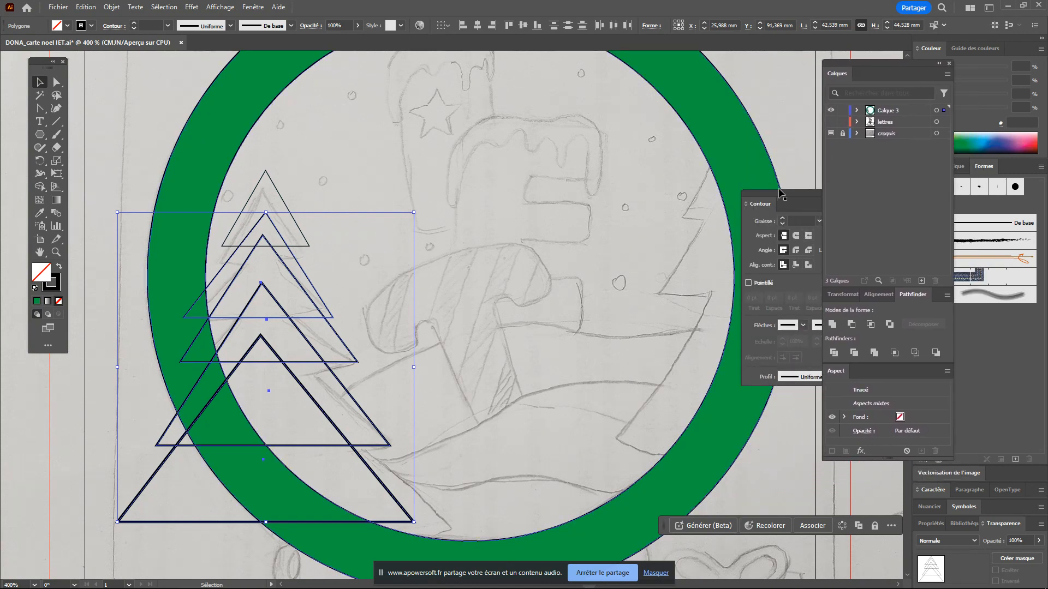
{"action": "left_click_drag", "start_coordinate": [793, 205], "coordinate": [988, 313]}
{"action": "left_click_drag", "start_coordinate": [908, 295], "coordinate": [463, 185]}
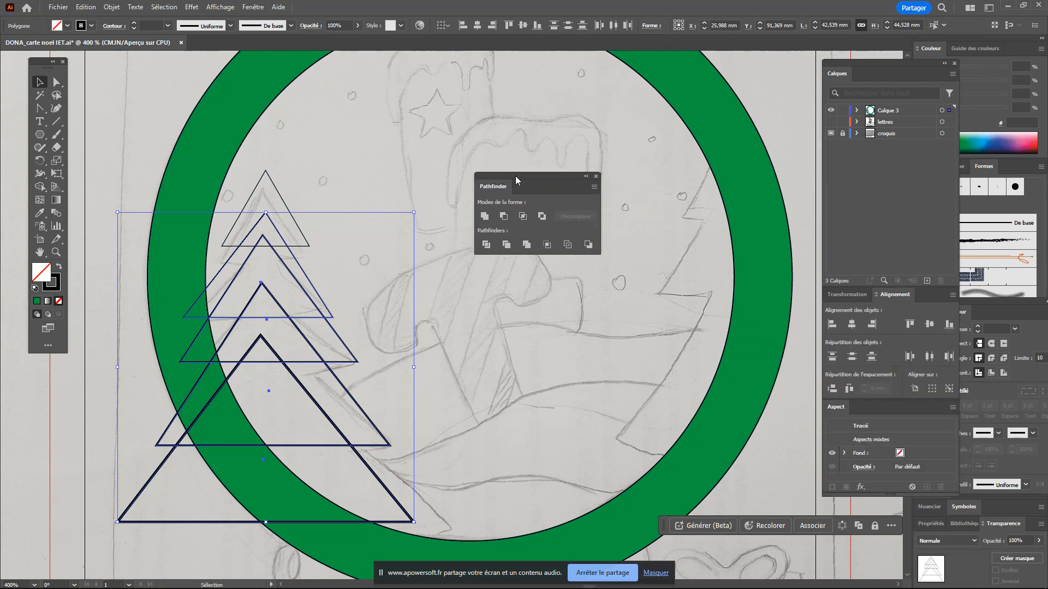
{"action": "left_click", "coordinate": [254, 7]}
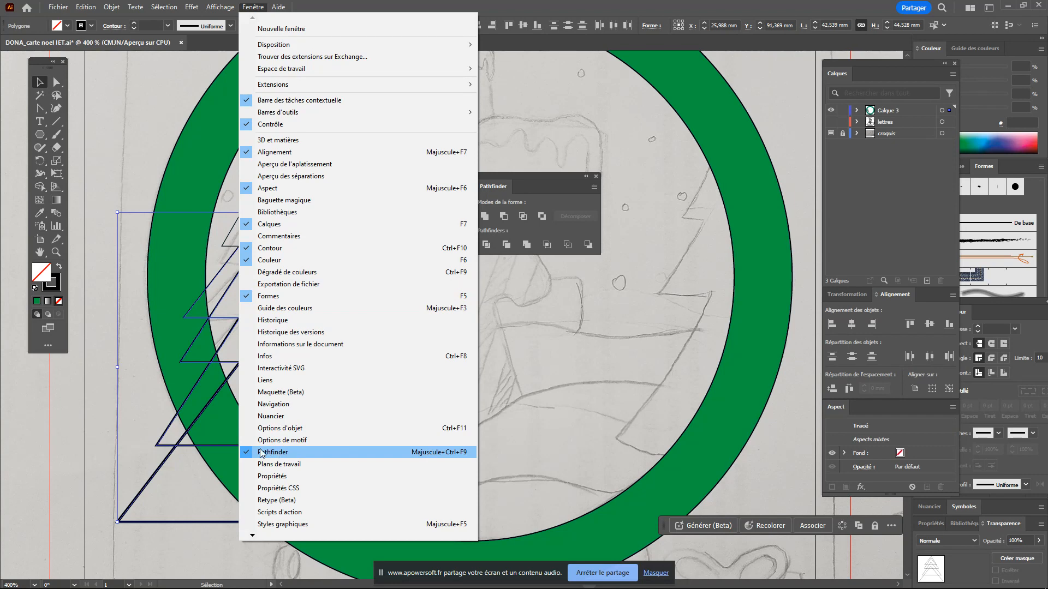
{"action": "left_click_drag", "start_coordinate": [528, 178], "coordinate": [646, 166]}
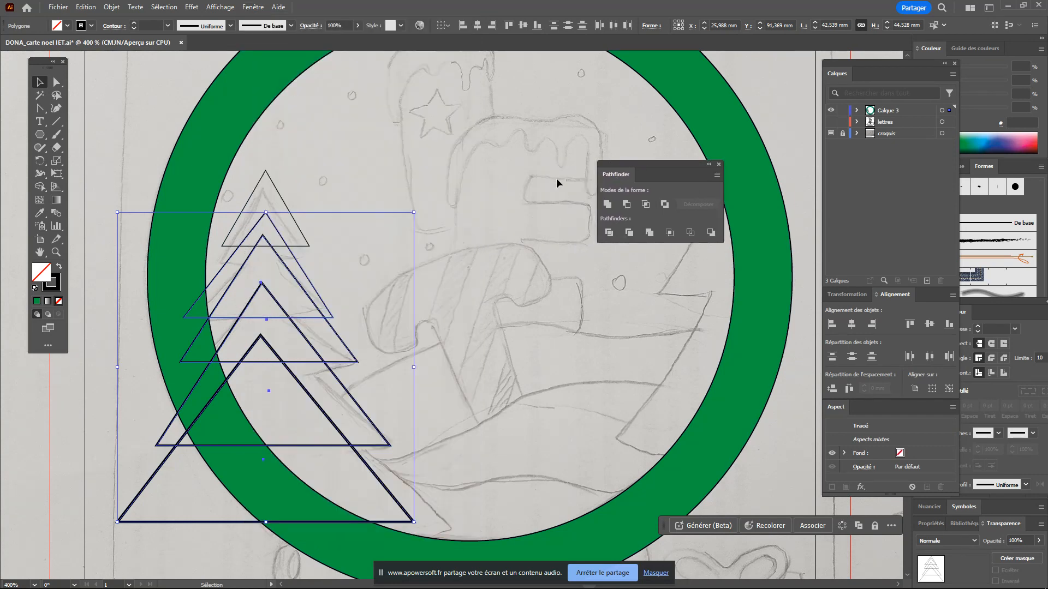
Add the topmost triangle to the selection without the ring and unite all five fir triangles into one silhouette with Pathfinder
{"action": "left_click", "coordinate": [275, 188], "text": "shift"}
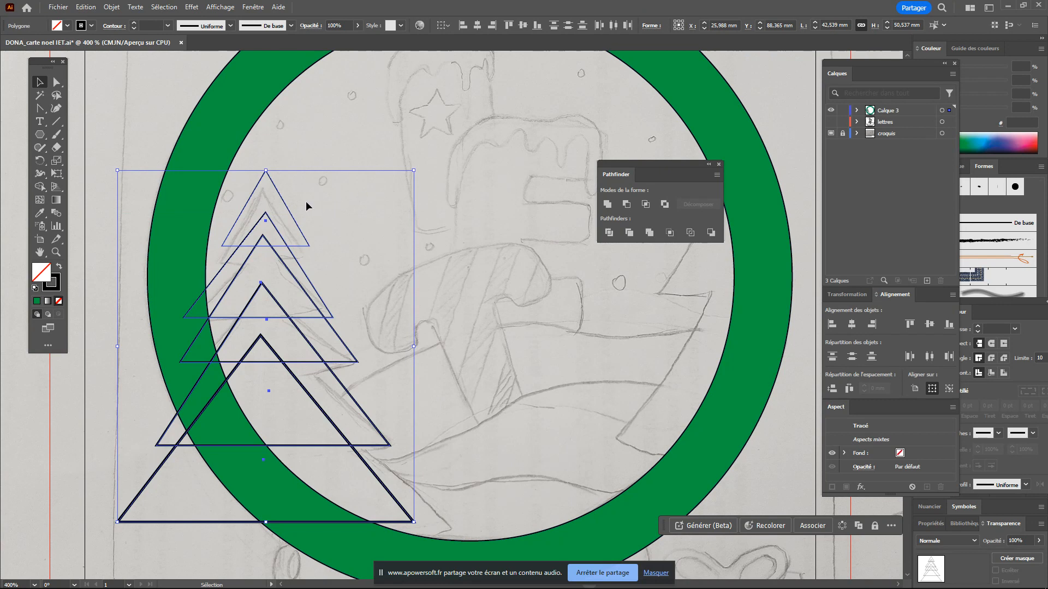
{"action": "left_click", "coordinate": [241, 142], "text": "shift"}
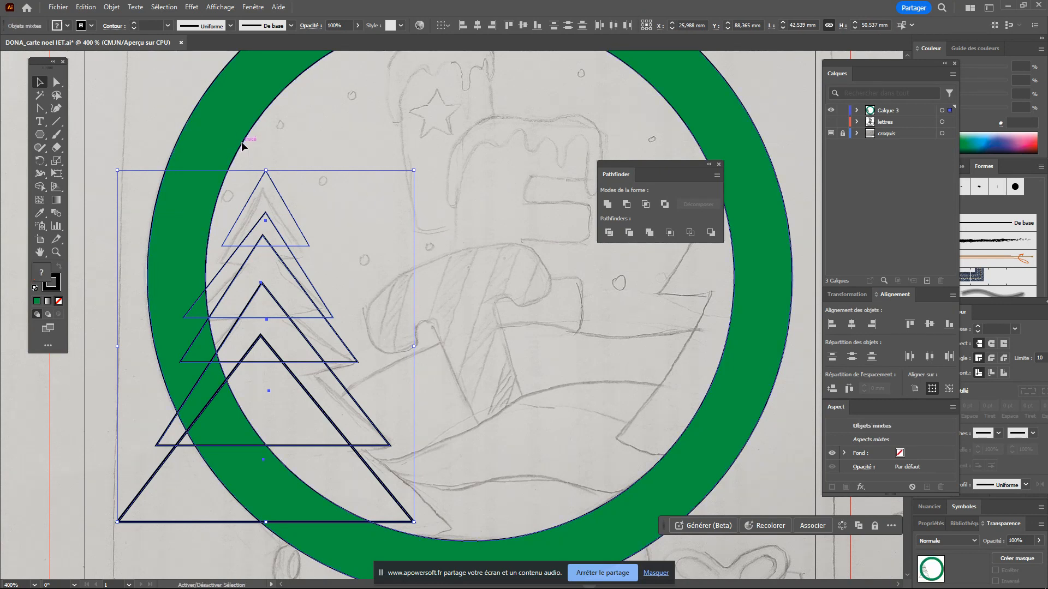
{"action": "left_click", "coordinate": [158, 189], "text": "shift"}
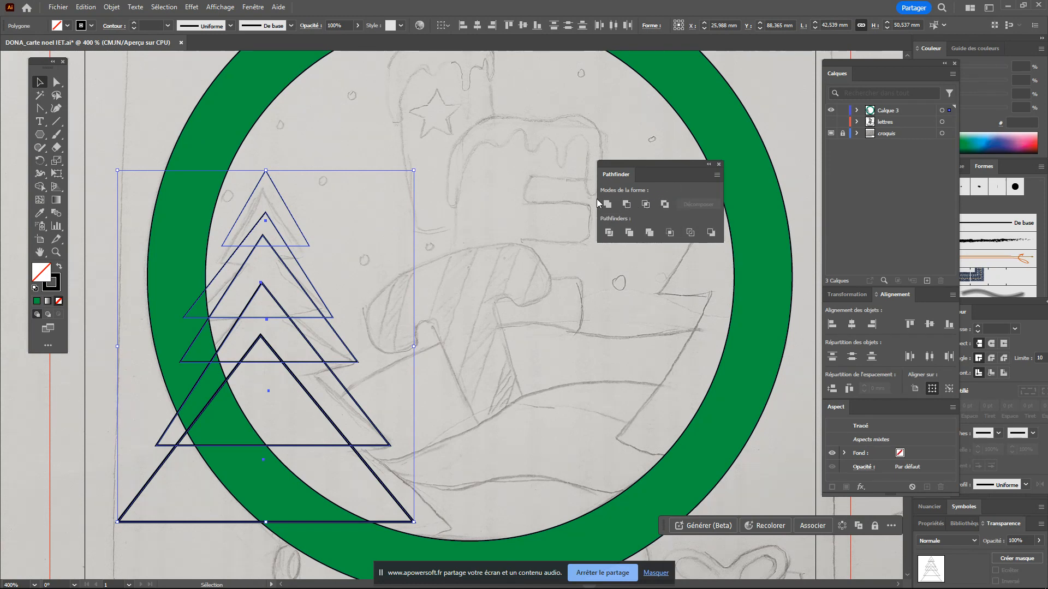
{"action": "left_click", "coordinate": [609, 204]}
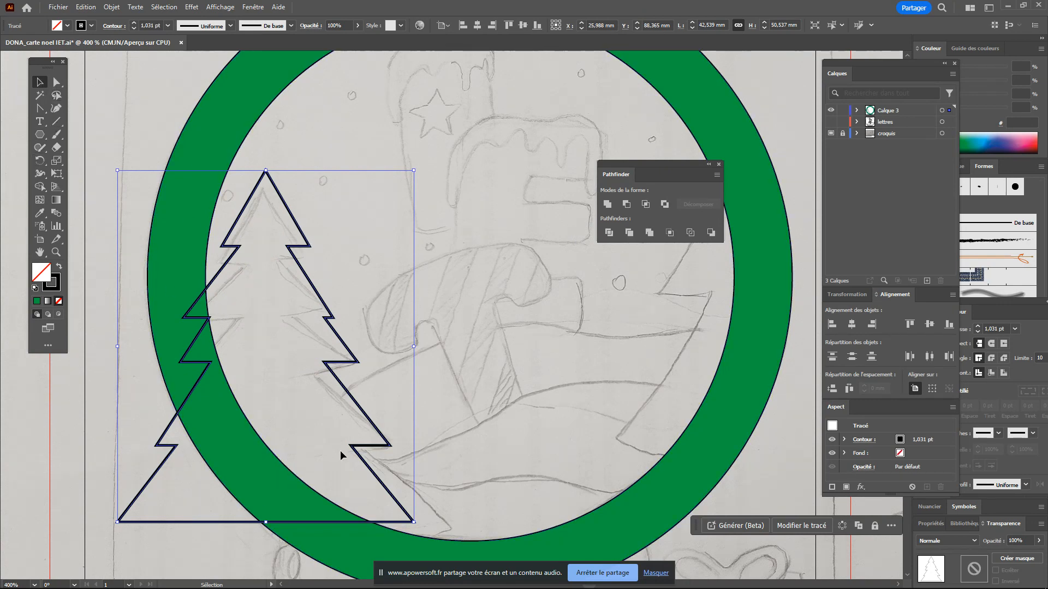
{"action": "left_click", "coordinate": [466, 420]}
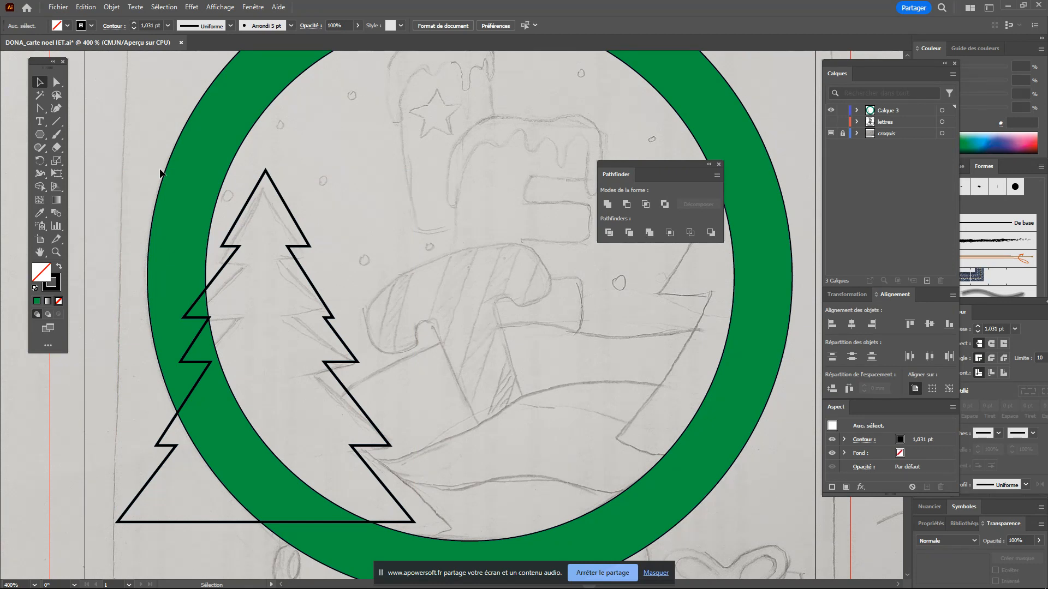
Select the fir silhouette with the green ring and remove the fir part protruding outside the ring using Shape Builder
{"action": "left_click", "coordinate": [248, 194]}
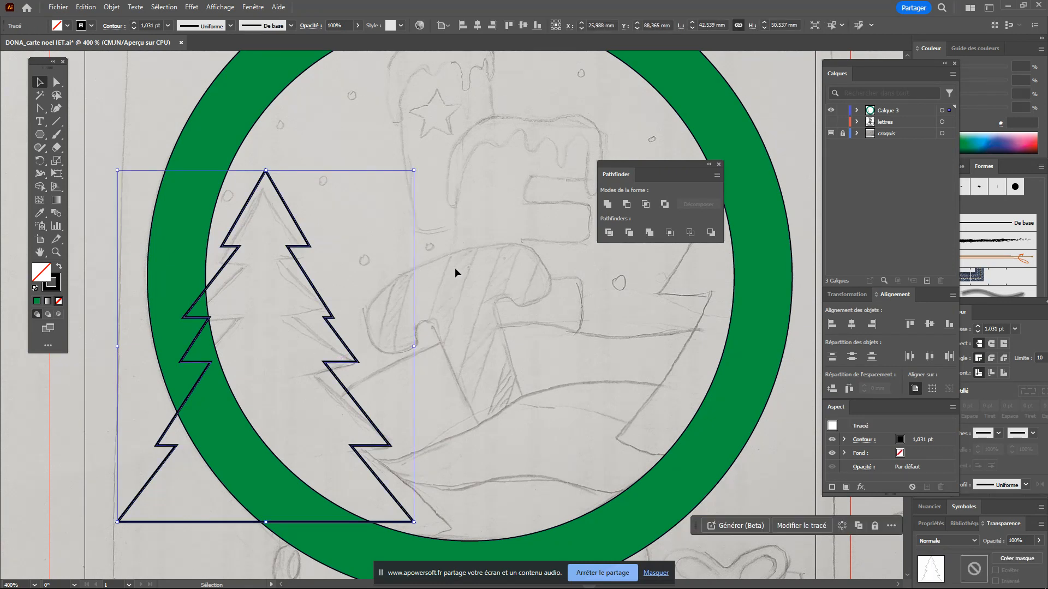
{"action": "left_click", "coordinate": [203, 157], "text": "shift"}
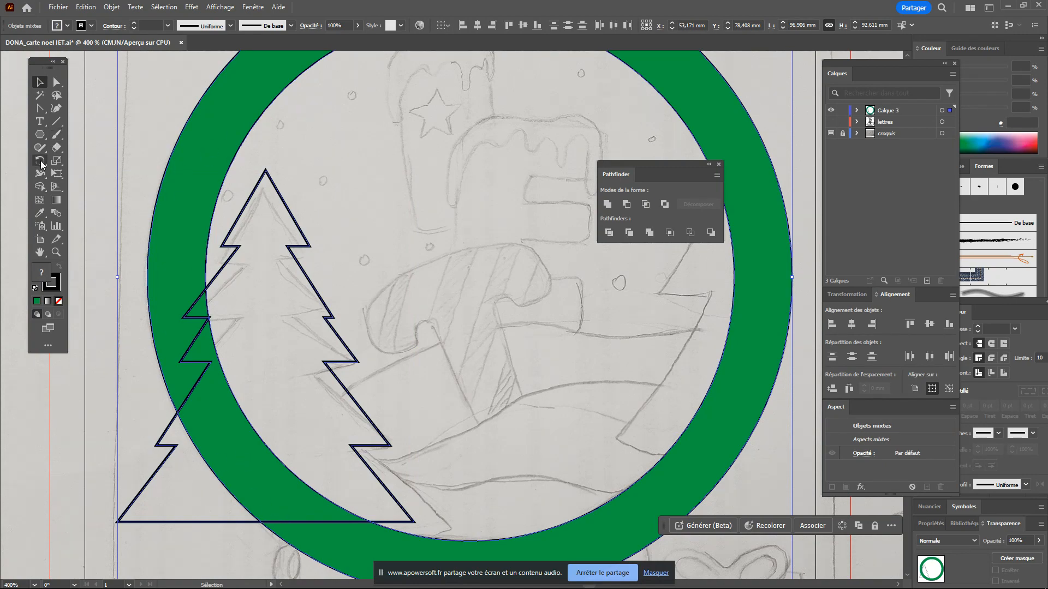
{"action": "left_click", "coordinate": [40, 186]}
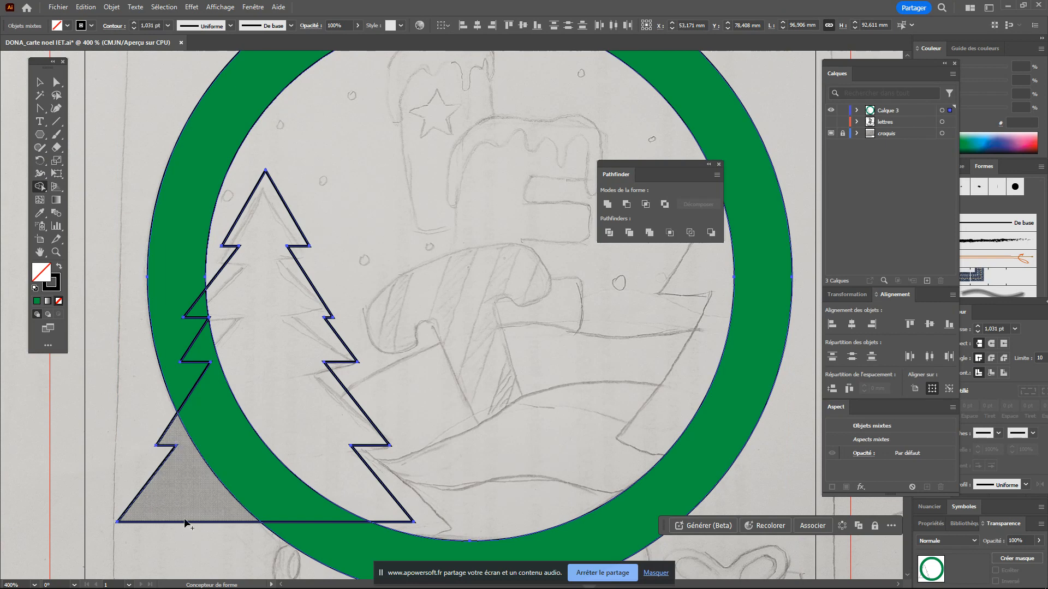
{"action": "left_click", "coordinate": [189, 498], "text": "alt"}
{"action": "left_click", "coordinate": [189, 498], "text": "alt"}
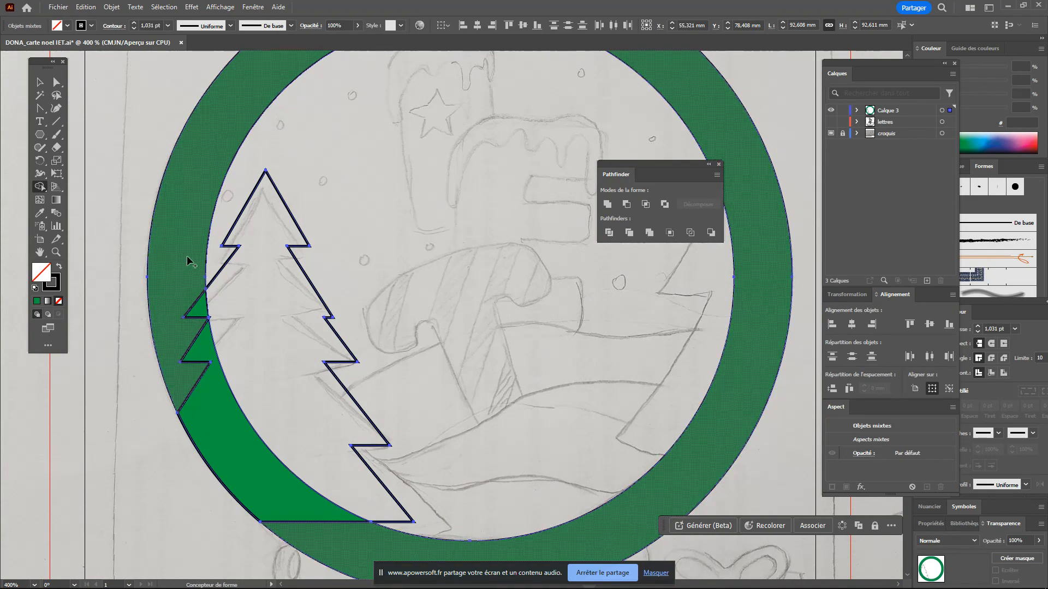
Merge the ring segments and the fir's regions into one continuous ring-and-tree shape with Shape Builder
{"action": "mouse_move", "coordinate": [189, 261]}
{"action": "left_mouse_down"}
{"action": "mouse_move", "coordinate": [206, 375]}
{"action": "mouse_move", "coordinate": [248, 498]}
{"action": "mouse_move", "coordinate": [274, 510]}
{"action": "mouse_move", "coordinate": [286, 502]}
{"action": "mouse_move", "coordinate": [303, 416]}
{"action": "left_mouse_up"}
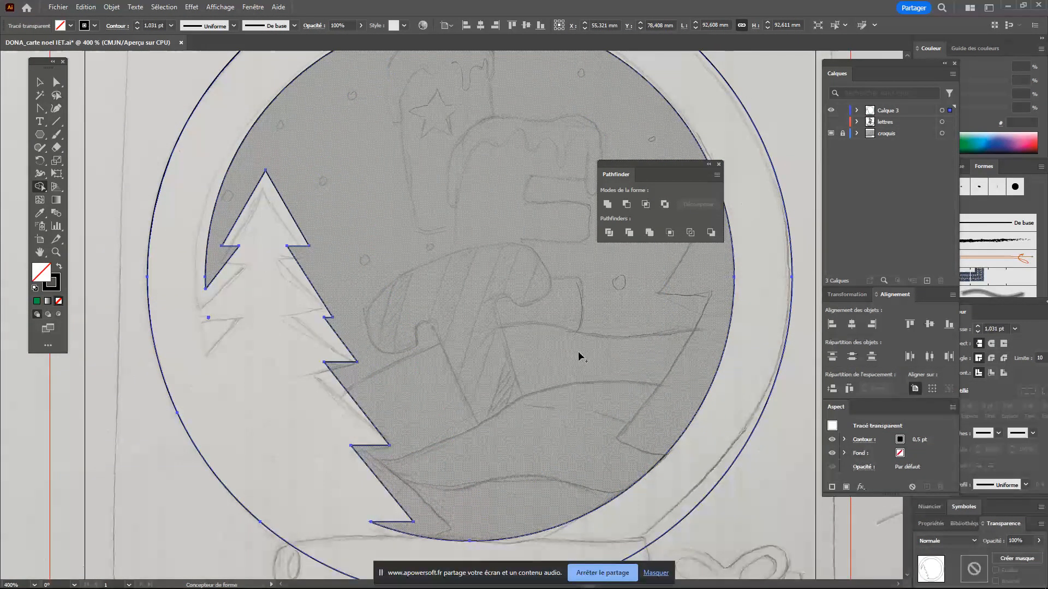
{"action": "left_click", "coordinate": [580, 356]}
{"action": "key", "text": "ctrl+z"}
{"action": "left_click_drag", "start_coordinate": [447, 312], "coordinate": [403, 350]}
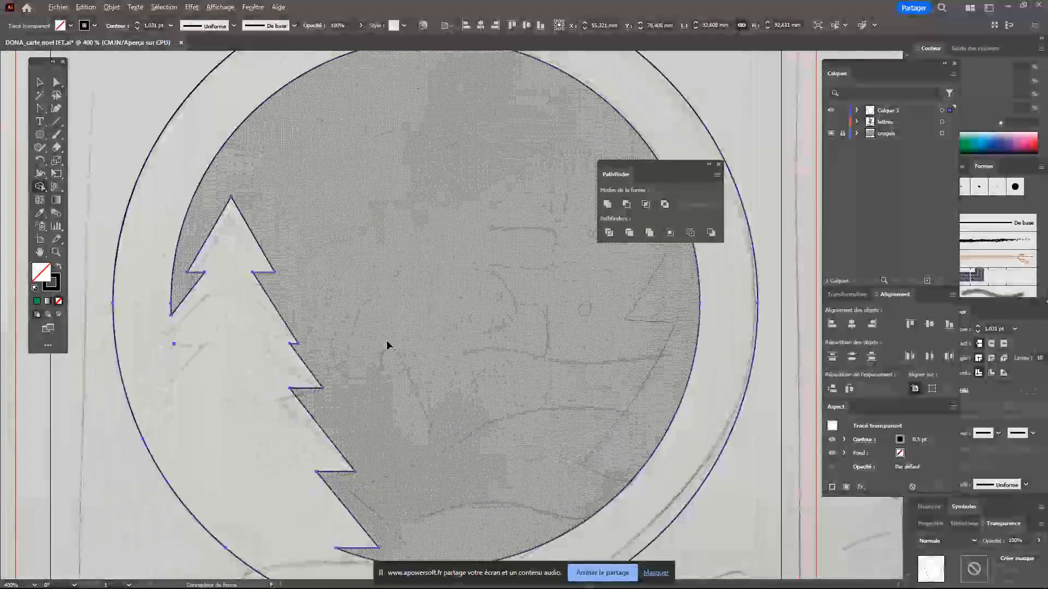
{"action": "scroll", "coordinate": [382, 349], "scroll_direction": "down", "scroll_amount": 2}
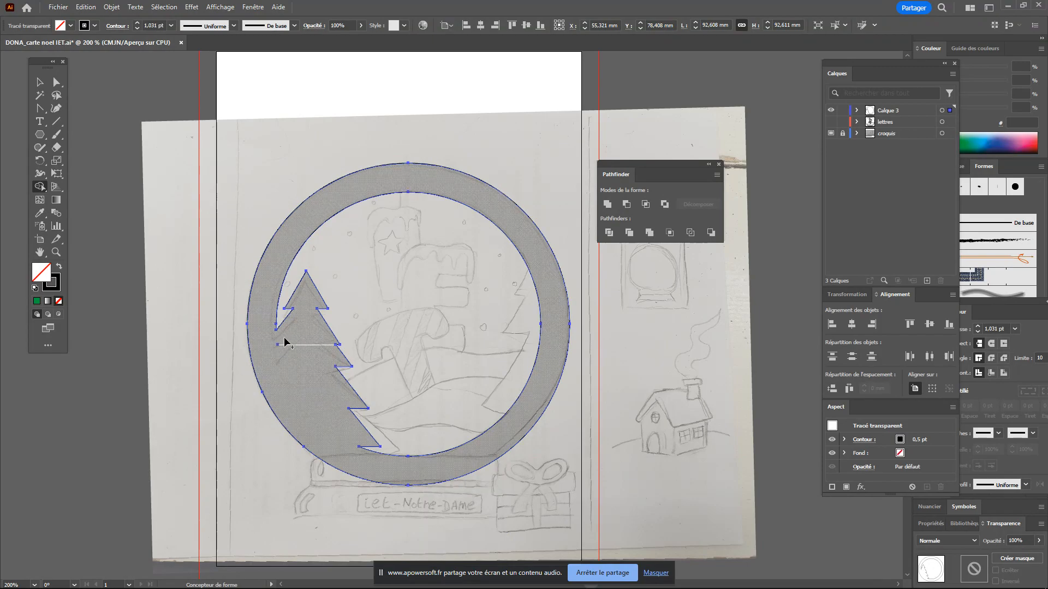
Absorb the tiny leftover triangle near the fir's outer branch tip into the ring-and-tree shape with Shape Builder
{"action": "scroll", "coordinate": [249, 357], "scroll_direction": "up", "scroll_amount": 3}
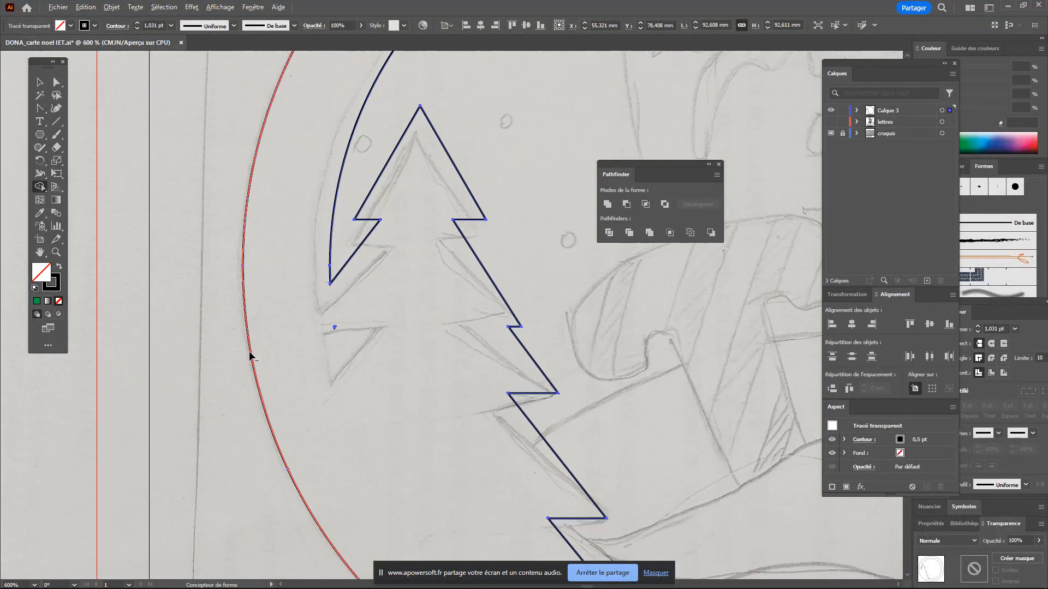
{"action": "scroll", "coordinate": [292, 342], "scroll_direction": "up", "scroll_amount": 4}
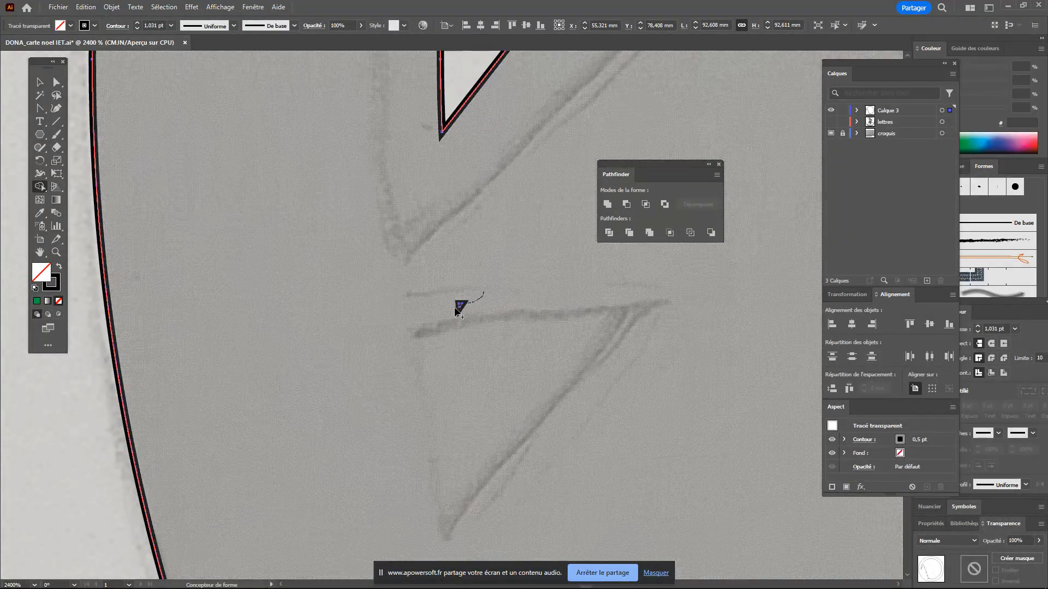
{"action": "left_click", "coordinate": [460, 314], "text": "alt"}
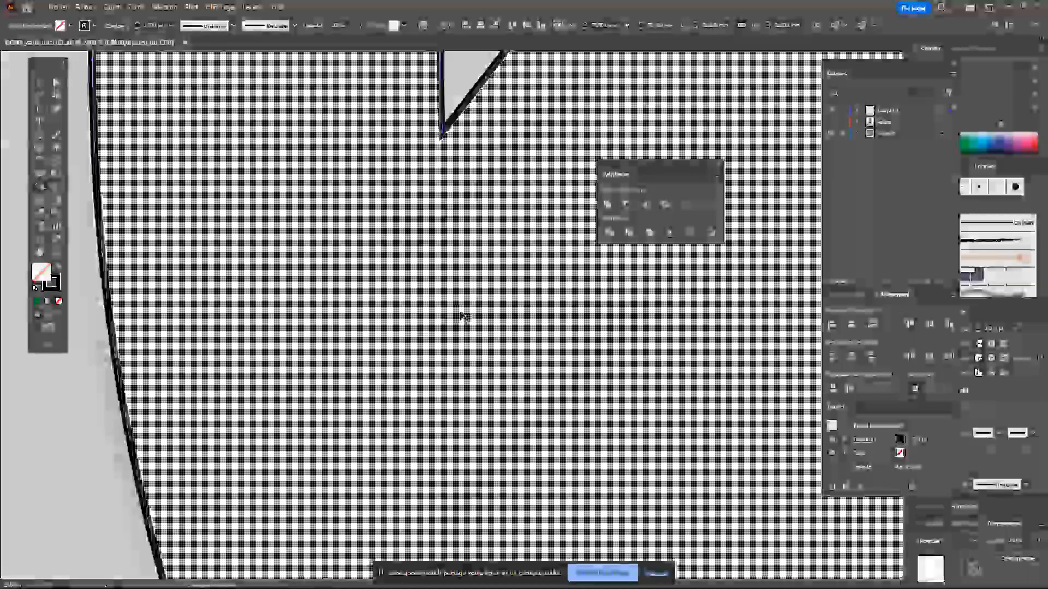
{"action": "scroll", "coordinate": [447, 306], "scroll_direction": "up", "scroll_amount": 3}
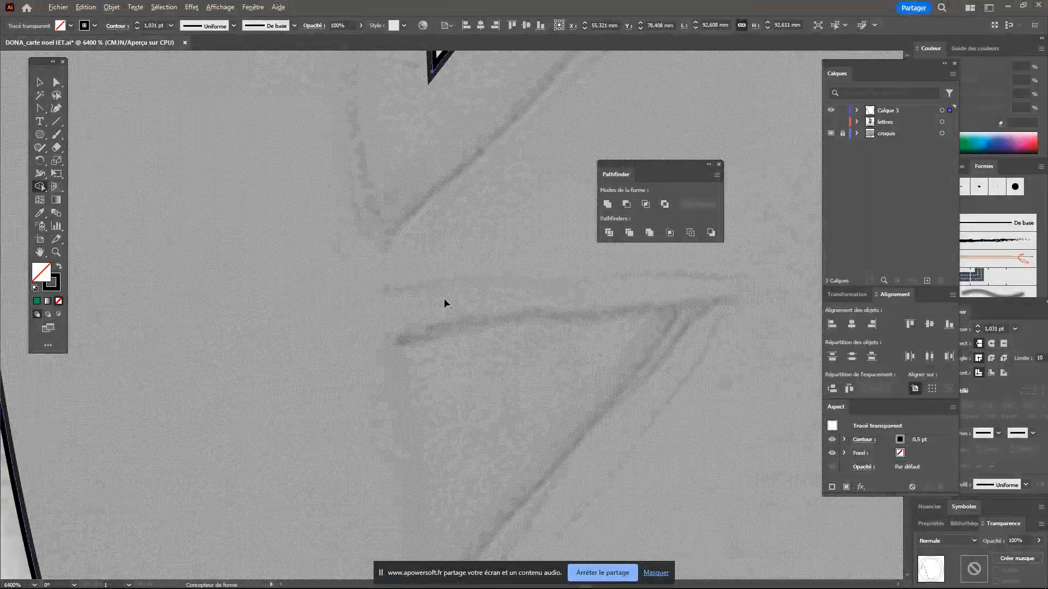
{"action": "scroll", "coordinate": [444, 304], "scroll_direction": "down", "scroll_amount": 10}
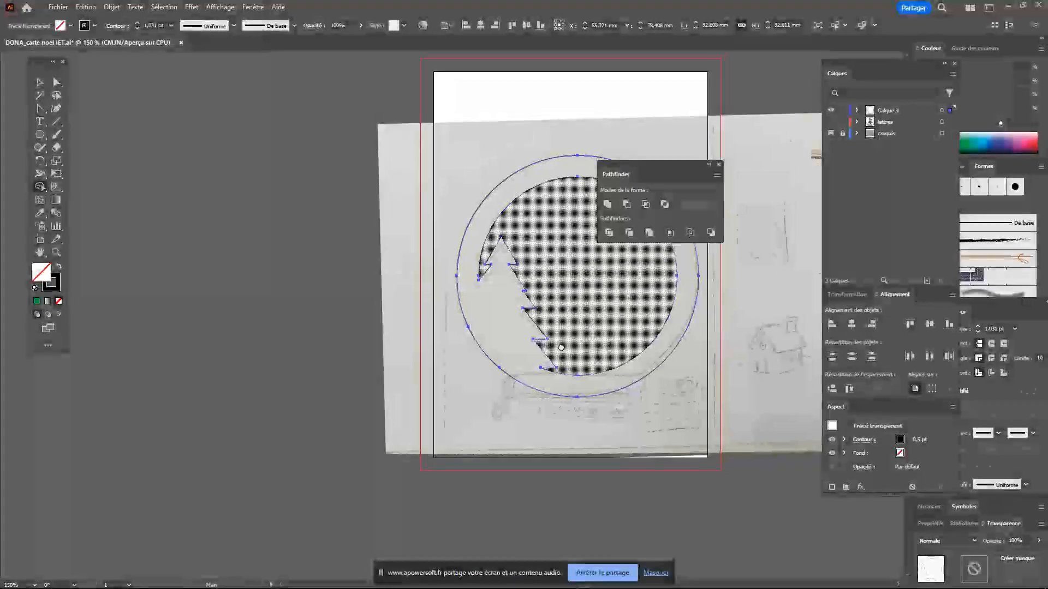
{"action": "left_click_drag", "start_coordinate": [561, 348], "coordinate": [420, 338]}
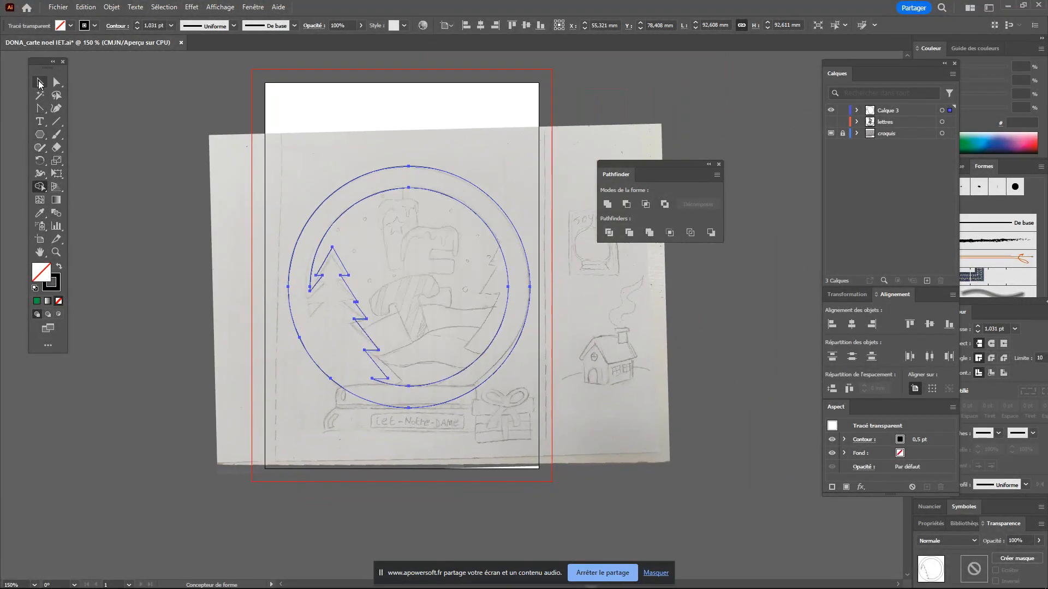
Trace the small sketched triangular gap beside the fir's lower outer branch as a closed three-sided path with the Pen tool
{"action": "left_click", "coordinate": [40, 82]}
{"action": "left_click", "coordinate": [505, 276]}
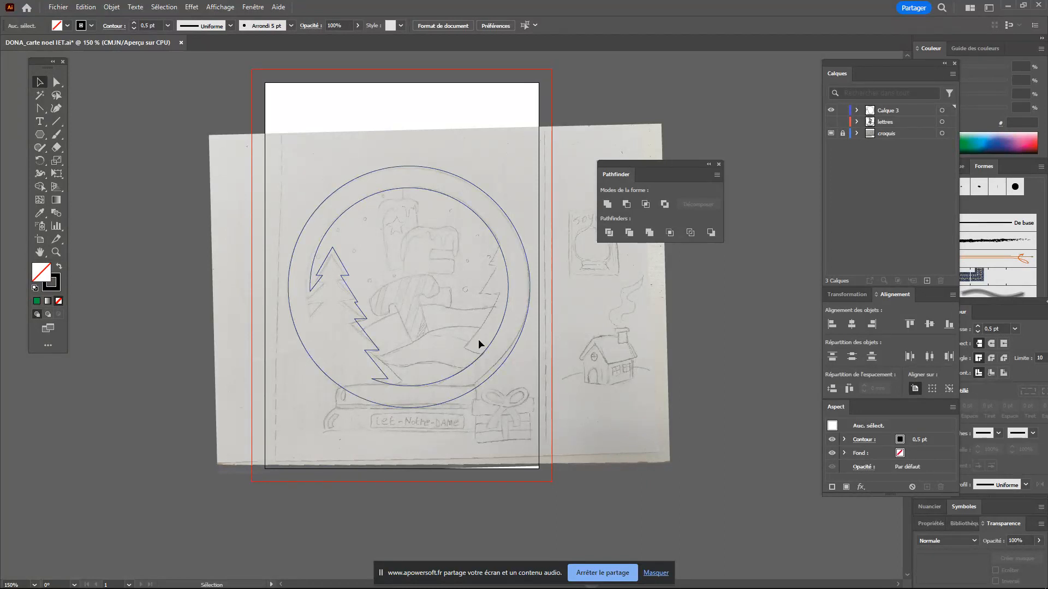
{"action": "left_click_drag", "start_coordinate": [447, 304], "coordinate": [401, 362]}
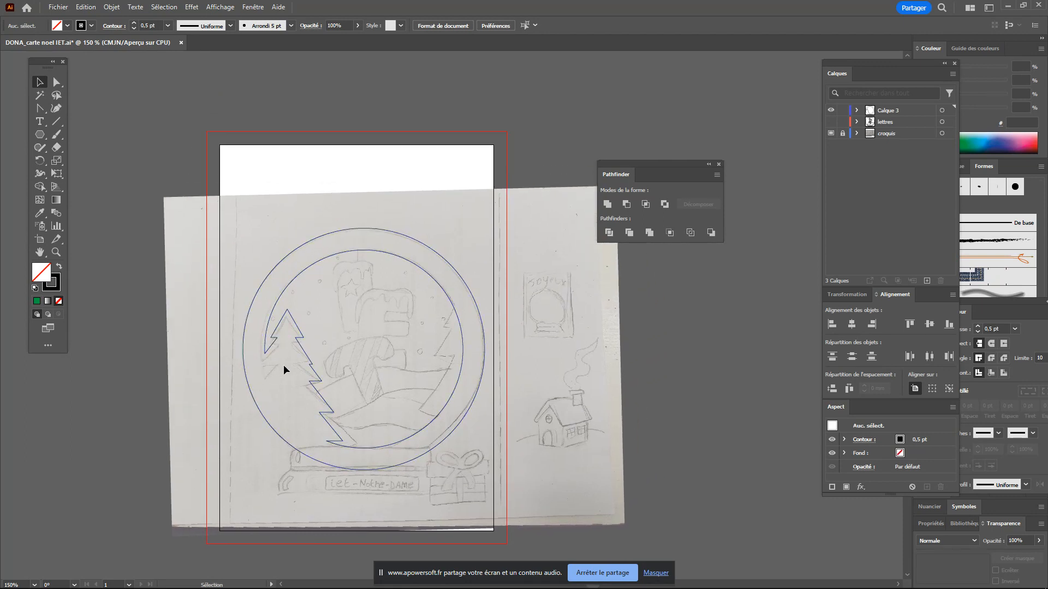
{"action": "left_click_drag", "start_coordinate": [295, 361], "coordinate": [308, 304]}
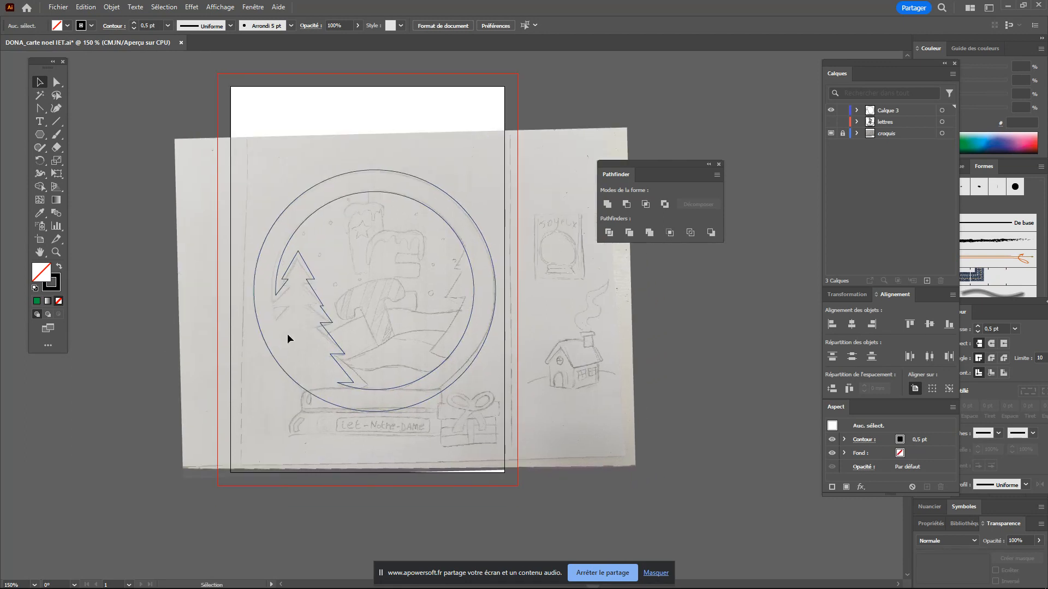
{"action": "scroll", "coordinate": [283, 327], "scroll_direction": "up", "scroll_amount": 2}
{"action": "scroll", "coordinate": [287, 332], "scroll_direction": "down", "scroll_amount": 2}
{"action": "scroll", "coordinate": [289, 329], "scroll_direction": "up", "scroll_amount": 4}
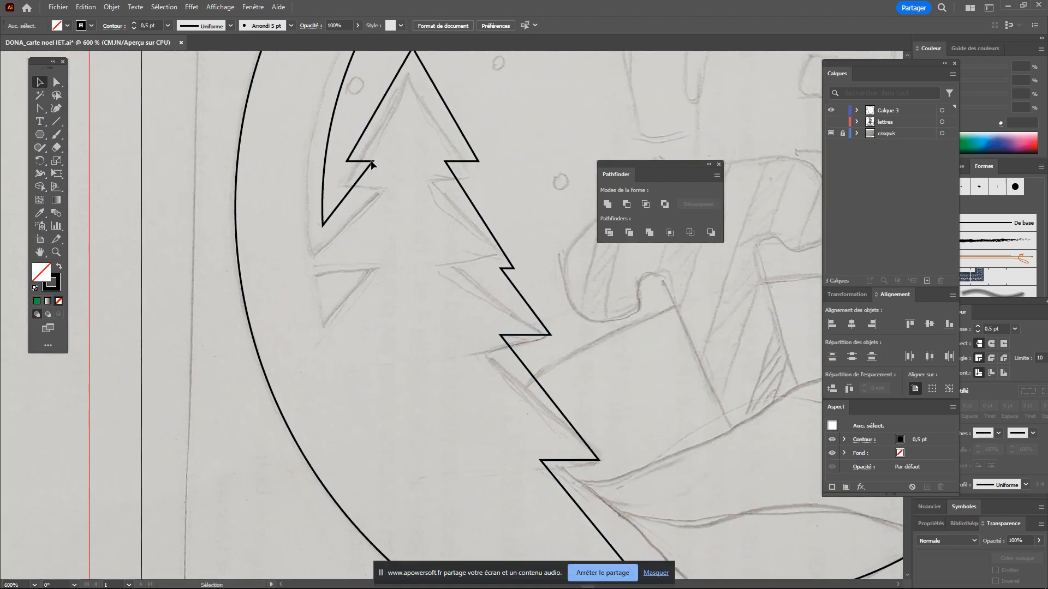
{"action": "left_click", "coordinate": [41, 109]}
{"action": "left_click", "coordinate": [88, 109]}
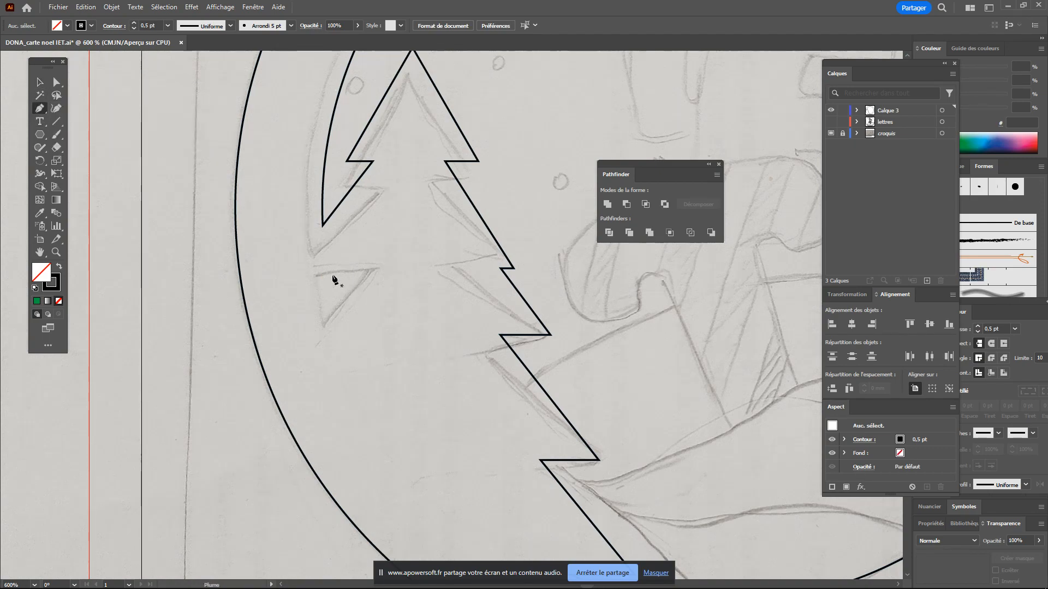
{"action": "left_click", "coordinate": [317, 274]}
{"action": "left_click", "coordinate": [369, 269]}
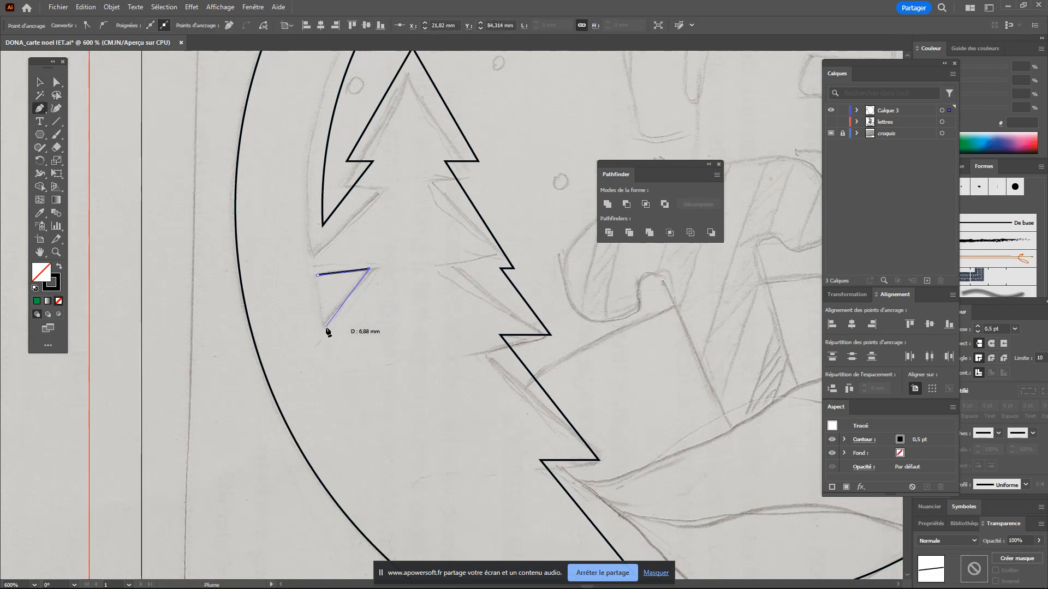
{"action": "left_click", "coordinate": [324, 327]}
{"action": "left_click", "coordinate": [317, 275]}
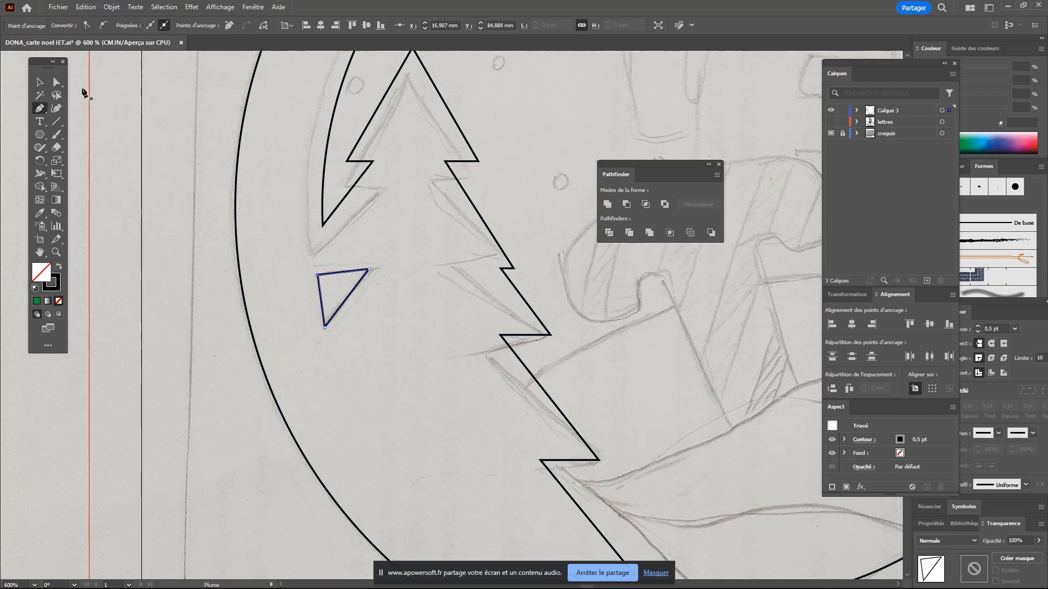
Fill the merged ring-and-tree shape with blue
{"action": "key", "text": "v"}
{"action": "left_click_drag", "start_coordinate": [232, 243], "coordinate": [519, 400]}
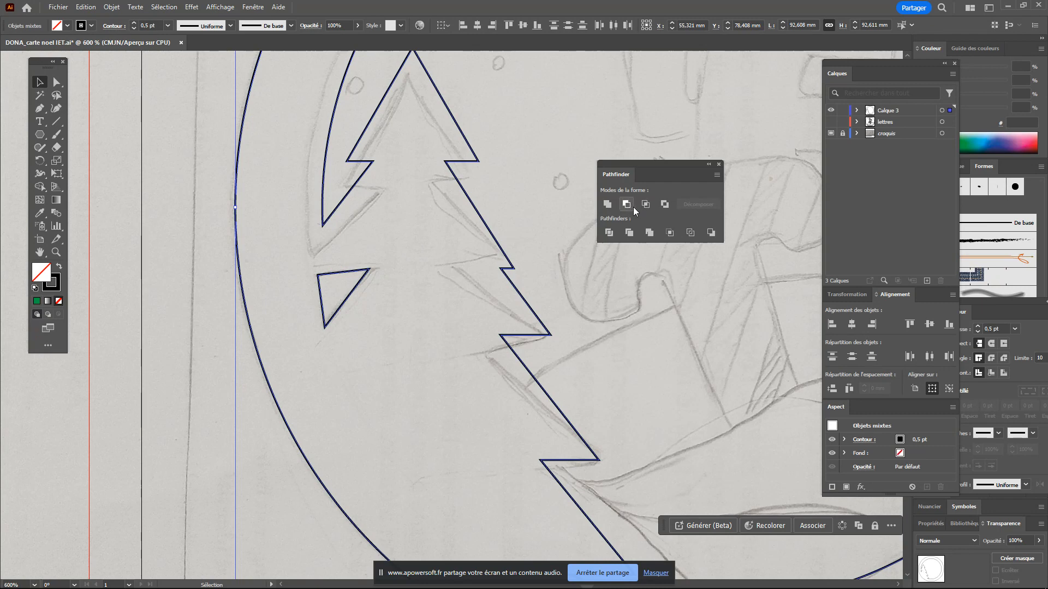
{"action": "left_click", "coordinate": [137, 268]}
{"action": "left_click", "coordinate": [335, 273]}
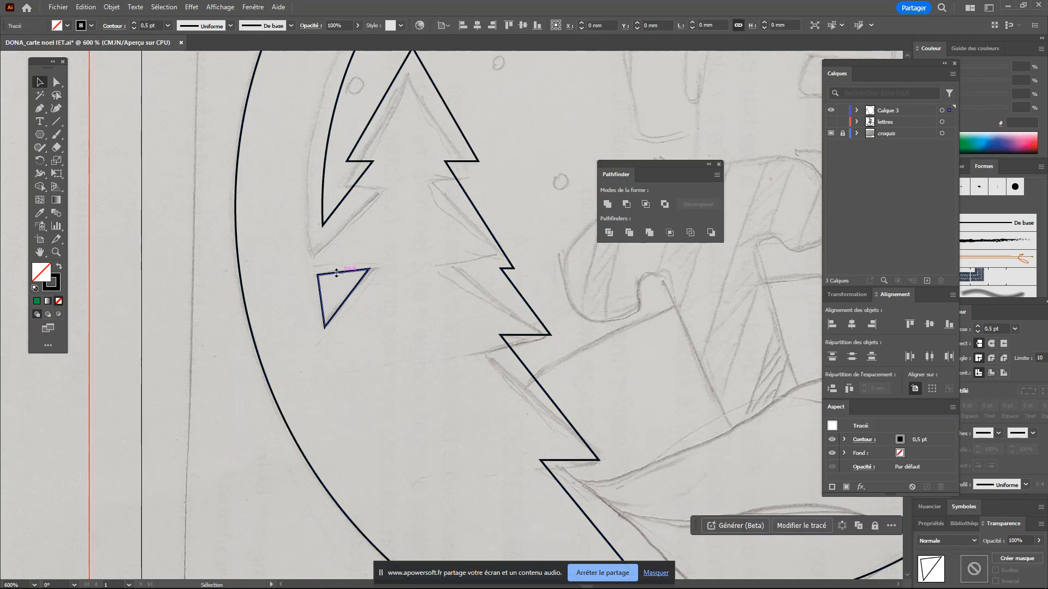
{"action": "left_click", "coordinate": [346, 197]}
{"action": "left_click", "coordinate": [982, 148]}
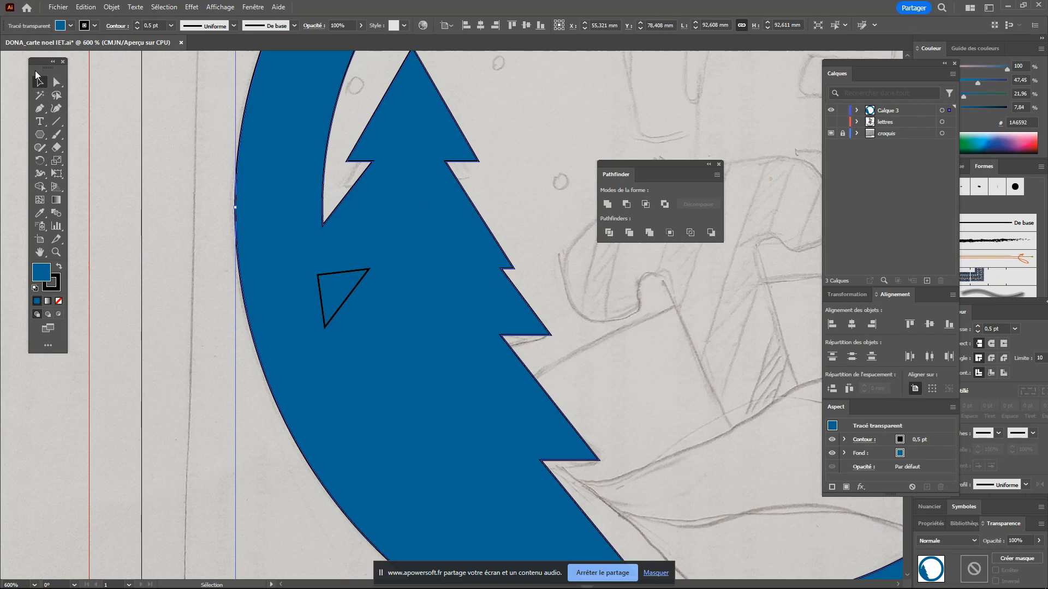
Fill the small pen-drawn triangle on the ring-and-tree shape with green, uncovering the colour spectrum
{"action": "left_click", "coordinate": [355, 271]}
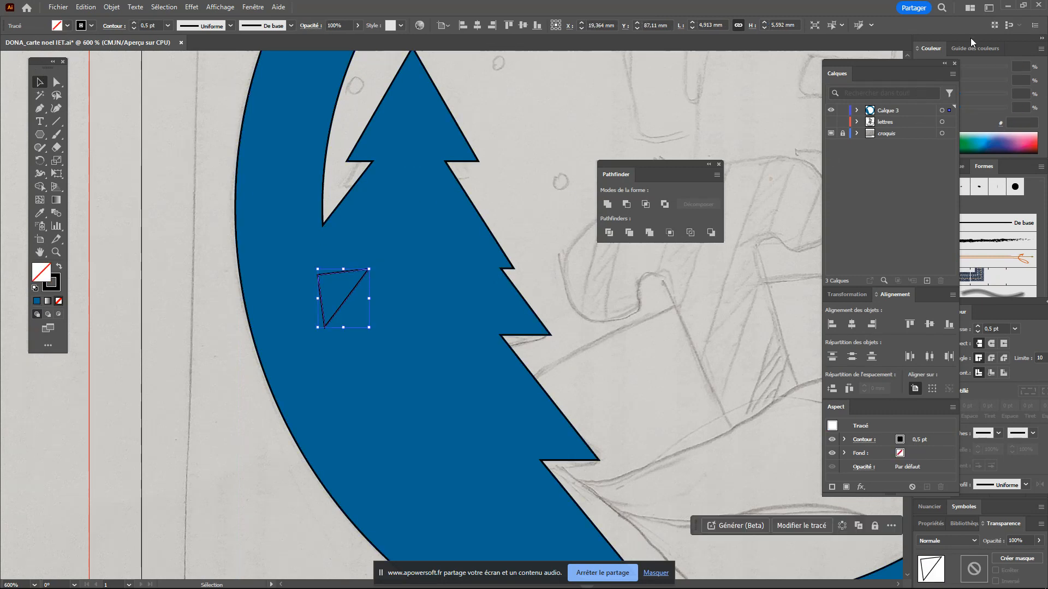
{"action": "left_click_drag", "start_coordinate": [892, 67], "coordinate": [815, 78]}
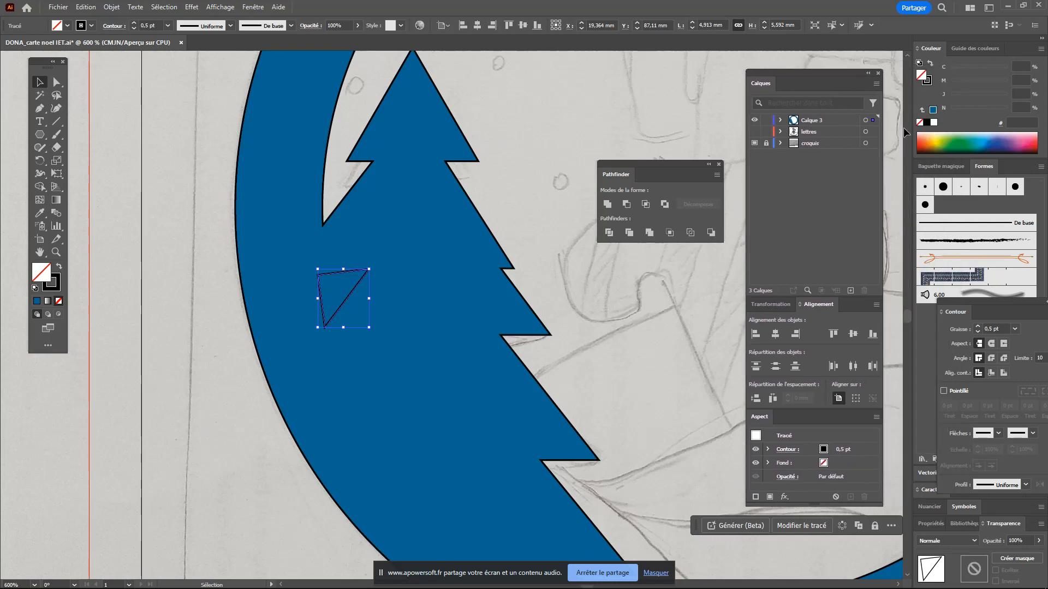
{"action": "left_click", "coordinate": [966, 139]}
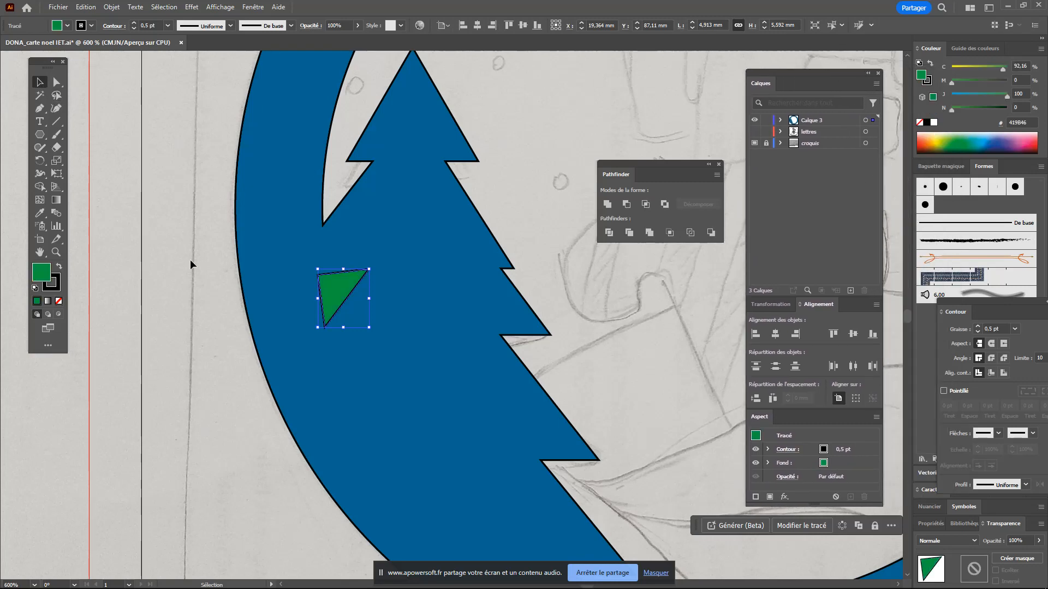
Try to cut the green triangle out of the blue ring-and-tree shape with Shape Builder, and undo the cut
{"action": "key", "text": "ctrl+a"}
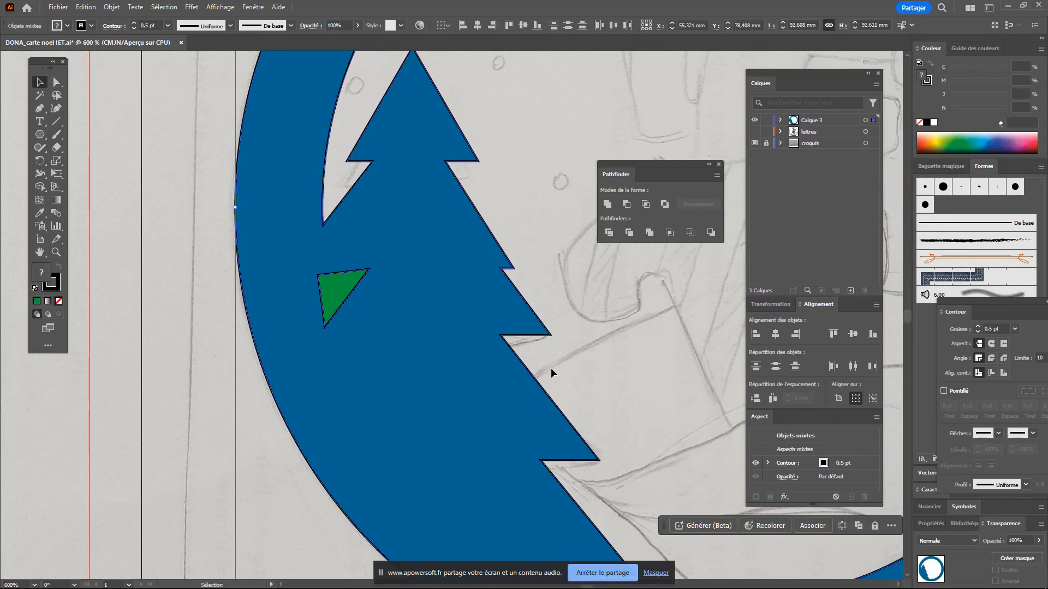
{"action": "scroll", "coordinate": [501, 335], "scroll_direction": "down", "scroll_amount": 2}
{"action": "left_click_drag", "start_coordinate": [634, 318], "coordinate": [482, 312]}
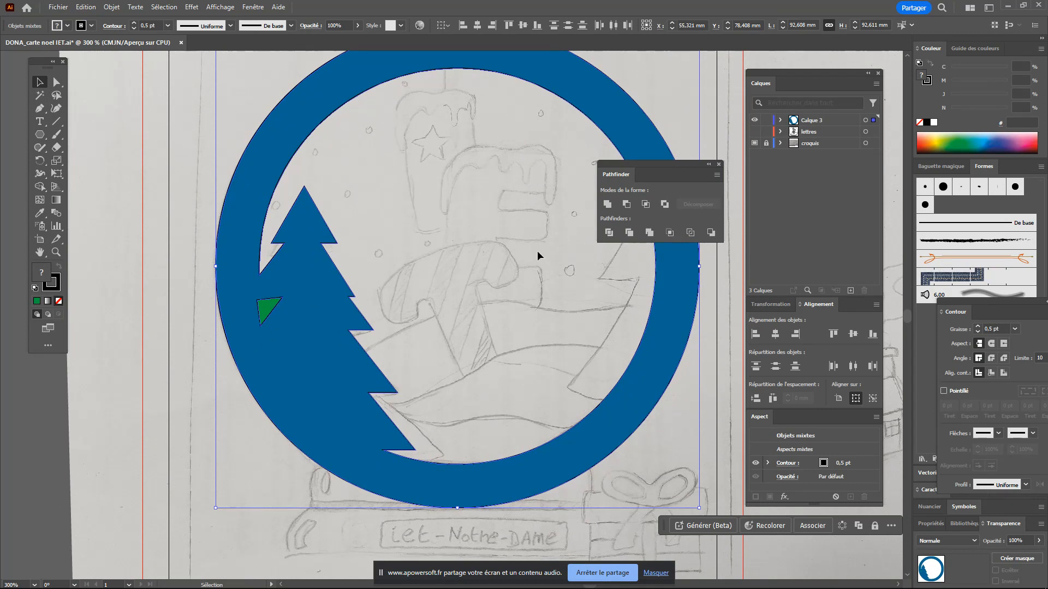
{"action": "left_click", "coordinate": [40, 187]}
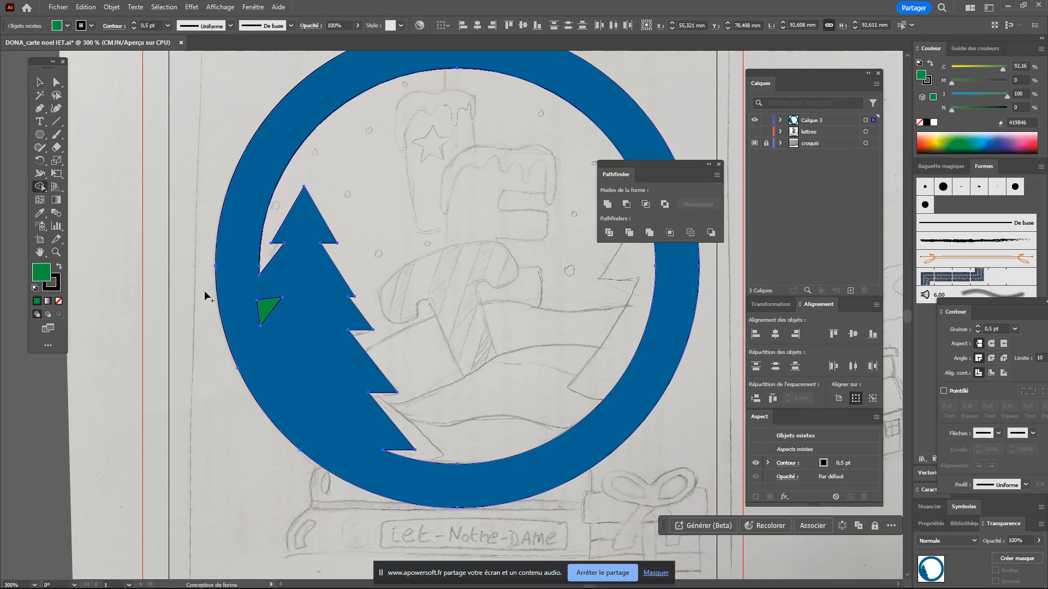
{"action": "left_click", "coordinate": [267, 309], "text": "alt"}
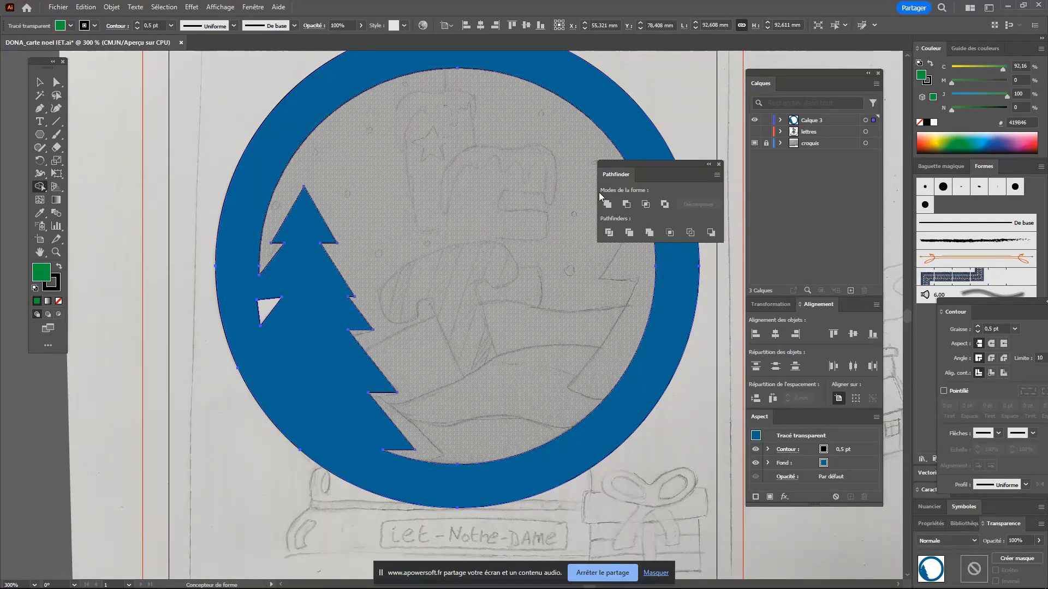
{"action": "key", "text": "ctrl+z"}
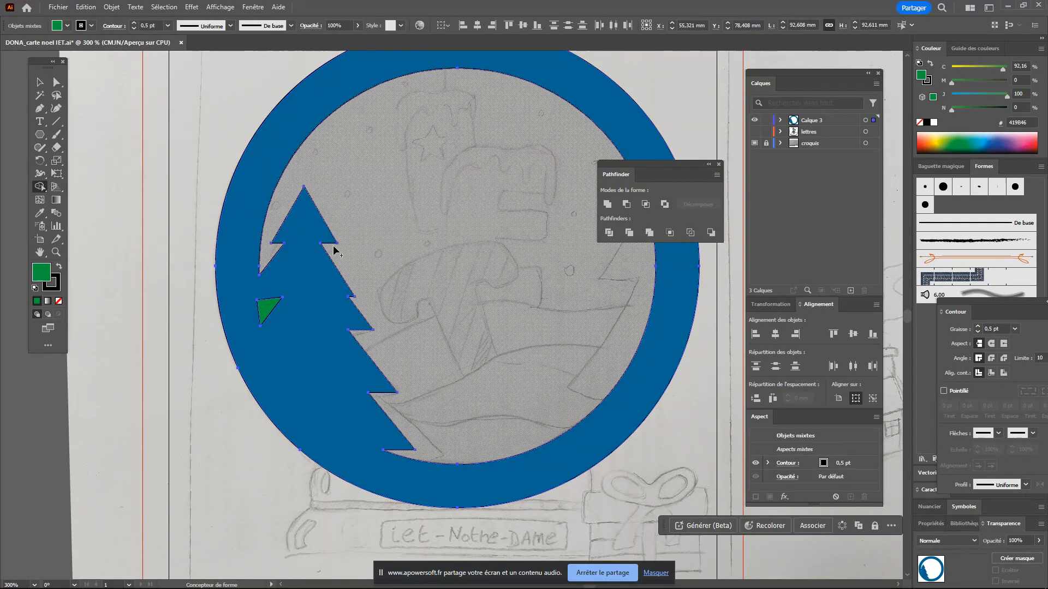
Try subtracting the green triangle from the blue shape with Pathfinder's Minus Front, and undo the subtraction
{"action": "left_click", "coordinate": [626, 205]}
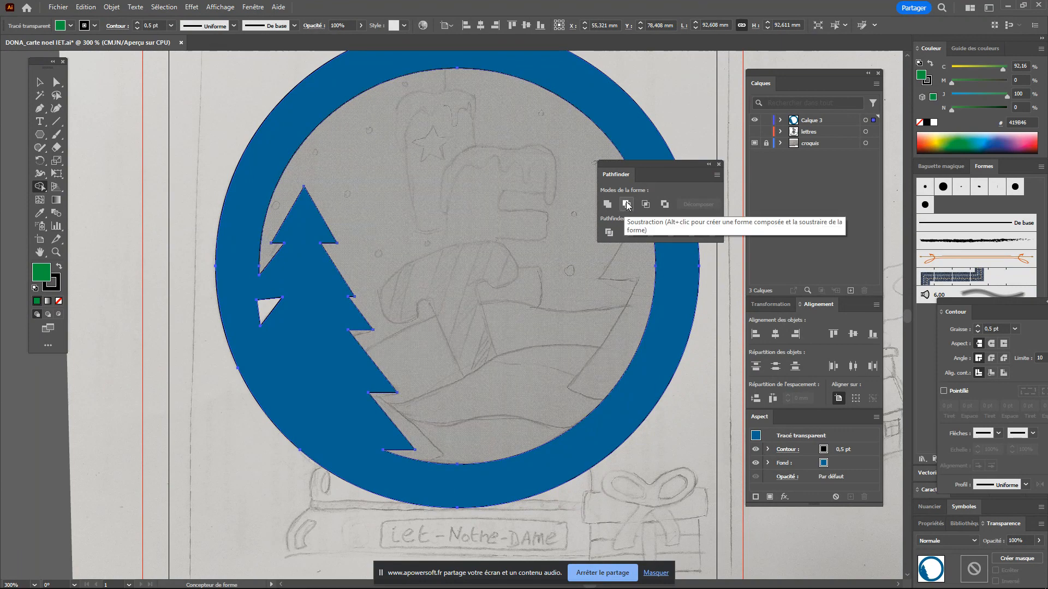
{"action": "left_click", "coordinate": [626, 205]}
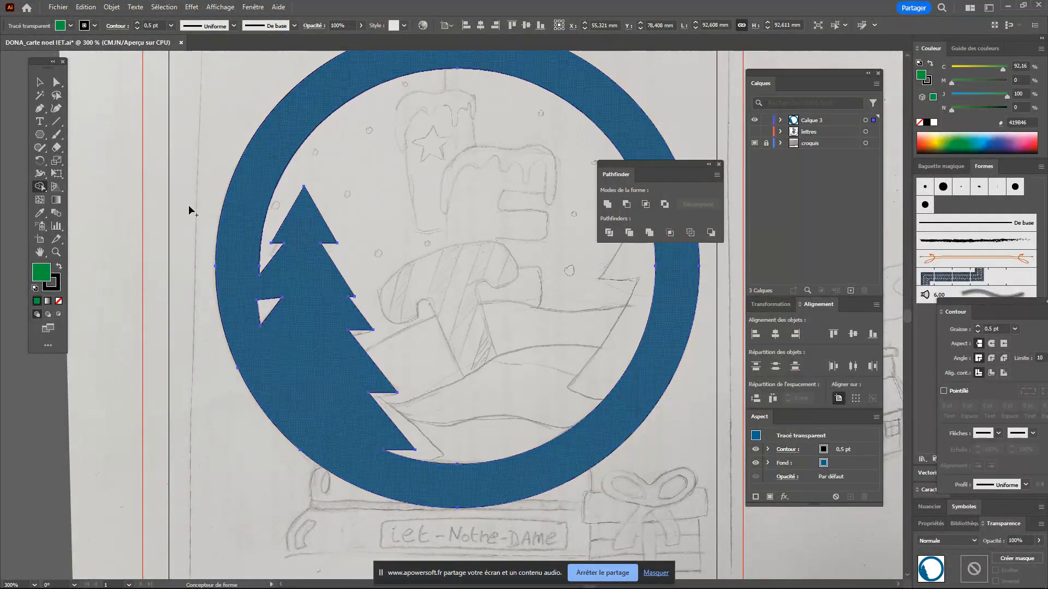
{"action": "left_click", "coordinate": [607, 437]}
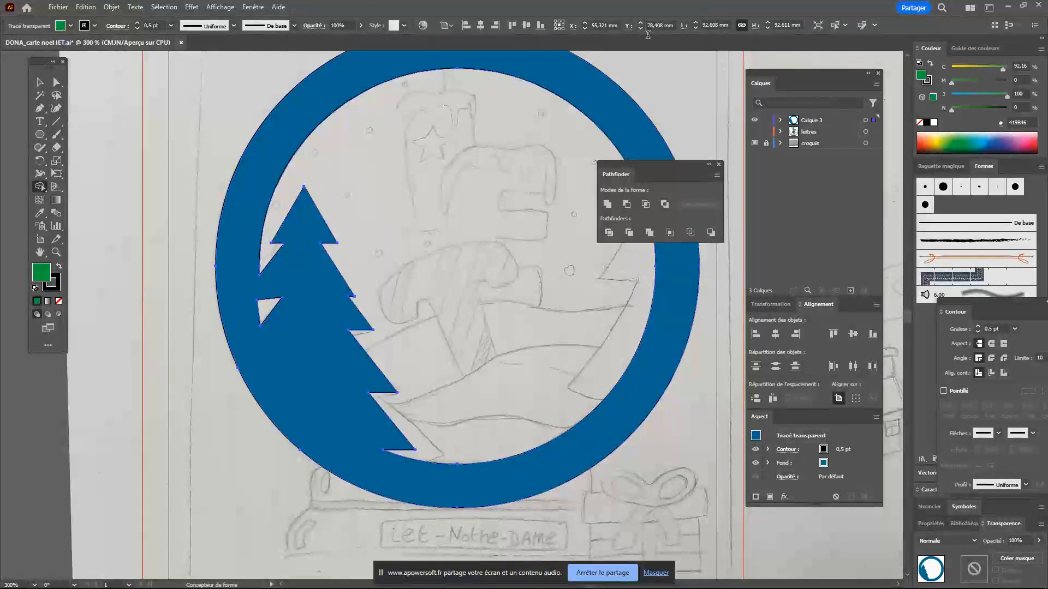
{"action": "left_click", "coordinate": [496, 199], "text": "alt"}
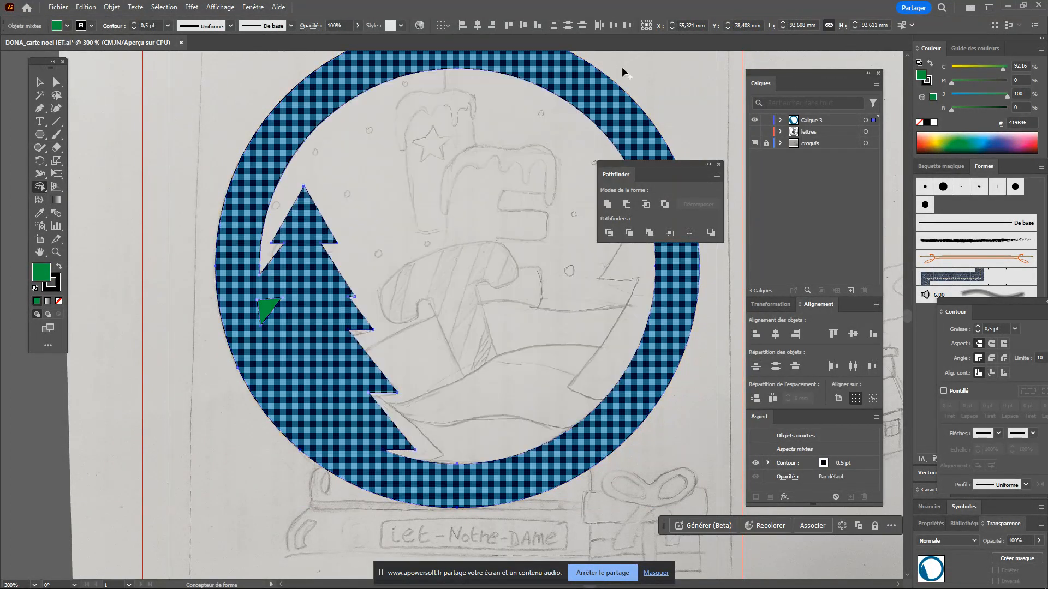
Select only the small green triangle on the blue ring-and-tree shape and delete it
{"action": "left_click", "coordinate": [40, 82]}
{"action": "left_click", "coordinate": [143, 207]}
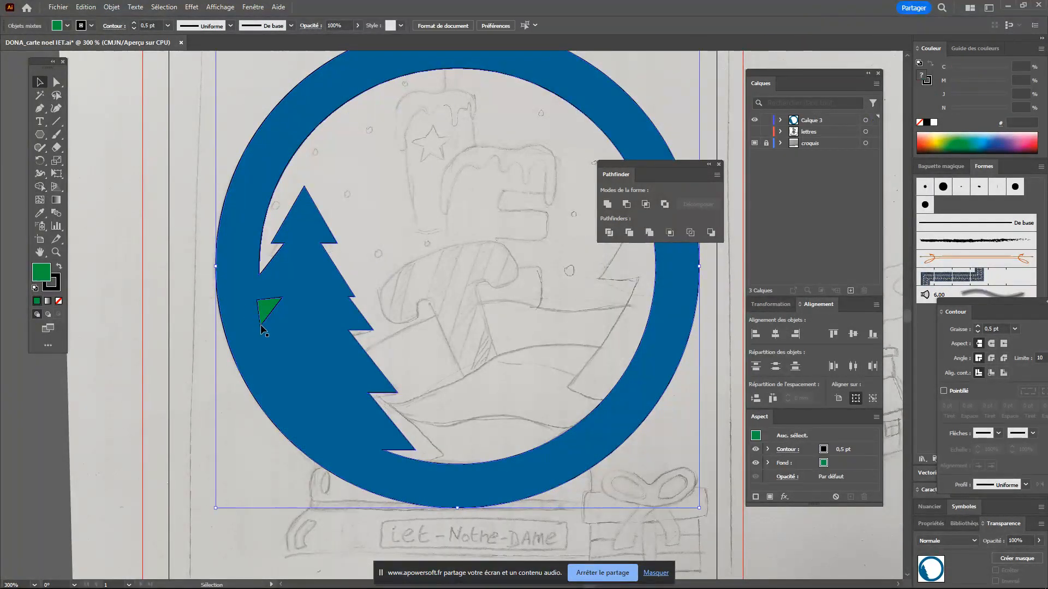
{"action": "left_click", "coordinate": [269, 316]}
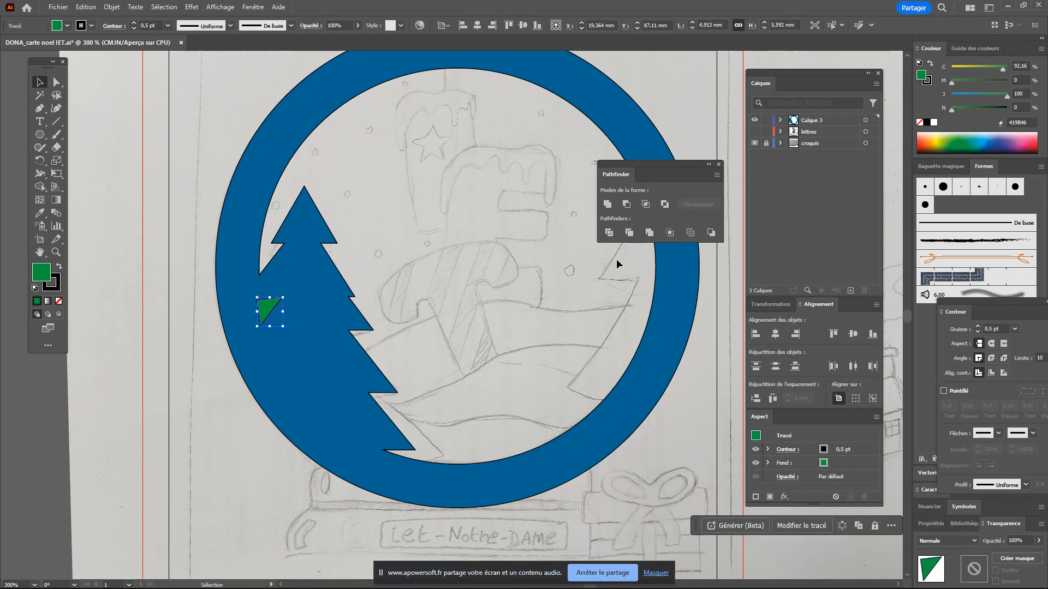
{"action": "left_click", "coordinate": [617, 264]}
{"action": "scroll", "coordinate": [559, 310], "scroll_direction": "up", "scroll_amount": 2}
{"action": "scroll", "coordinate": [558, 310], "scroll_direction": "right", "scroll_amount": 3}
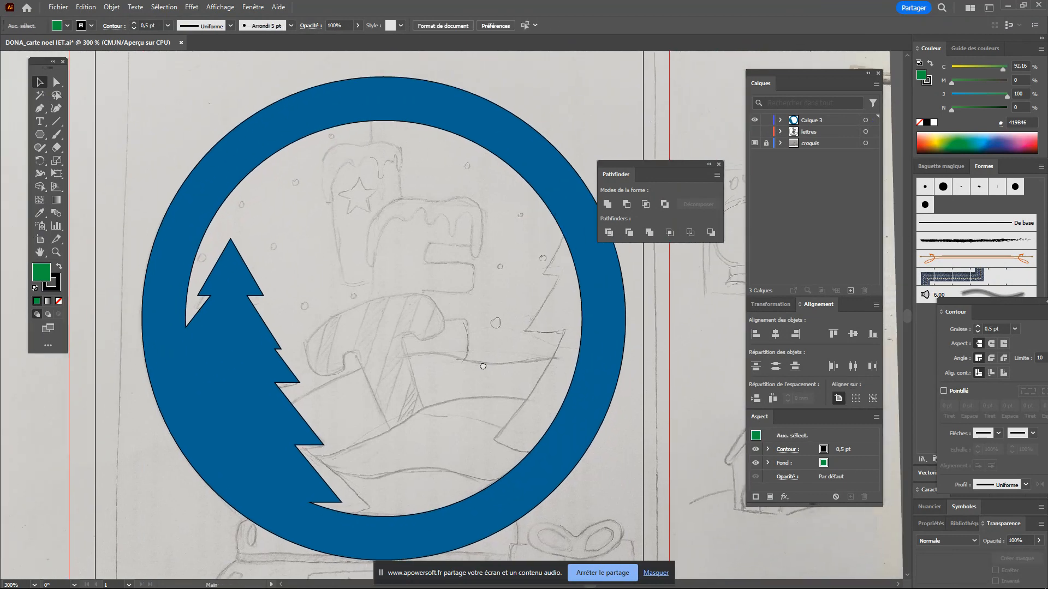
{"action": "left_click", "coordinate": [40, 108]}
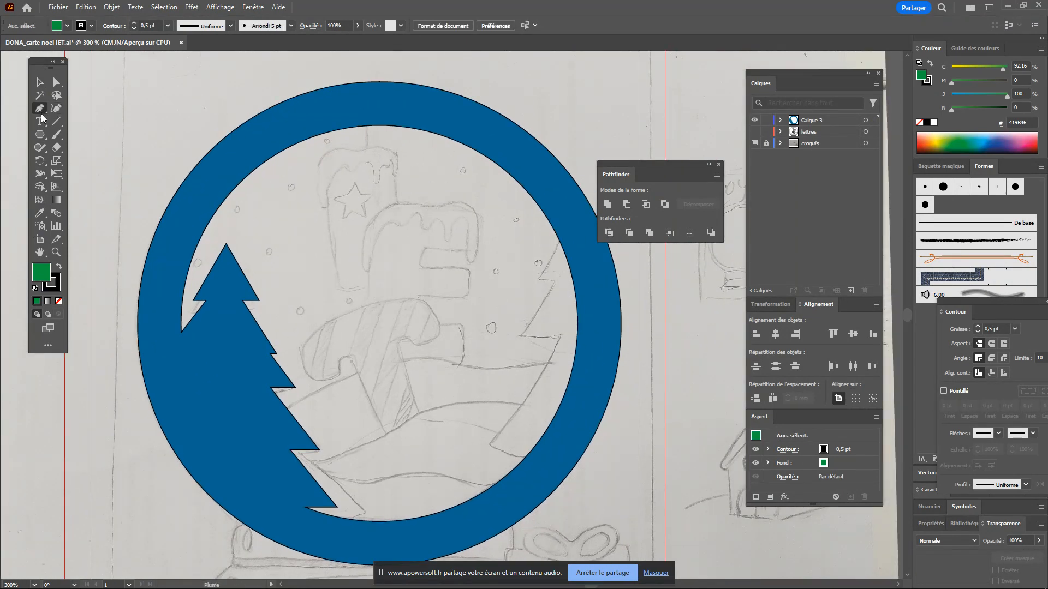
{"action": "key", "text": "alt+Tab"}
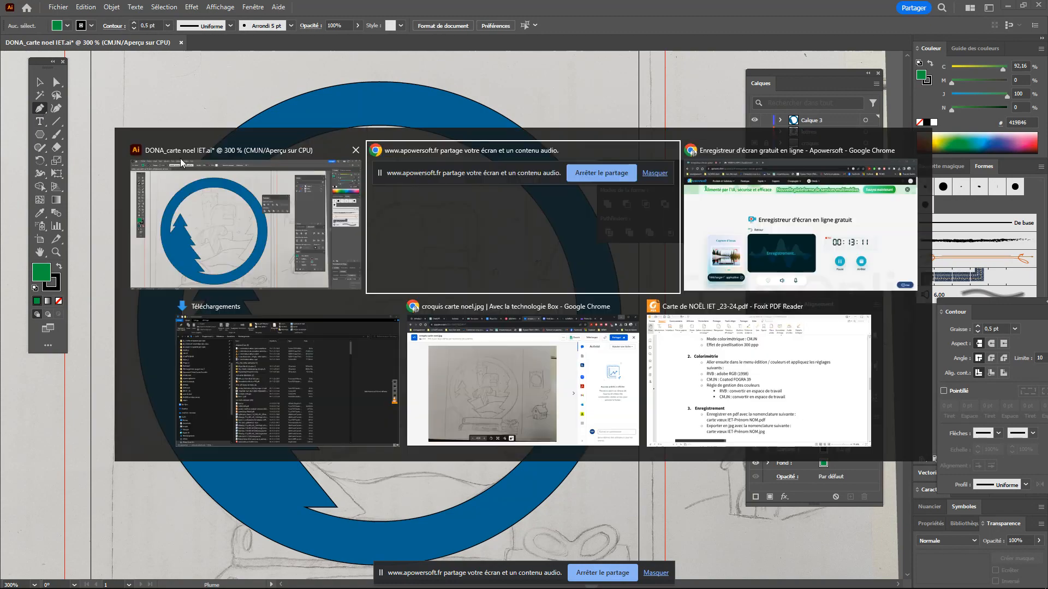
{"action": "key", "text": "alt+Tab"}
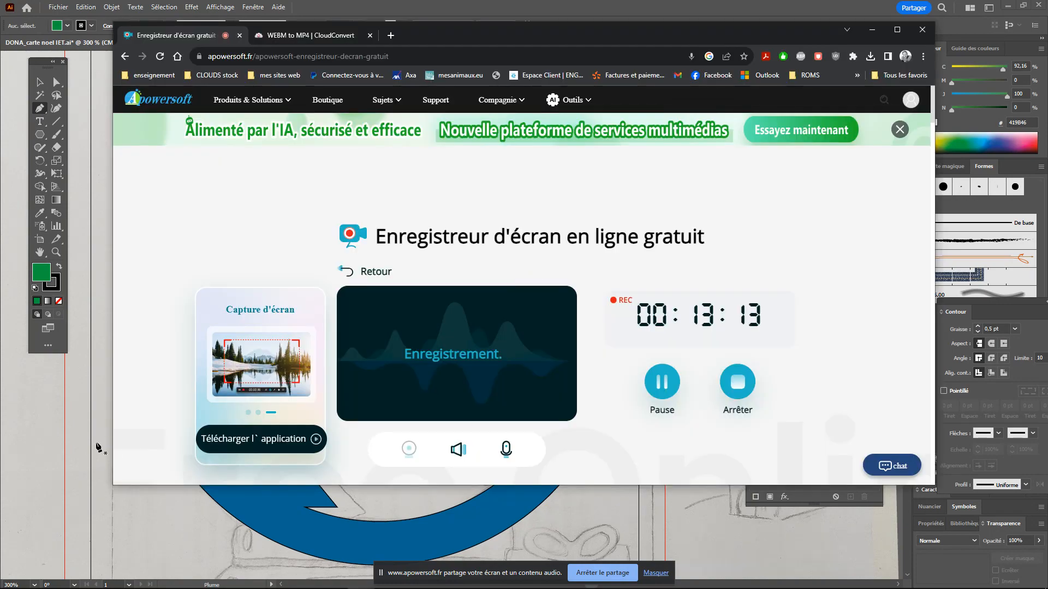
{"action": "left_click", "coordinate": [40, 110]}
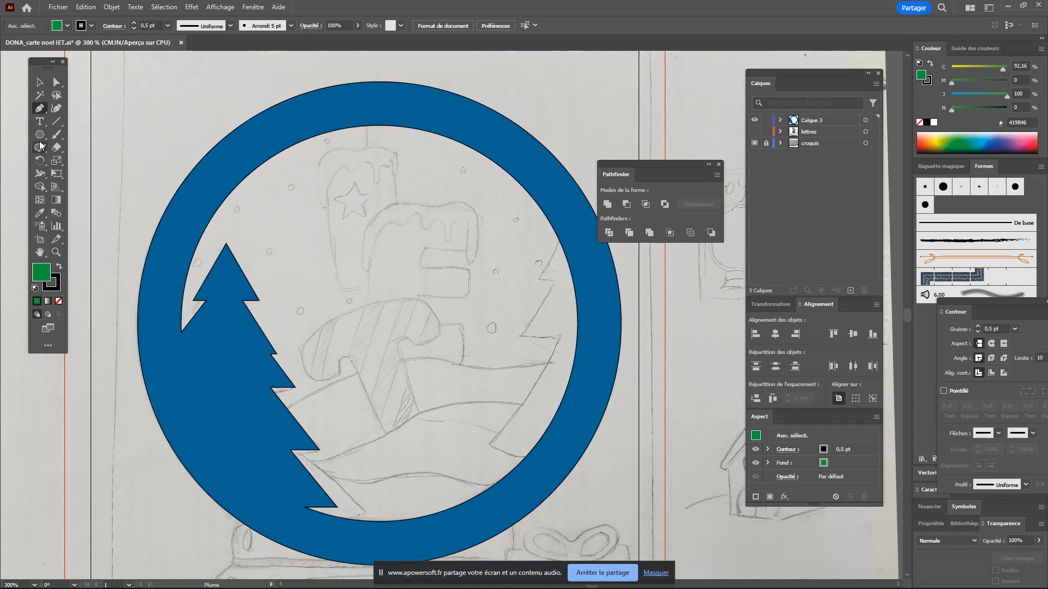
Draw a green triangle over the ring's right side with the Polygon tool and scale it down to about 9 × 7.8 mm
{"action": "left_click_drag", "start_coordinate": [40, 134], "coordinate": [94, 177]}
{"action": "left_click_drag", "start_coordinate": [565, 222], "coordinate": [617, 252]}
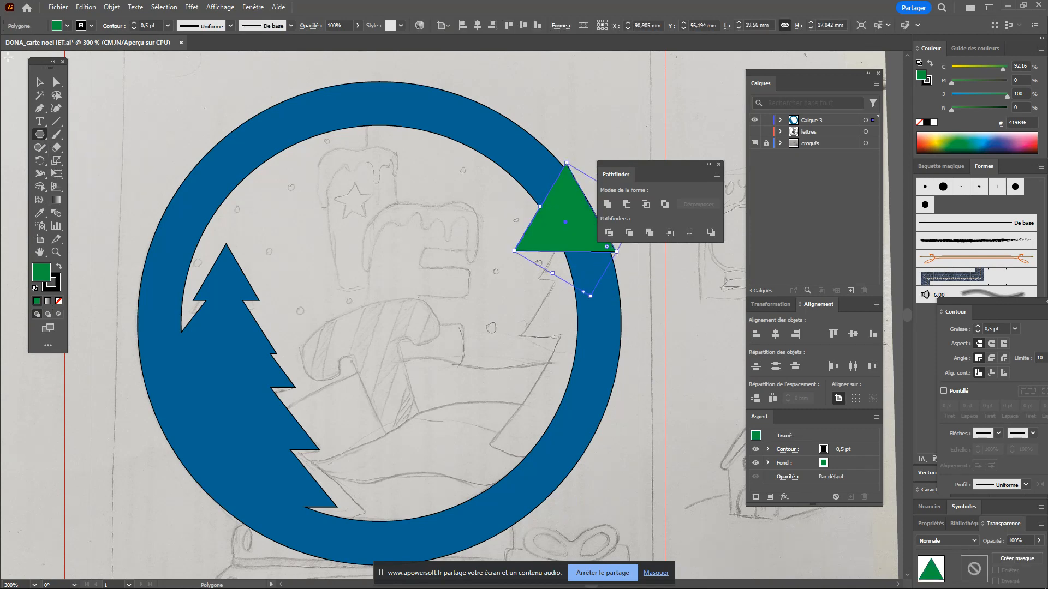
{"action": "left_click", "coordinate": [39, 82]}
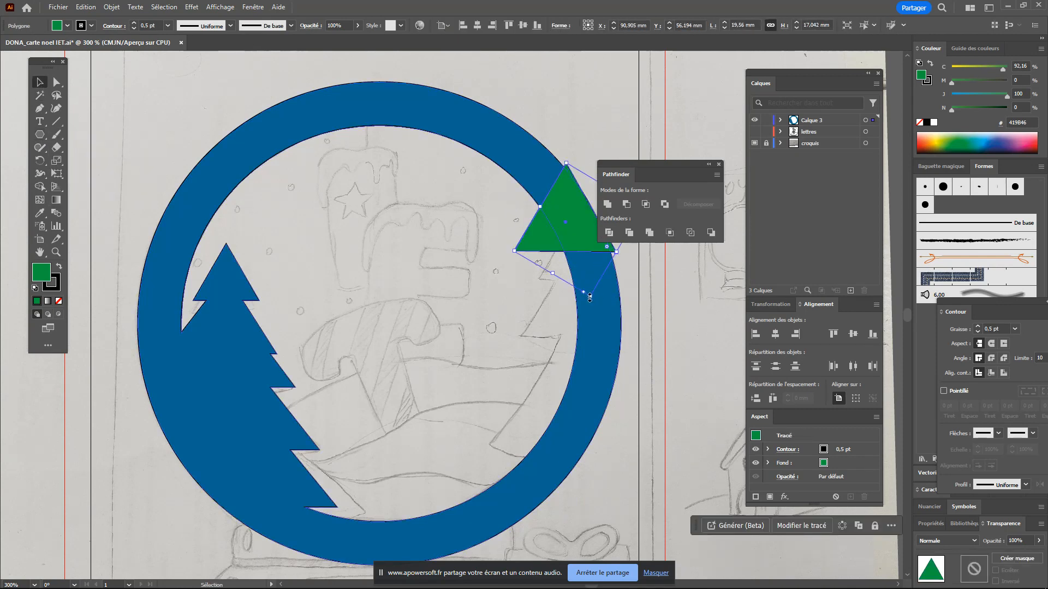
{"action": "mouse_move", "coordinate": [590, 296]}
{"action": "left_mouse_down"}
{"action": "mouse_move", "coordinate": [580, 201]}
{"action": "mouse_move", "coordinate": [588, 255]}
{"action": "left_mouse_up"}
{"action": "left_click_drag", "start_coordinate": [578, 264], "coordinate": [577, 264]}
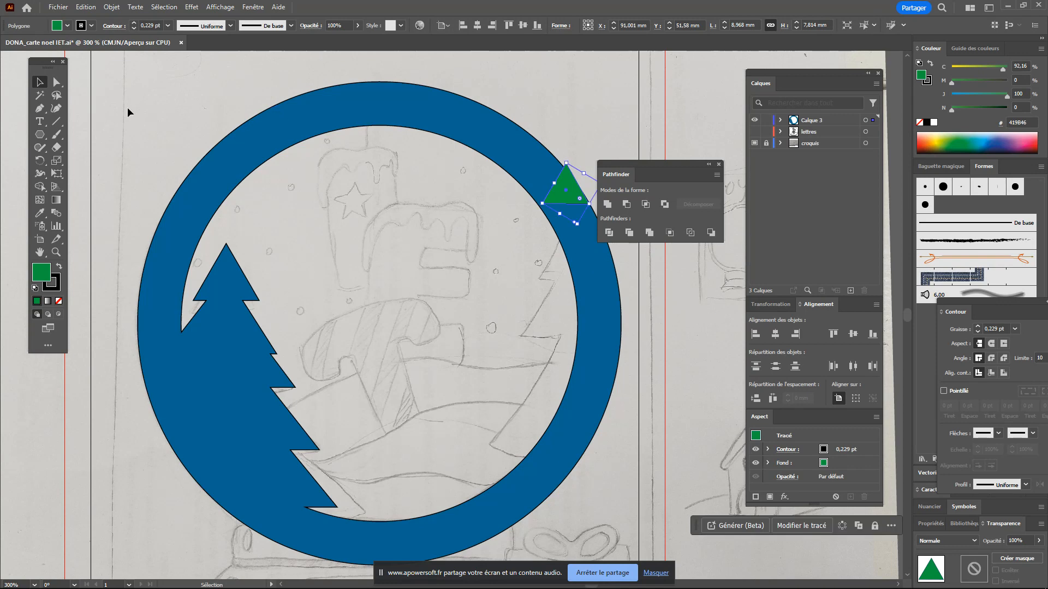
Place the small triangle at the sketched right fir's tip and add a larger copy below it as the second tier
{"action": "left_click_drag", "start_coordinate": [561, 196], "coordinate": [453, 348]}
{"action": "left_click_drag", "start_coordinate": [524, 326], "coordinate": [578, 339]}
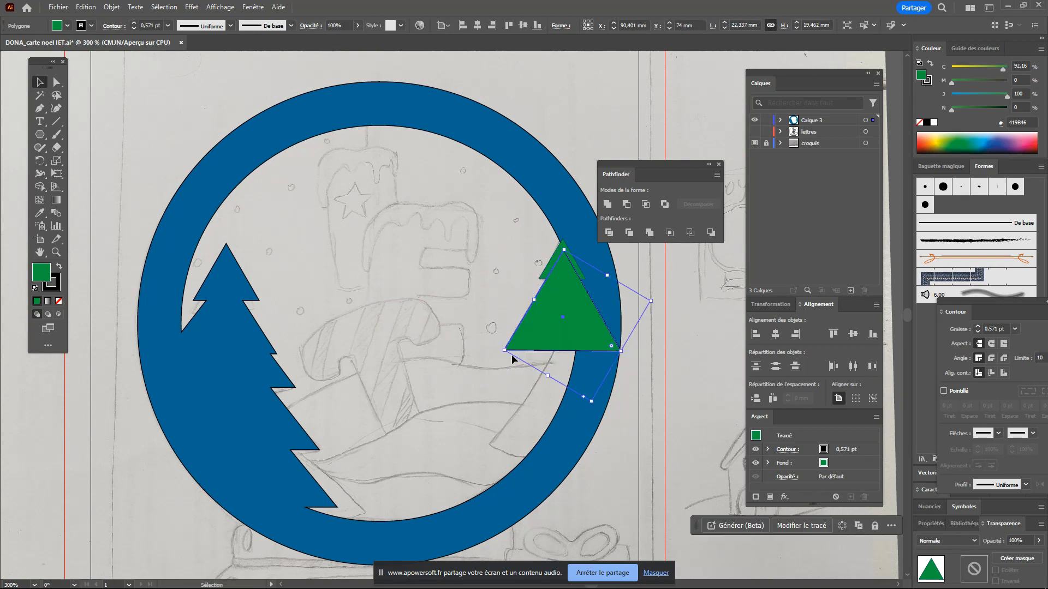
{"action": "left_click_drag", "start_coordinate": [592, 404], "coordinate": [586, 366]}
Add a third, larger green triangle below the second tier, scale it to about 33.2 mm wide, and centre it roughly under the upper tiers
{"action": "left_click_drag", "start_coordinate": [571, 307], "coordinate": [577, 372]}
{"action": "left_click_drag", "start_coordinate": [517, 390], "coordinate": [440, 417]}
{"action": "left_click_drag", "start_coordinate": [517, 360], "coordinate": [576, 382]}
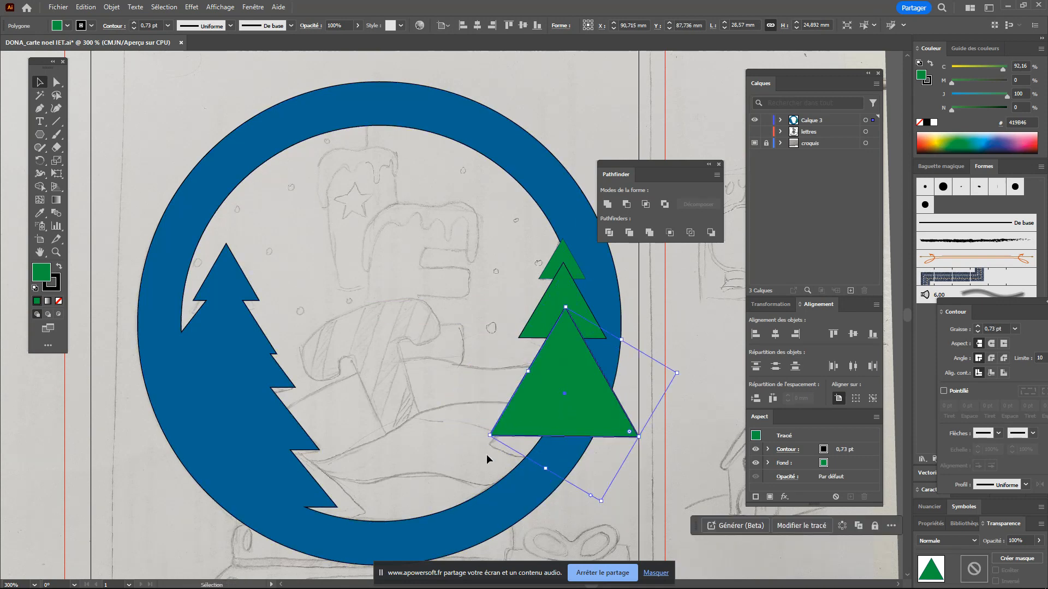
{"action": "left_click_drag", "start_coordinate": [491, 433], "coordinate": [460, 445]}
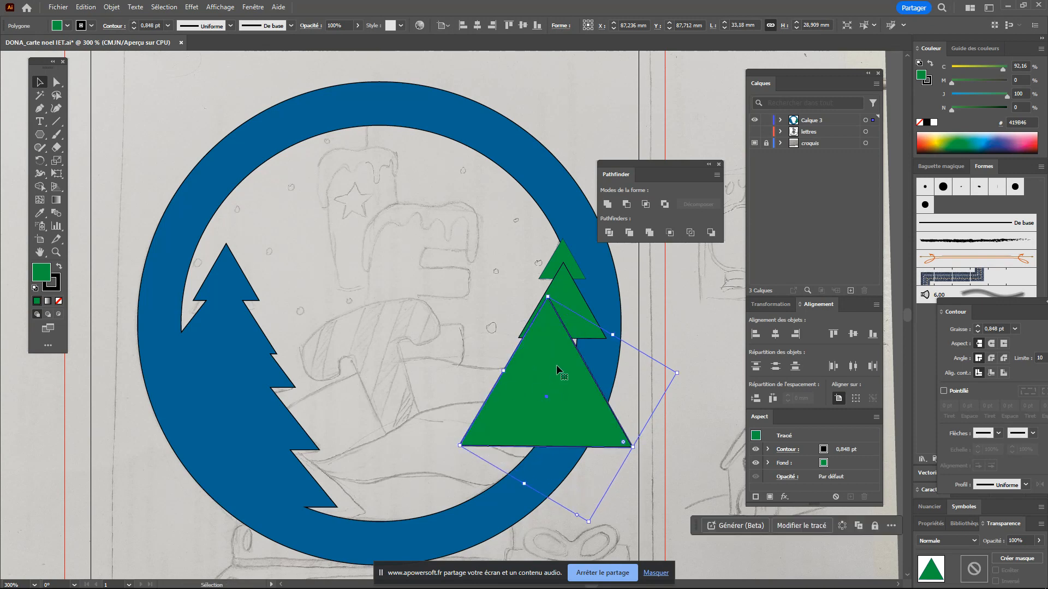
{"action": "mouse_move", "coordinate": [555, 366]}
{"action": "left_mouse_down"}
{"action": "mouse_move", "coordinate": [580, 381]}
{"action": "mouse_move", "coordinate": [573, 365]}
{"action": "left_mouse_up"}
Select the three green triangles of the right fir and align their centres horizontally
{"action": "left_click", "coordinate": [567, 274], "text": "shift"}
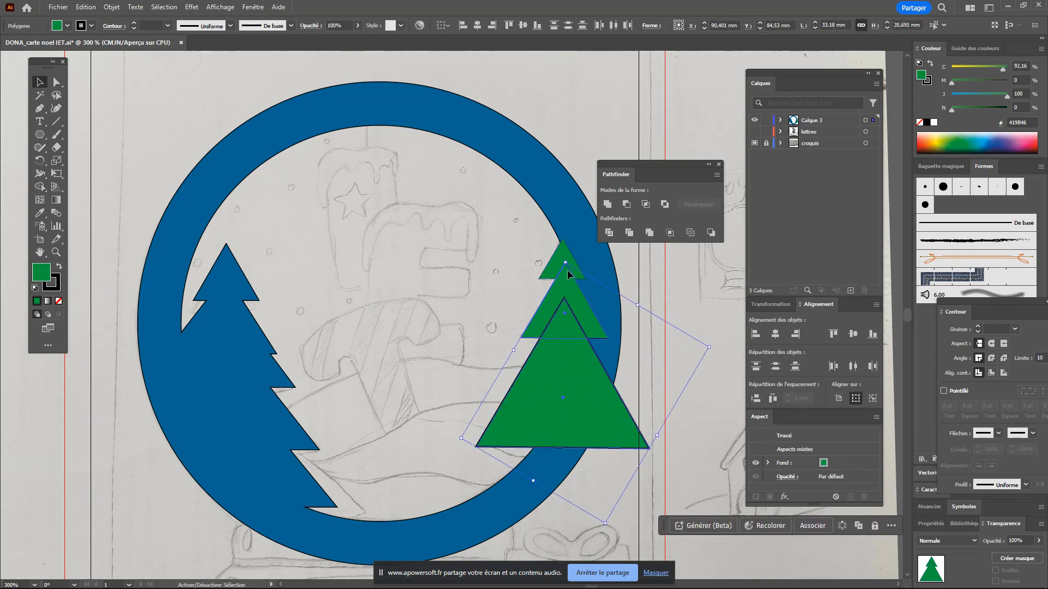
{"action": "left_click", "coordinate": [550, 270], "text": "shift"}
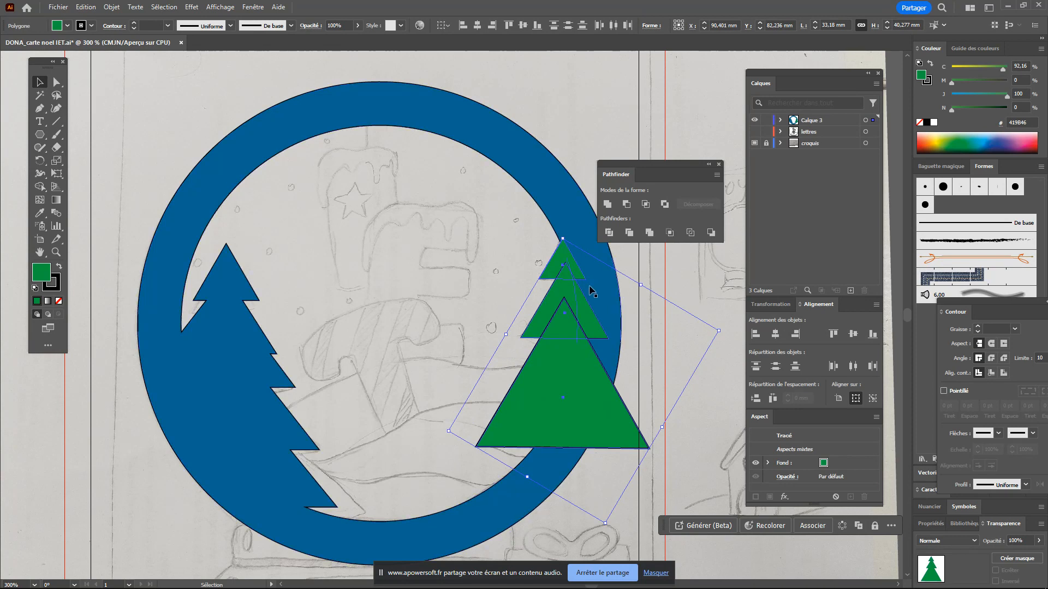
{"action": "left_click", "coordinate": [477, 25]}
{"action": "left_click", "coordinate": [600, 118]}
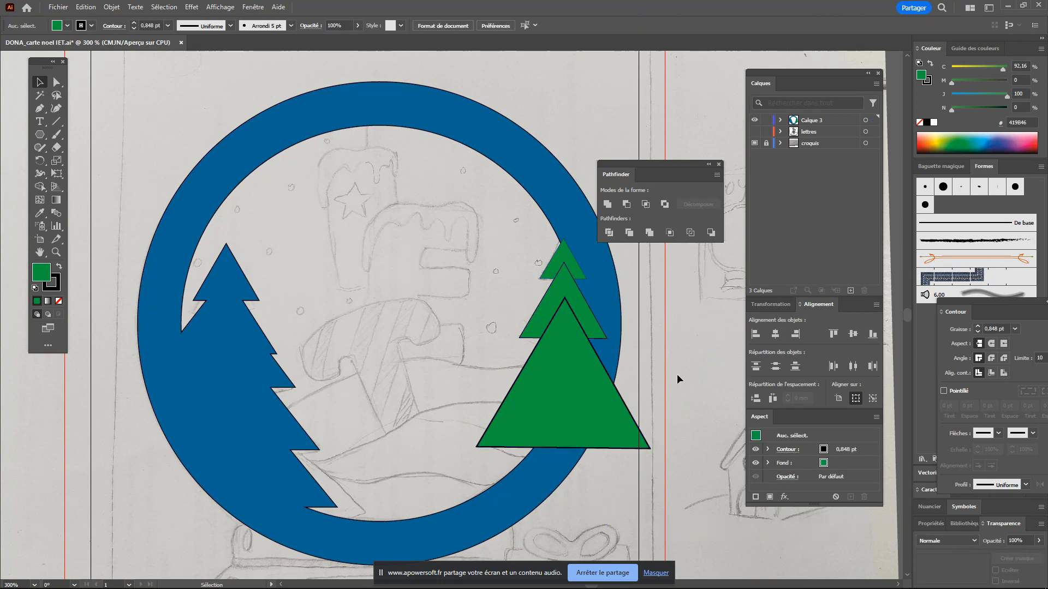
Unite the right fir's three green triangles into a single tree shape with Pathfinder
{"action": "left_click_drag", "start_coordinate": [631, 340], "coordinate": [535, 351]}
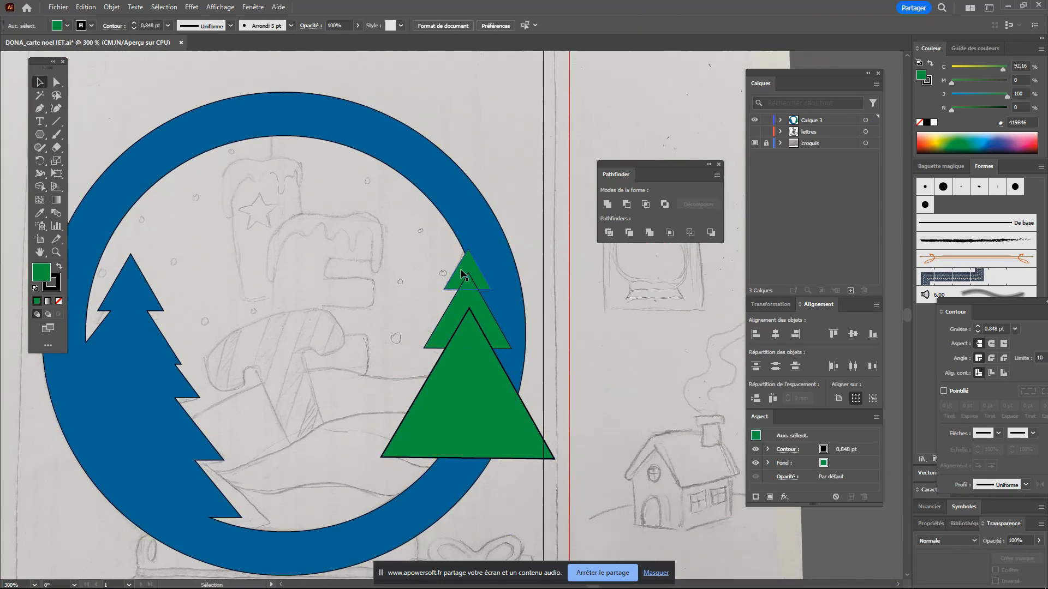
{"action": "left_click", "coordinate": [461, 273]}
{"action": "left_click", "coordinate": [456, 327], "text": "shift"}
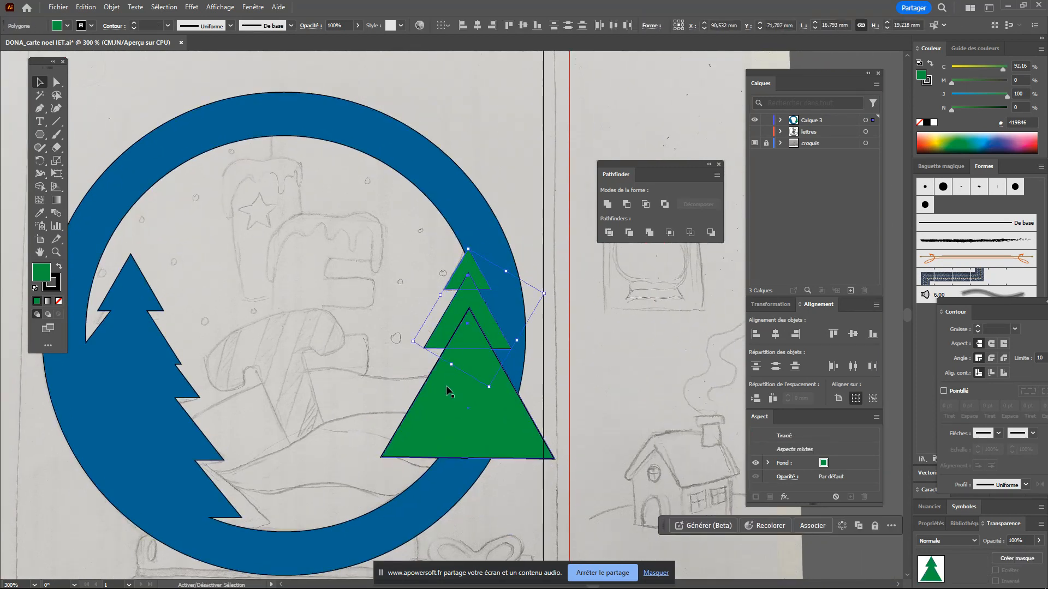
{"action": "left_click", "coordinate": [447, 386], "text": "shift"}
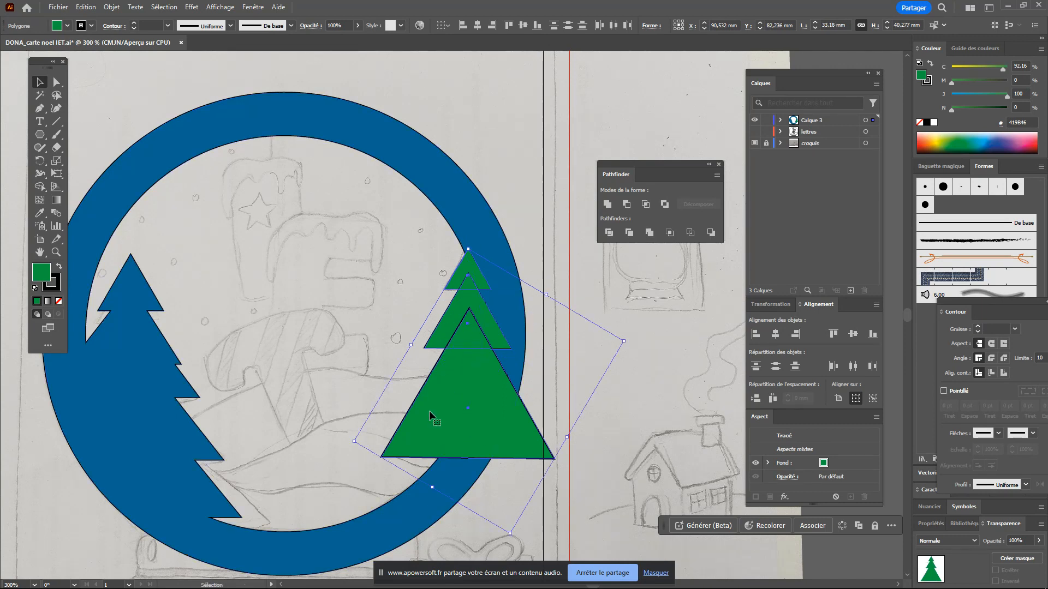
{"action": "left_click", "coordinate": [606, 206]}
{"action": "left_click", "coordinate": [521, 200]}
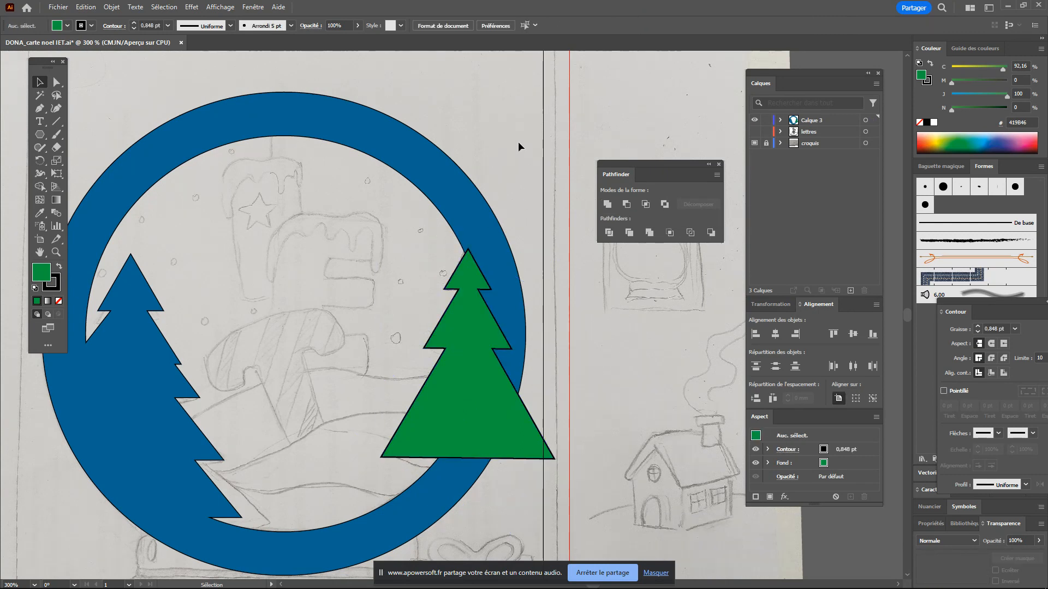
With the Shape Builder, remove the part of the green fir outside the ring and merge the rest with the ring and left fir
{"action": "left_click_drag", "start_coordinate": [537, 214], "coordinate": [424, 384]}
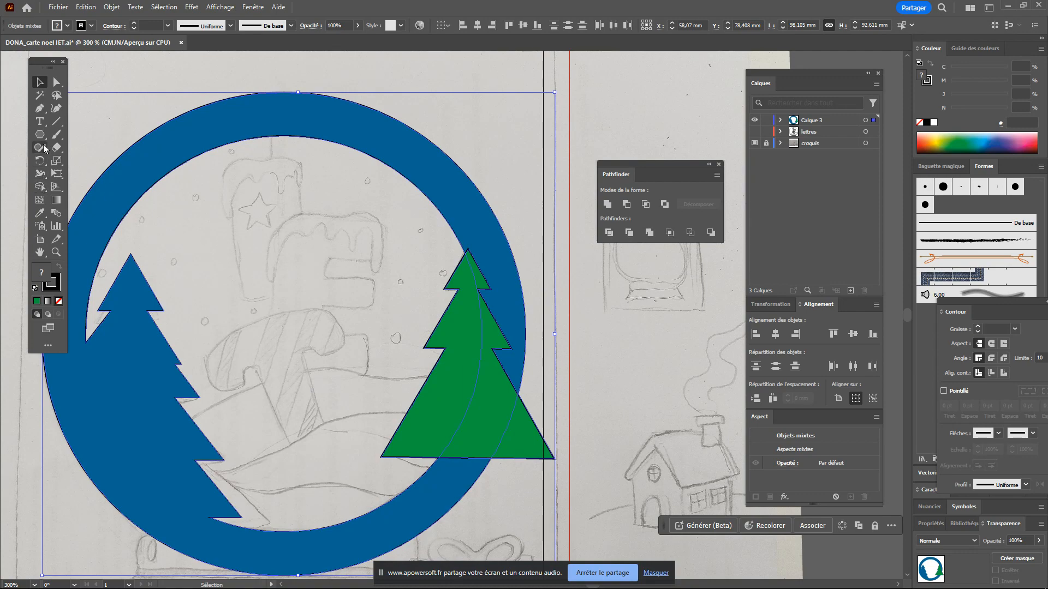
{"action": "left_click", "coordinate": [39, 186]}
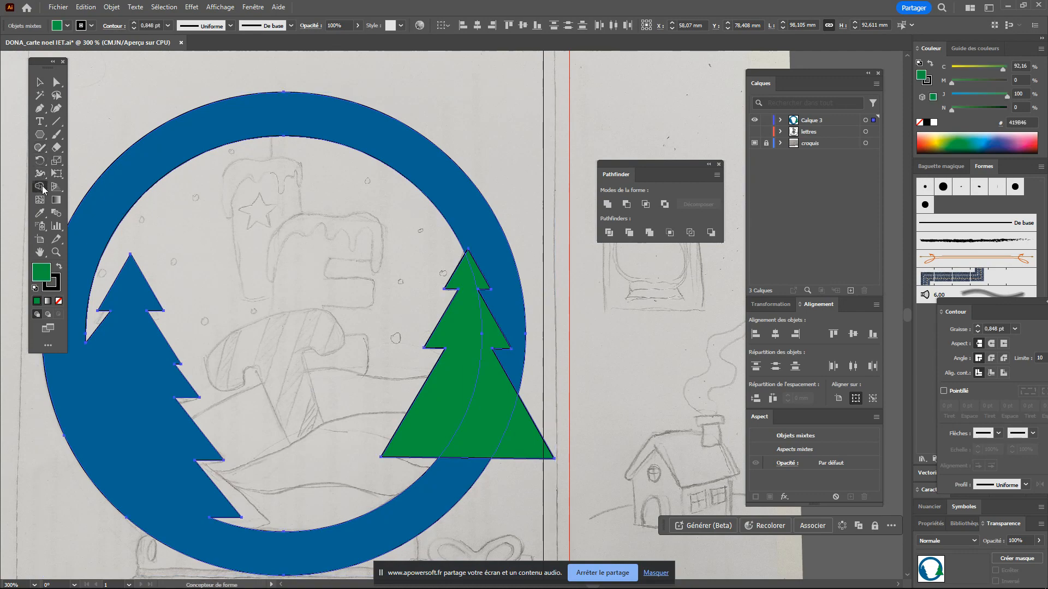
{"action": "left_click", "coordinate": [532, 441], "text": "alt"}
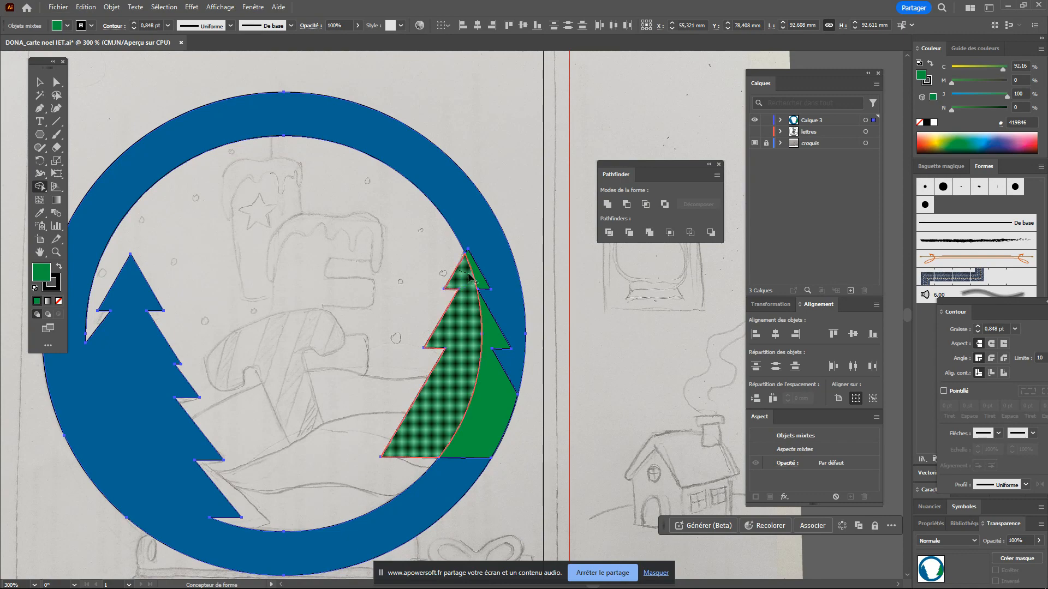
{"action": "left_click_drag", "start_coordinate": [469, 277], "coordinate": [476, 281]}
{"action": "mouse_move", "coordinate": [479, 397]}
{"action": "left_mouse_down"}
{"action": "mouse_move", "coordinate": [486, 417]}
{"action": "mouse_move", "coordinate": [497, 414]}
{"action": "mouse_move", "coordinate": [472, 421]}
{"action": "mouse_move", "coordinate": [492, 412]}
{"action": "left_mouse_up"}
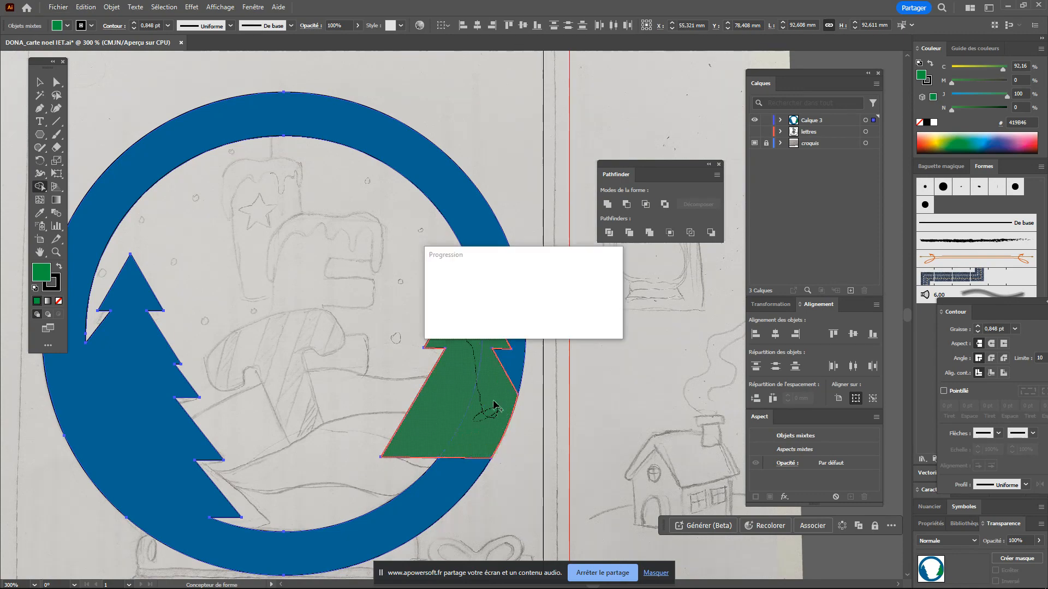
{"action": "left_click_drag", "start_coordinate": [494, 218], "coordinate": [479, 346]}
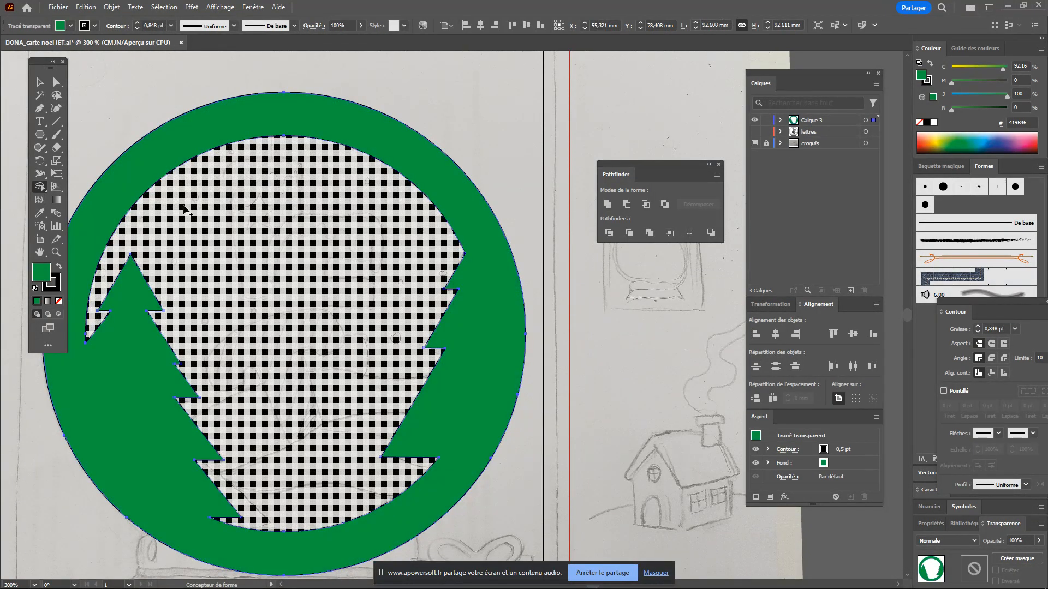
Show the lettres layer together with the merged green ring and firs
{"action": "left_click", "coordinate": [40, 83]}
{"action": "key", "text": "space"}
{"action": "left_click_drag", "start_coordinate": [365, 289], "coordinate": [486, 262]}
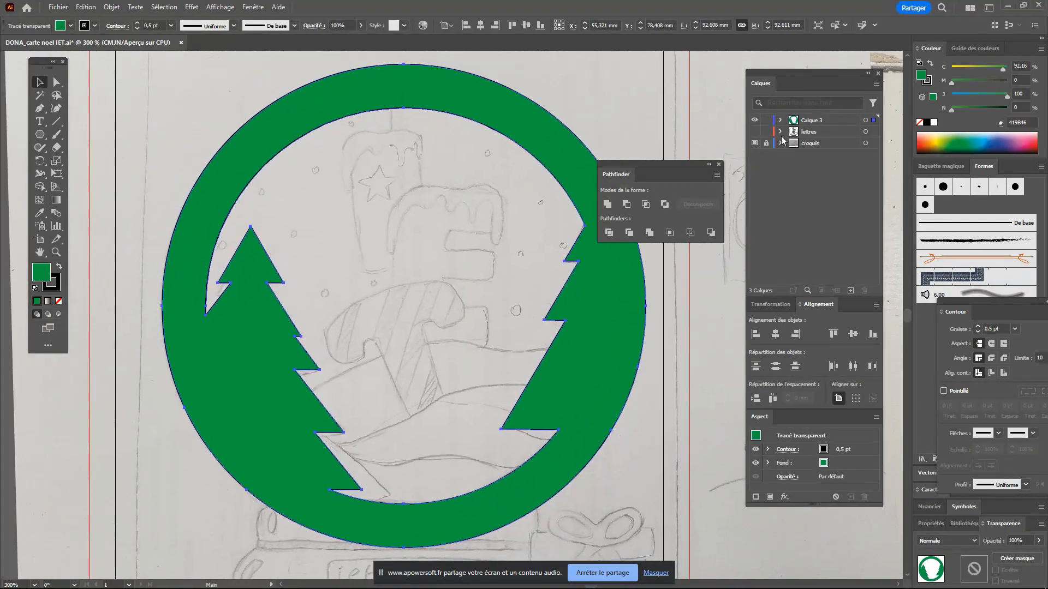
{"action": "left_click", "coordinate": [754, 132]}
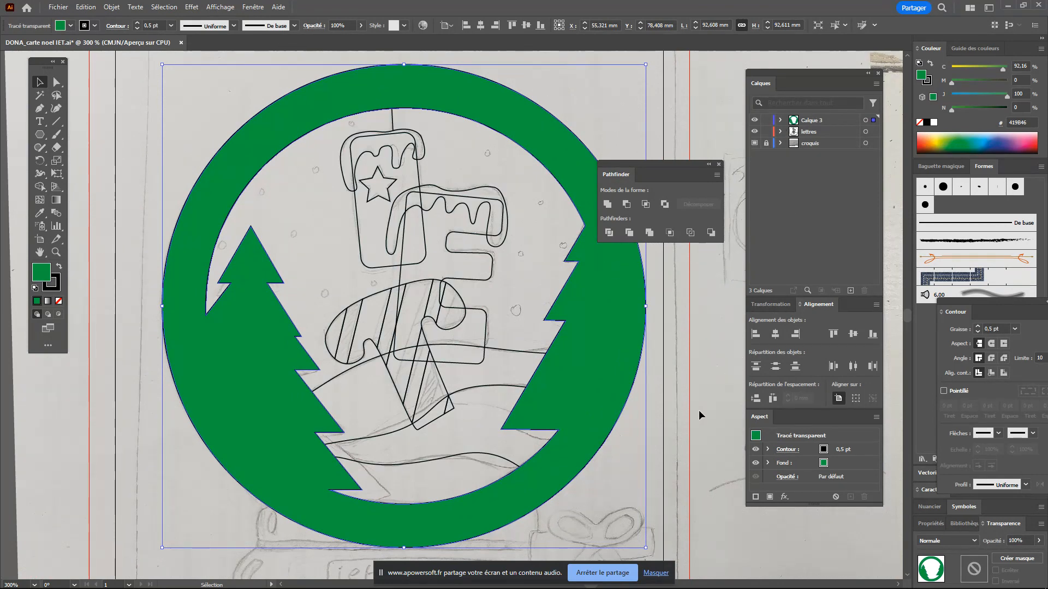
Try hiding Calque 3 and filling the lettres layer's circle with light blue, and undo these changes
{"action": "left_click", "coordinate": [755, 120]}
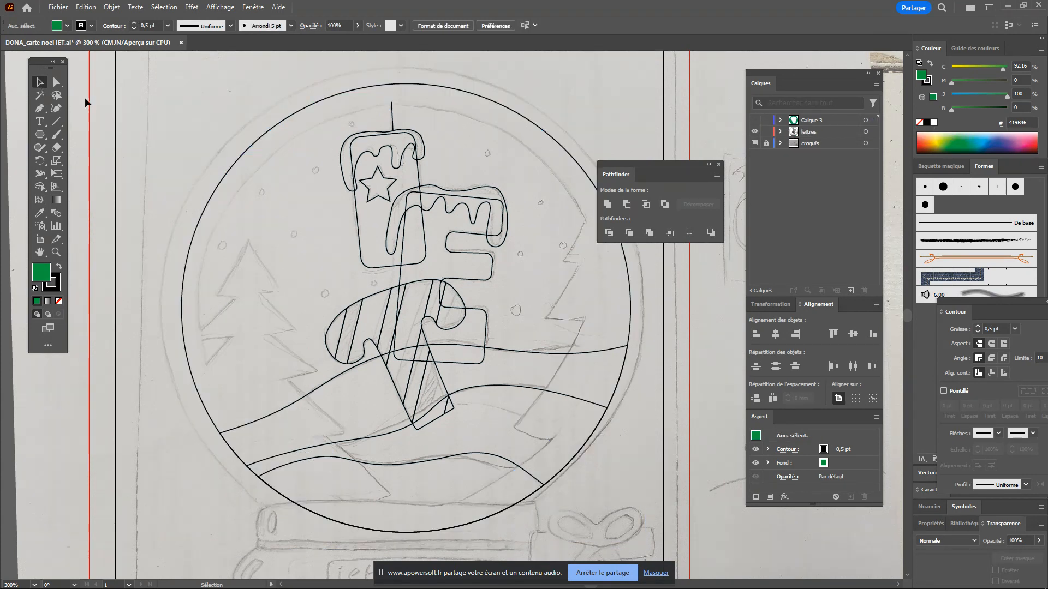
{"action": "left_click", "coordinate": [261, 140]}
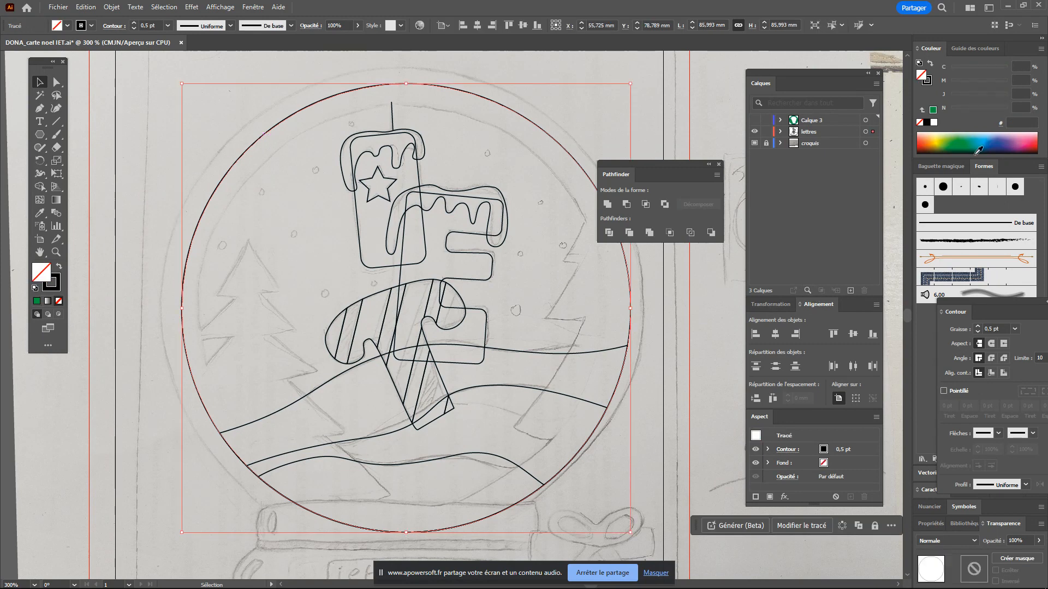
{"action": "left_click", "coordinate": [988, 139]}
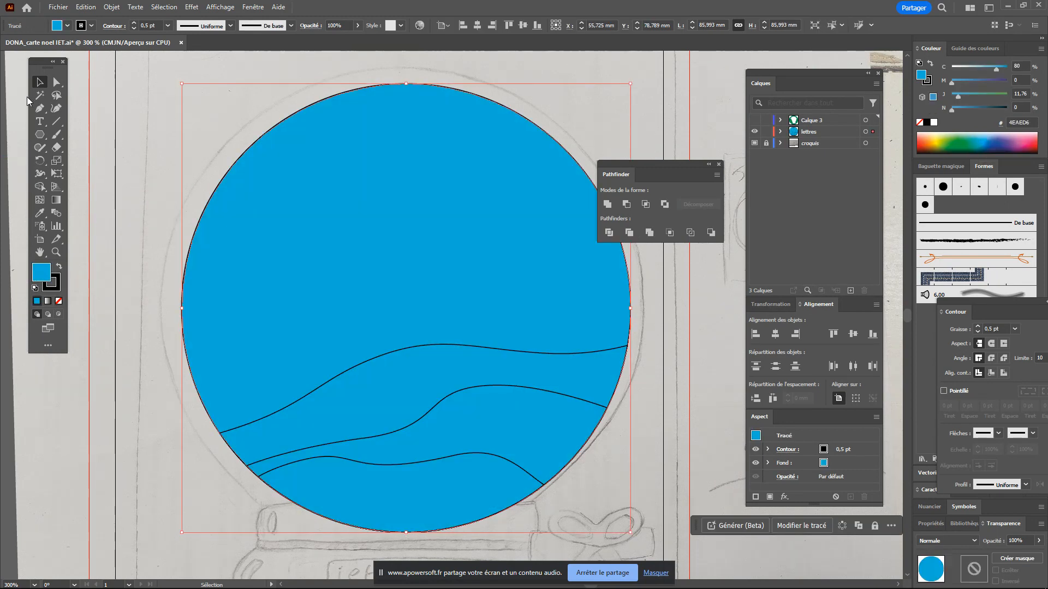
{"action": "left_click_drag", "start_coordinate": [480, 180], "coordinate": [483, 180]}
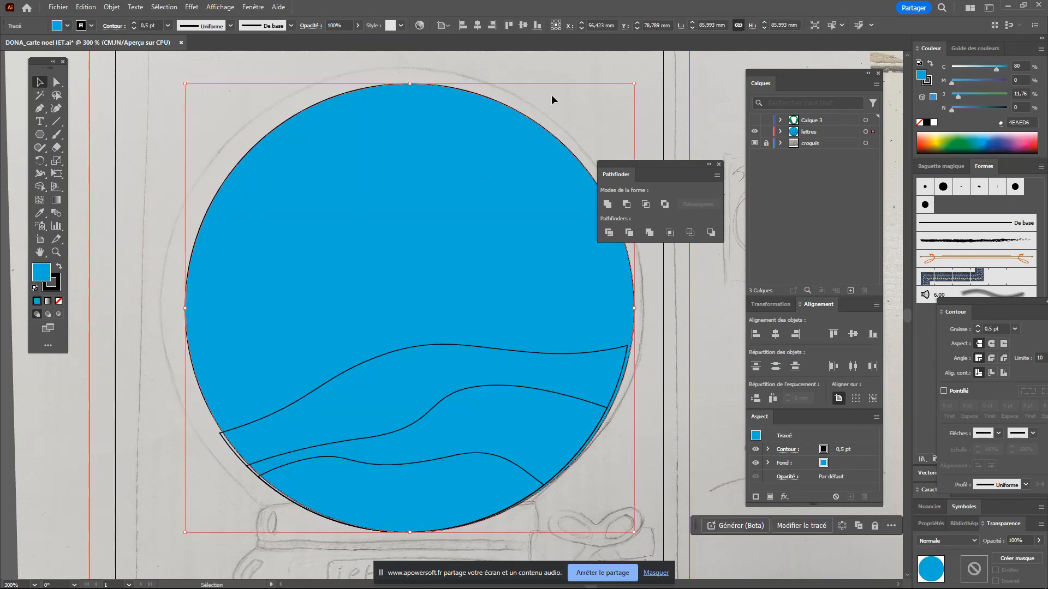
{"action": "key", "text": "ctrl+z"}
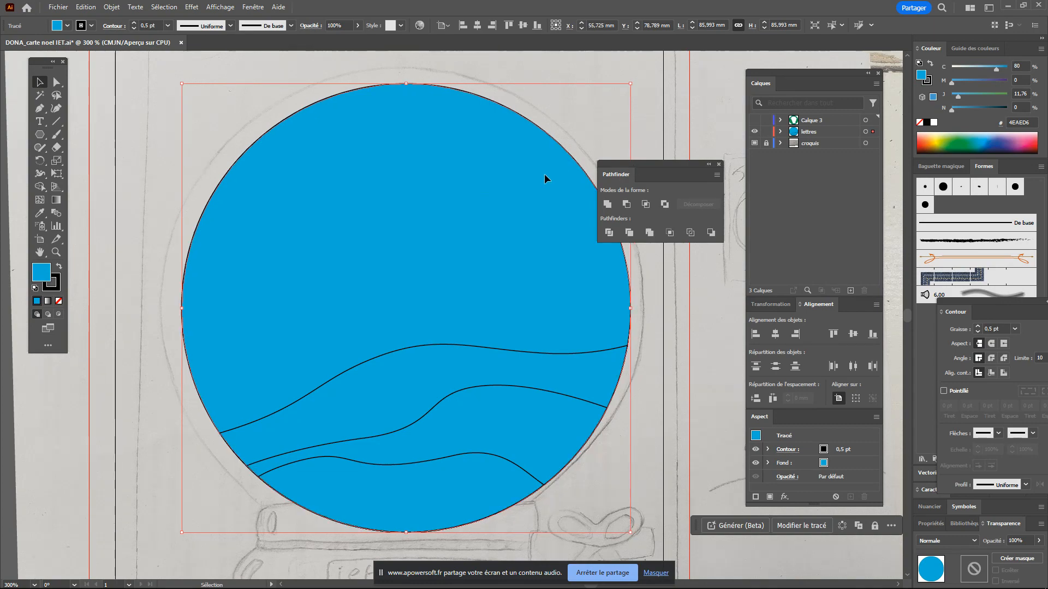
{"action": "key", "text": "a"}
{"action": "key", "text": "slash"}
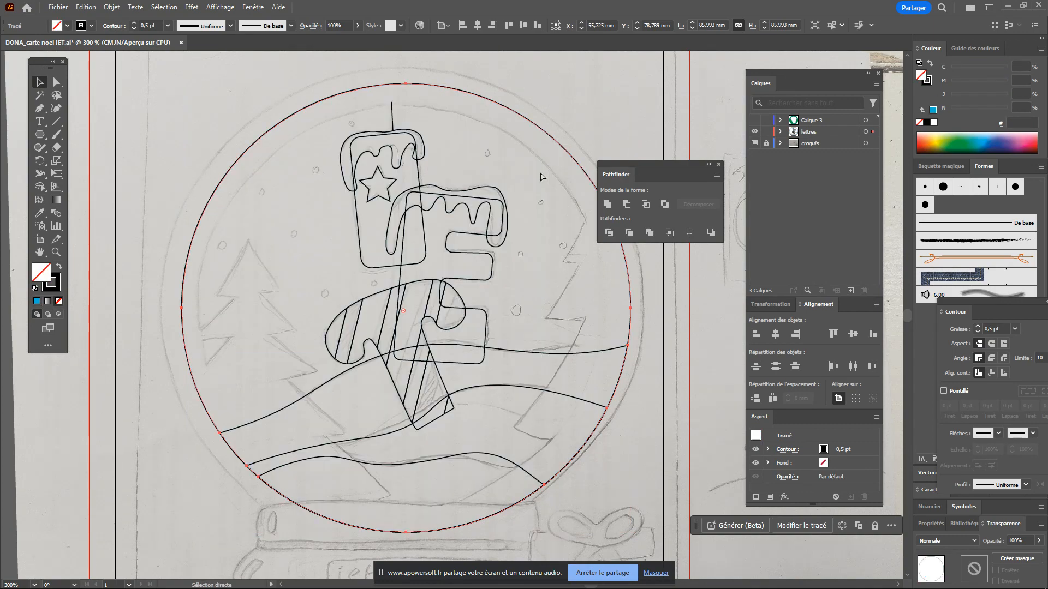
{"action": "key", "text": "ctrl+z"}
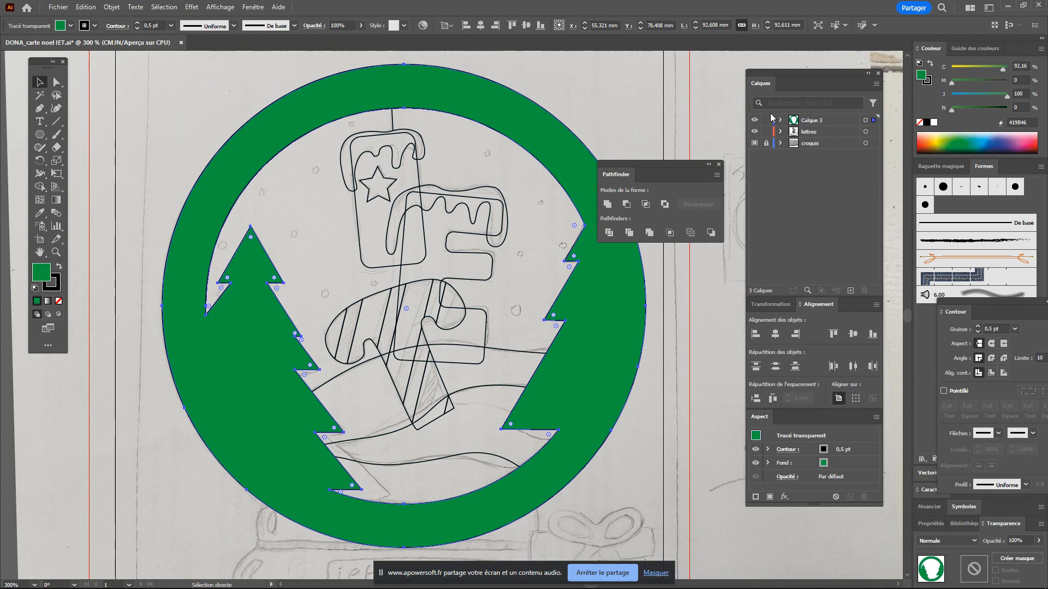
{"action": "key", "text": "v"}
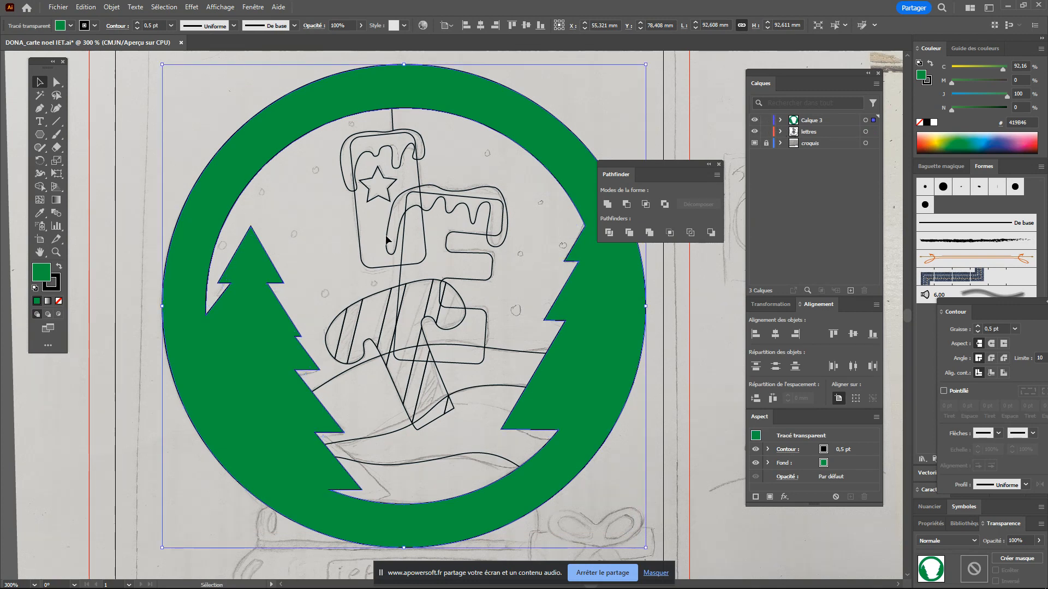